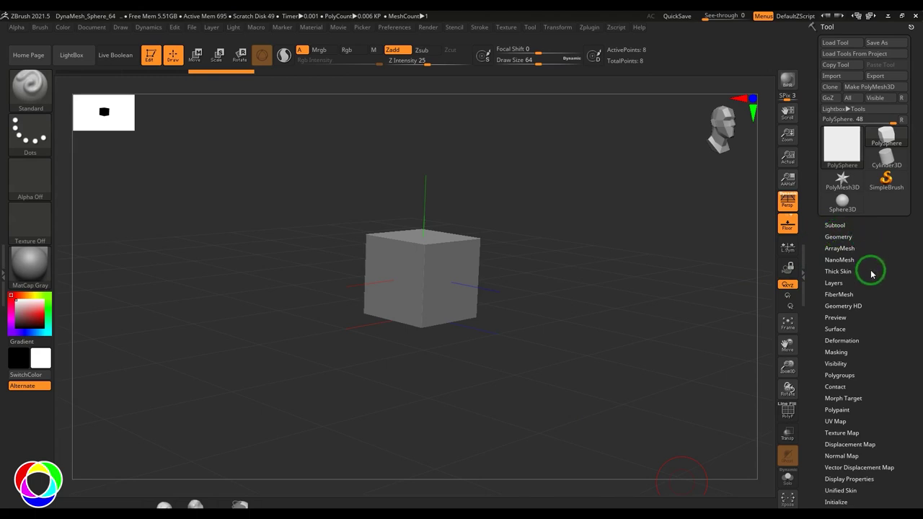
Browse the ArrayMesh presets in Lightbox and in the preset file dialog without loading one.
scroll(869, 265, "down", 1)
left_click(849, 240)
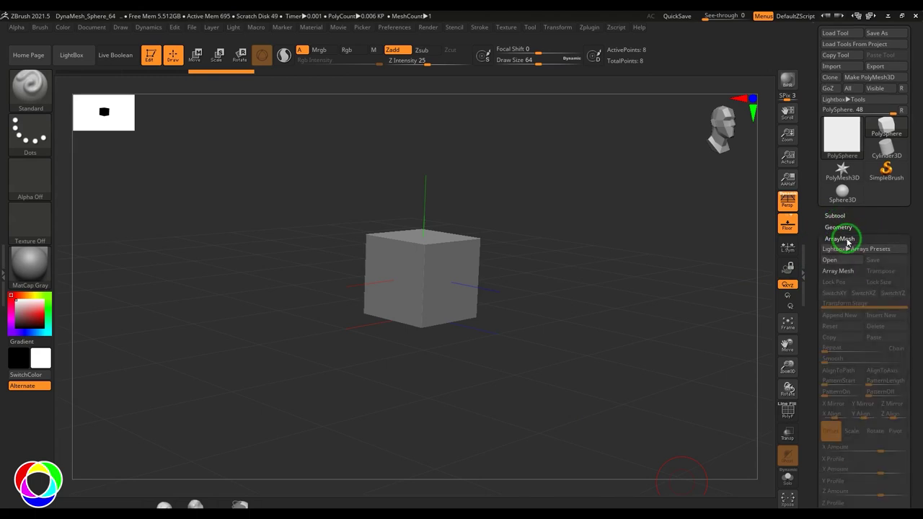
left_click(853, 249)
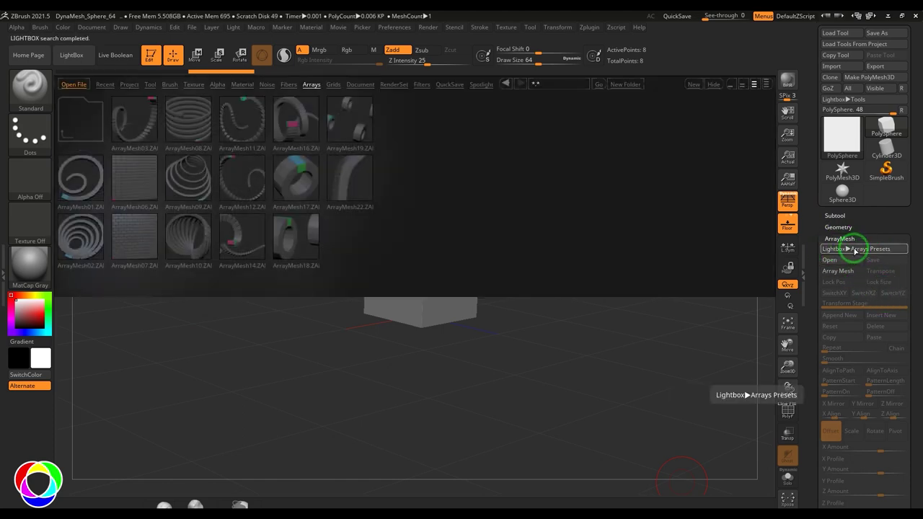
left_click(854, 249)
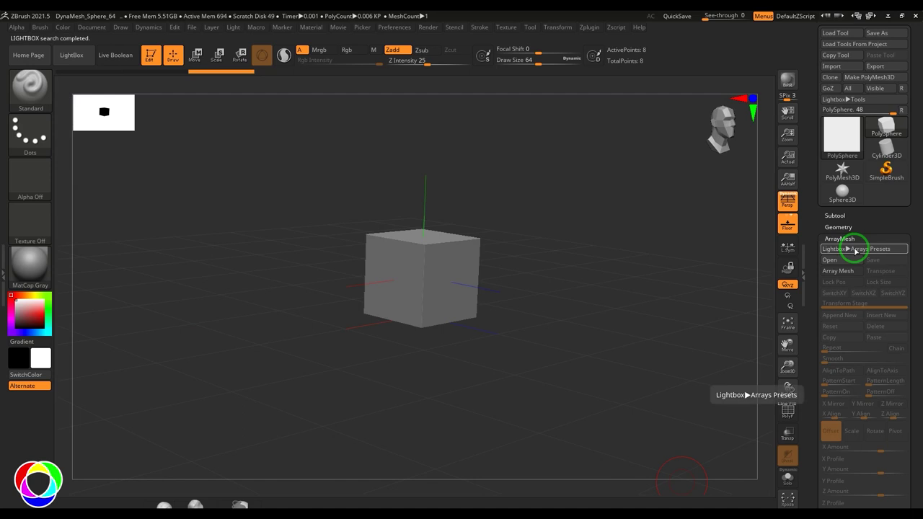
left_click(853, 259)
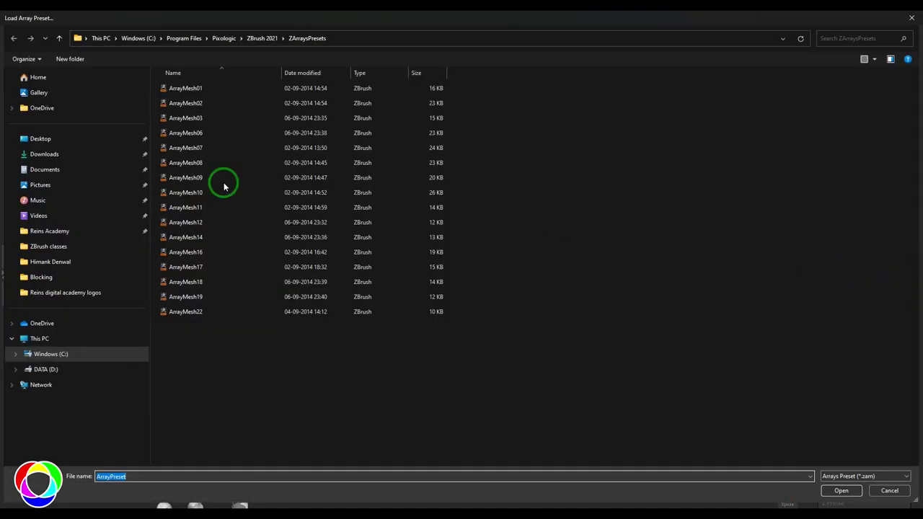
left_click(890, 491)
left_click(609, 352)
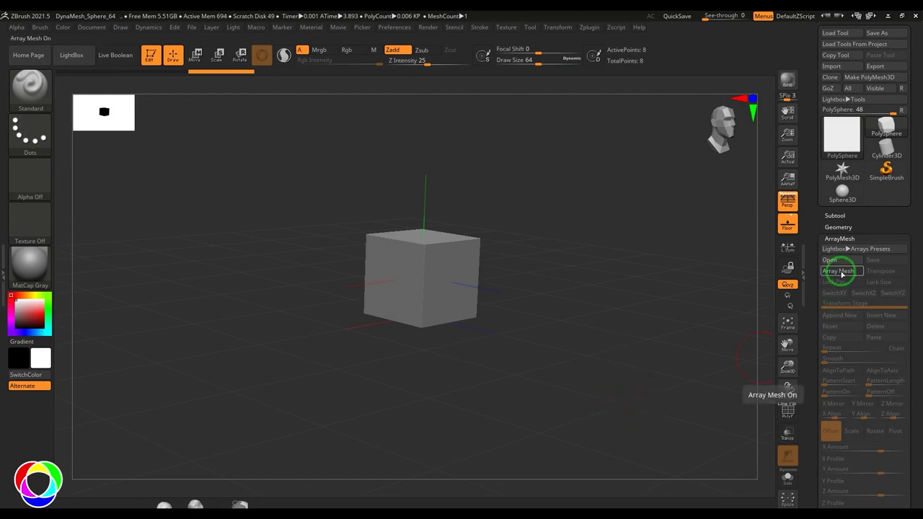
Turn on Array Mesh for the cube and set the repeat count to 5.
left_click(839, 271)
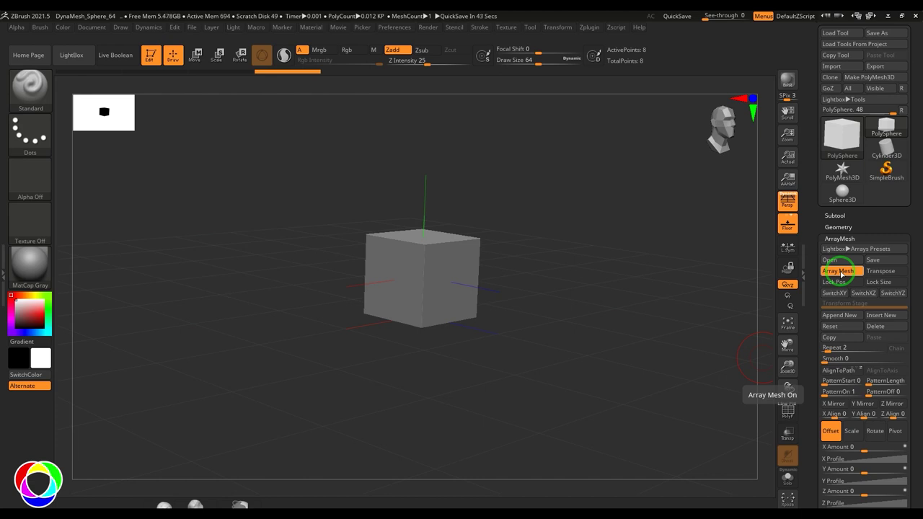
mouse_move(901, 290)
left_mouse_down()
mouse_move(913, 298)
mouse_move(912, 279)
left_mouse_up()
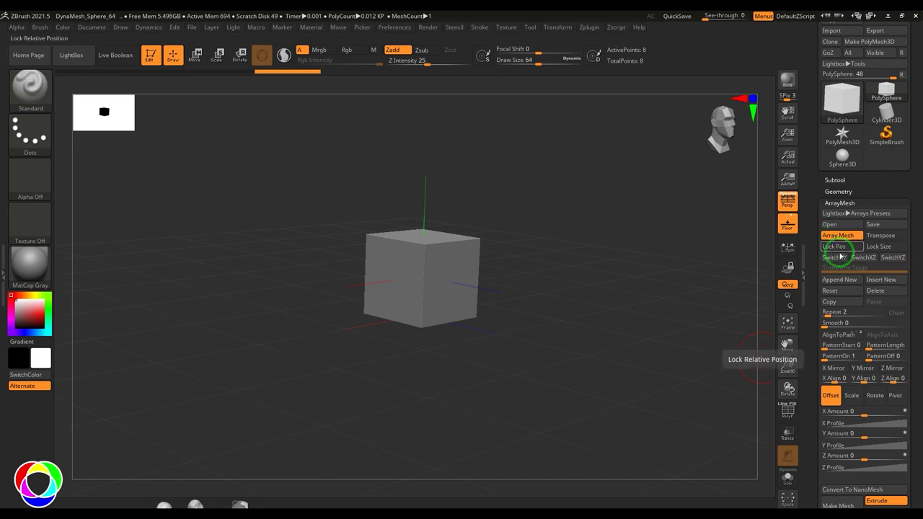
left_click(845, 311)
type("10")
key("Return")
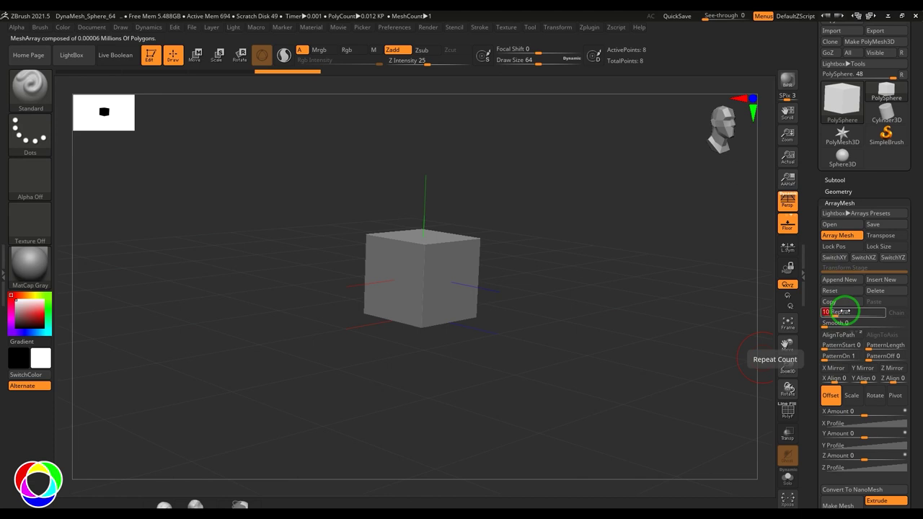
type("5")
key("Return")
Set the array's X offset to 10 and raise the repeat count to 8.
left_click_drag(913, 391, 913, 359)
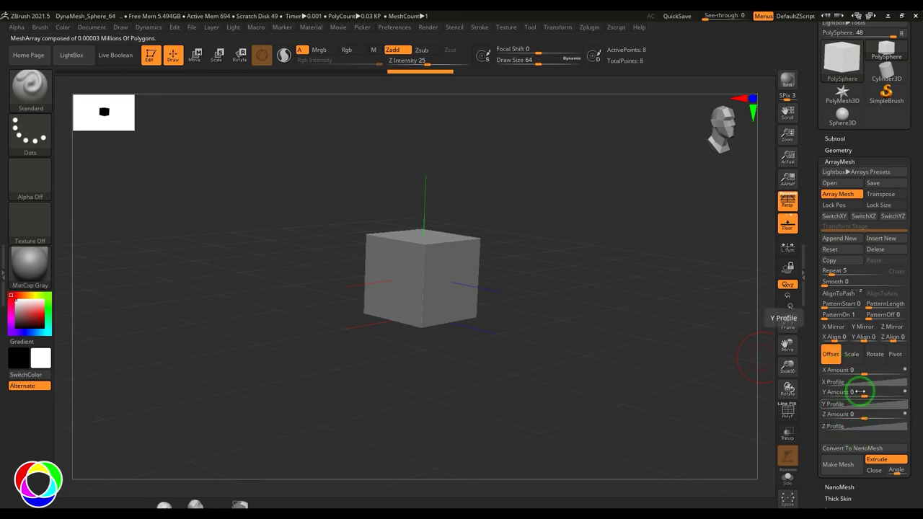
left_click_drag(866, 372, 889, 372)
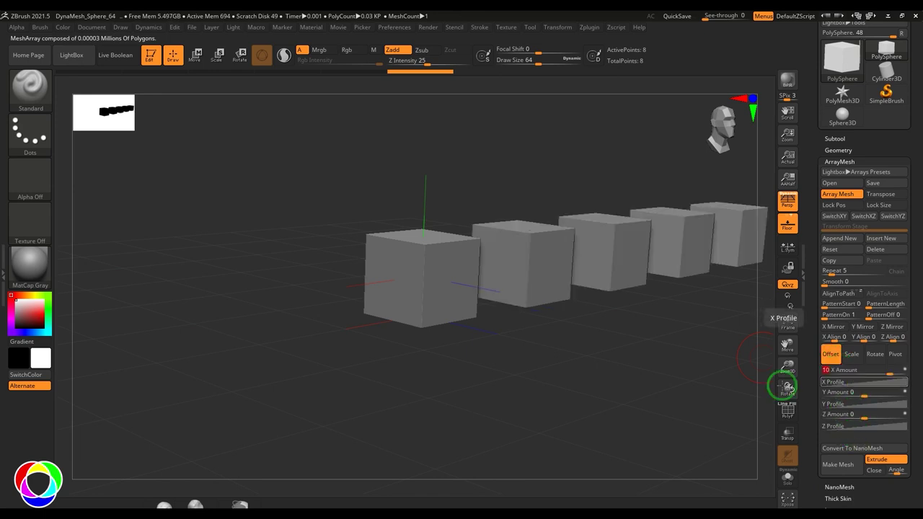
left_click_drag(643, 372, 573, 407)
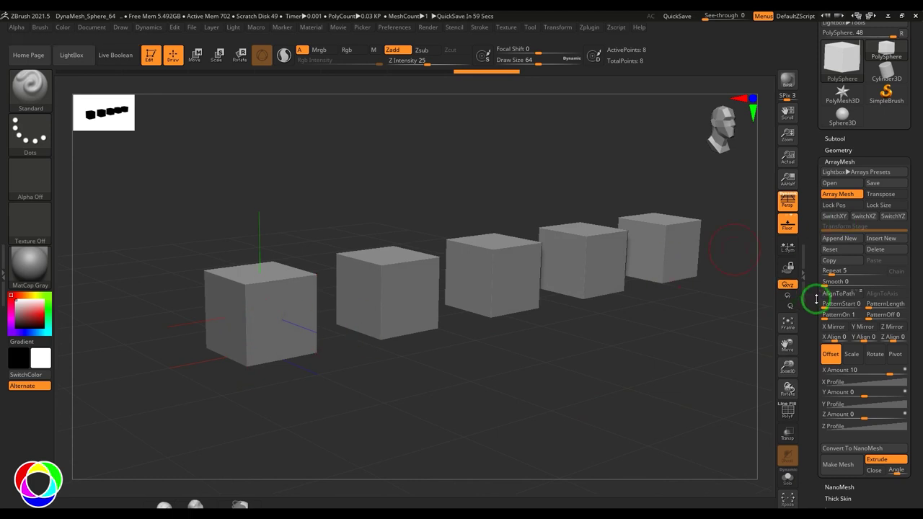
left_click(833, 273)
left_click_drag(832, 275, 834, 275)
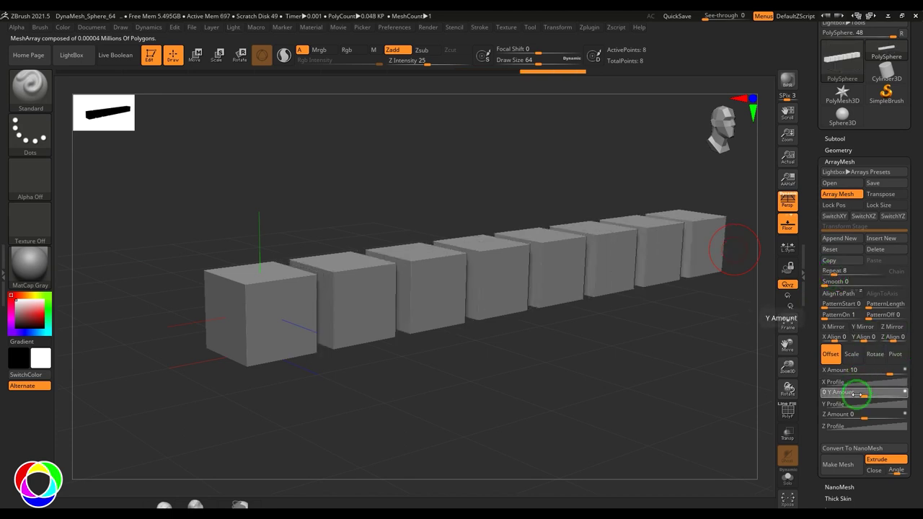
Set the array's X offset to 0 and its Y offset to 10 to stack the cubes along Y.
left_click(873, 370)
type("0")
key("Return")
left_click(858, 393)
type("10")
key("Return")
left_click_drag(574, 356, 567, 286, "alt")
left_click_drag(890, 393, 889, 416)
left_click_drag(735, 377, 579, 341)
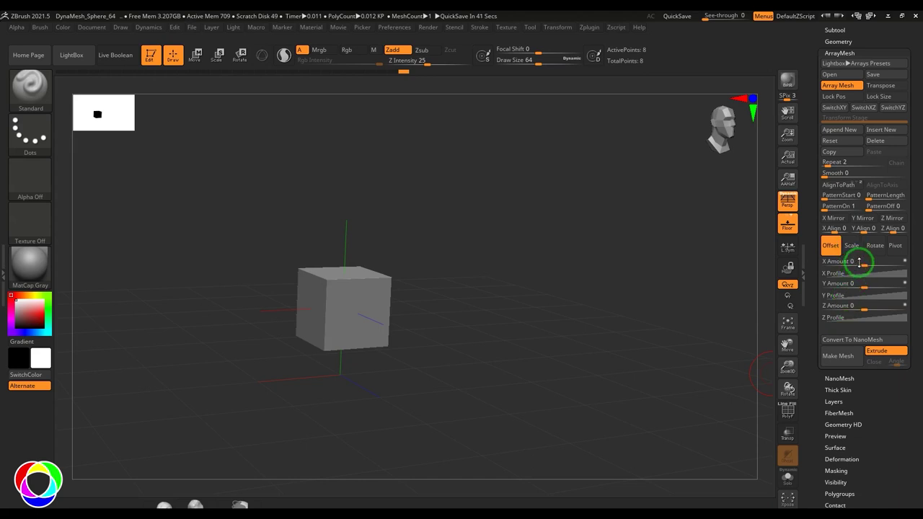
Set the cube array's X offset to 10 and its repeat count to 6.
left_click(862, 262)
type("10")
key("Return")
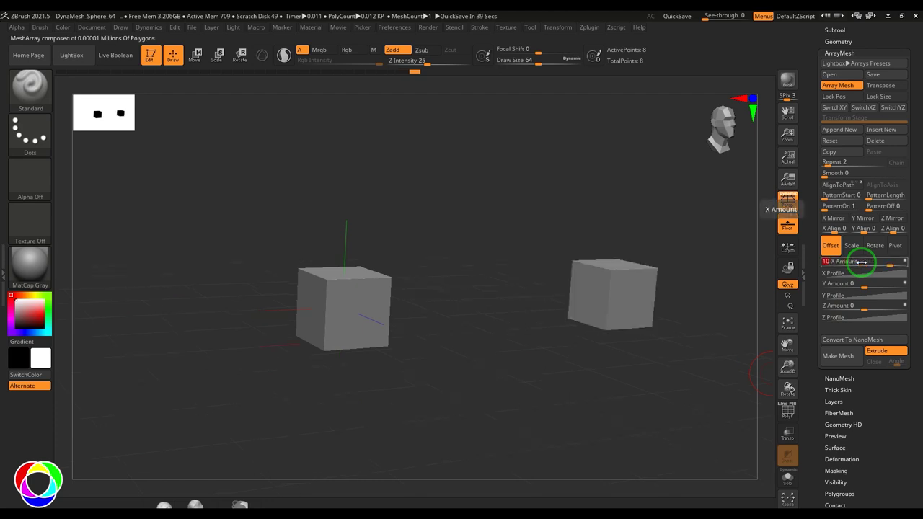
left_click(845, 162)
type("10")
key("Return")
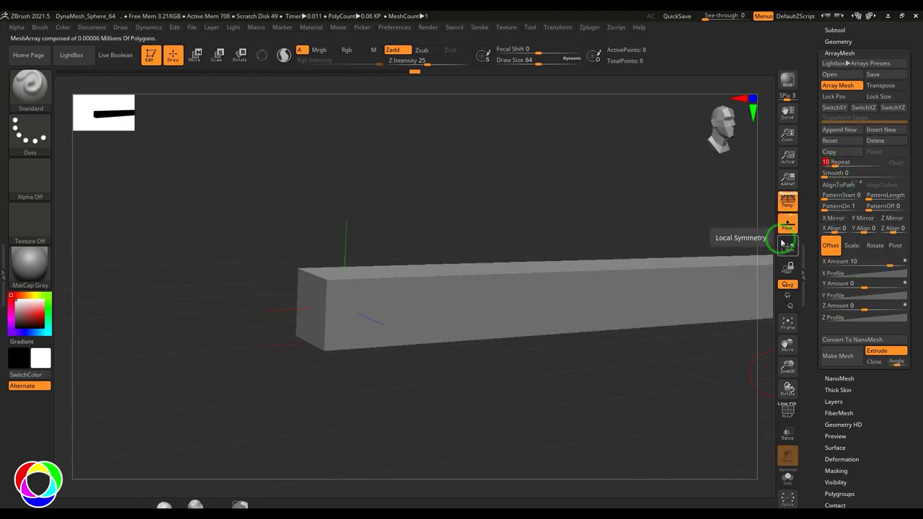
type("6")
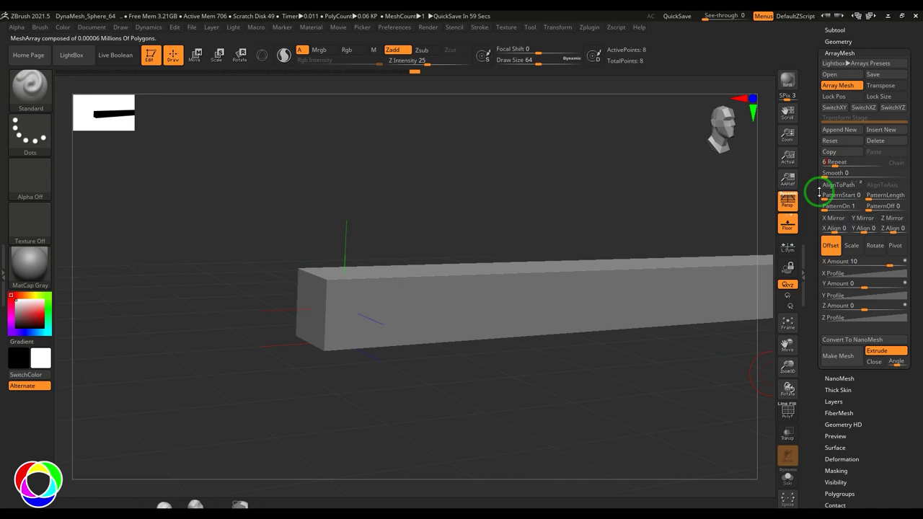
key("Return")
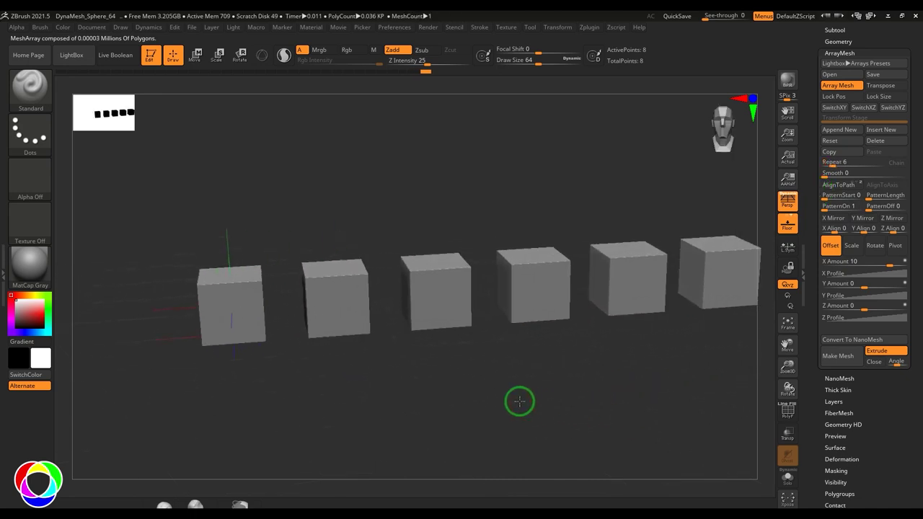
Scale the array progressively along Y, trying an amount of 2 and ending with 5.
left_click(852, 246)
left_click(849, 283)
type("2")
key("Return")
left_click_drag(645, 398, 599, 389, "alt")
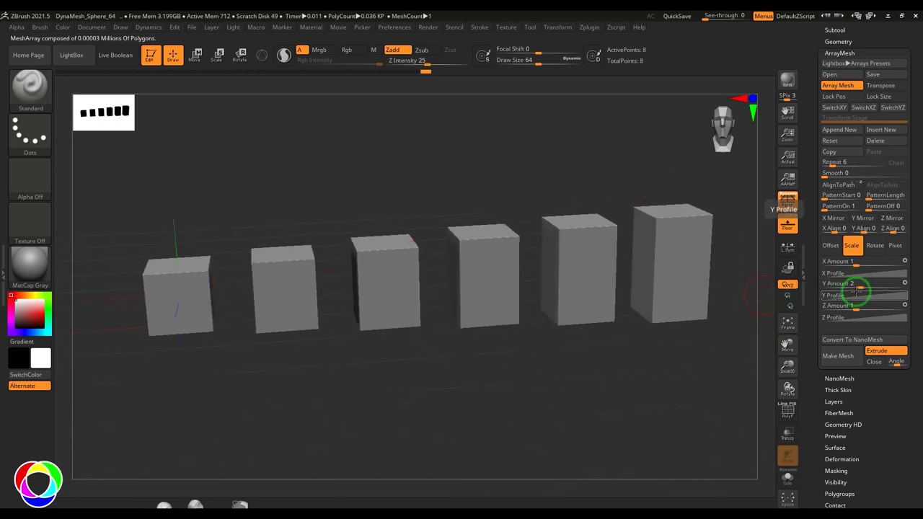
left_click(861, 285)
type("5")
key("Return")
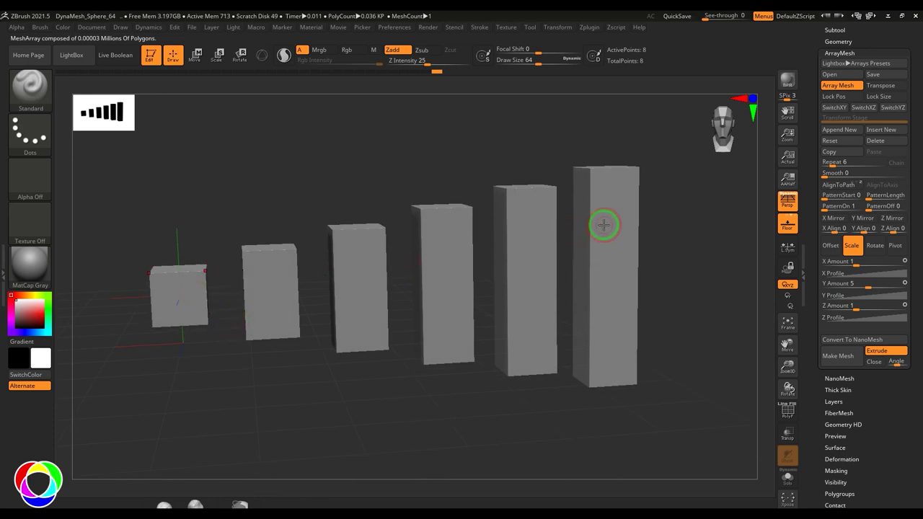
Reshape the Y scale profile curve by raising its start to the maximum and adding two deep dips with a peak between.
left_click(878, 275)
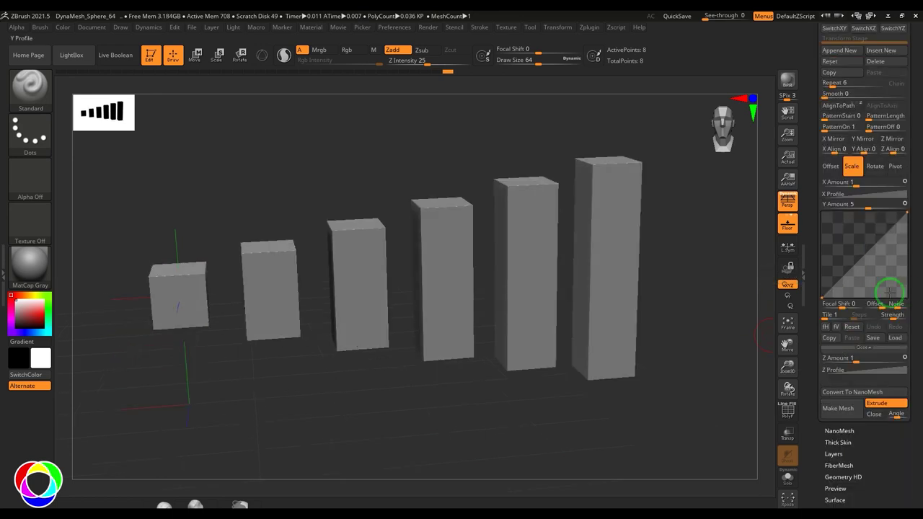
left_click_drag(821, 295, 818, 206)
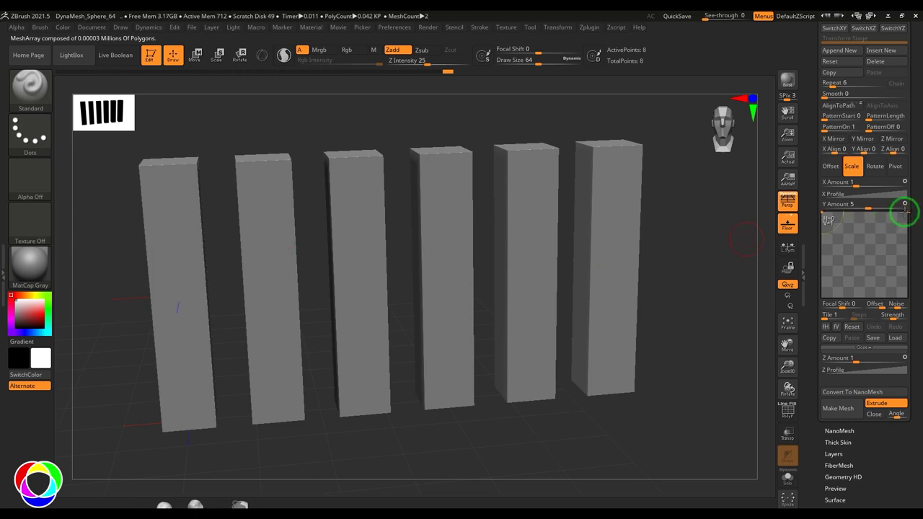
left_click_drag(905, 213, 850, 296)
left_click_drag(881, 267, 879, 291)
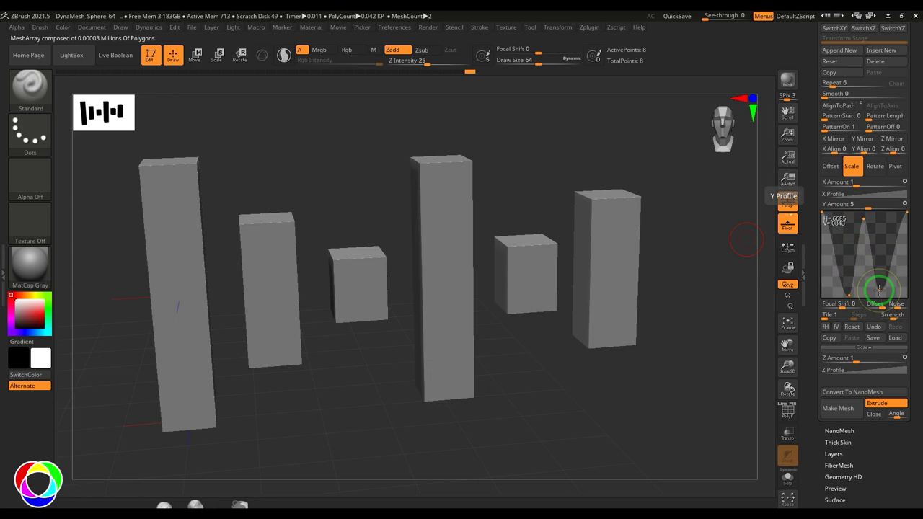
Reset the Y scale profile curve and set the Y scale amount to 1.
left_click(852, 328)
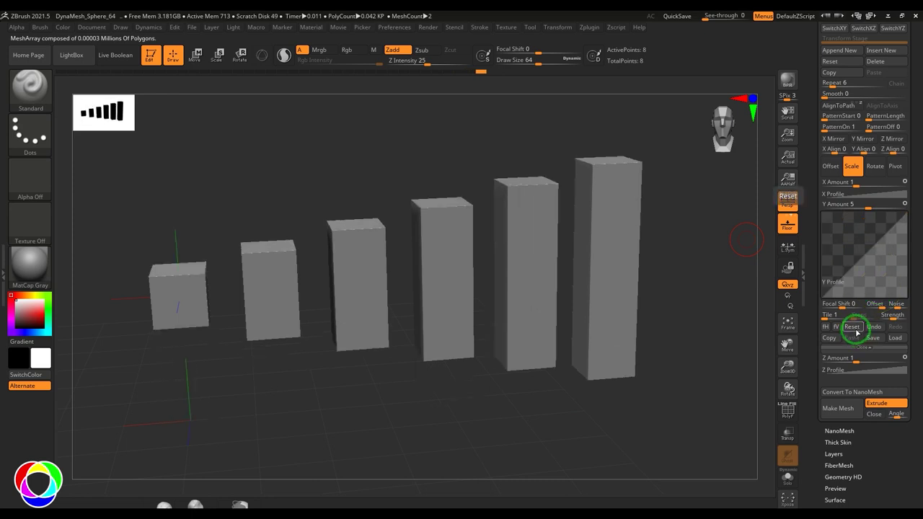
left_click(858, 206)
type("1")
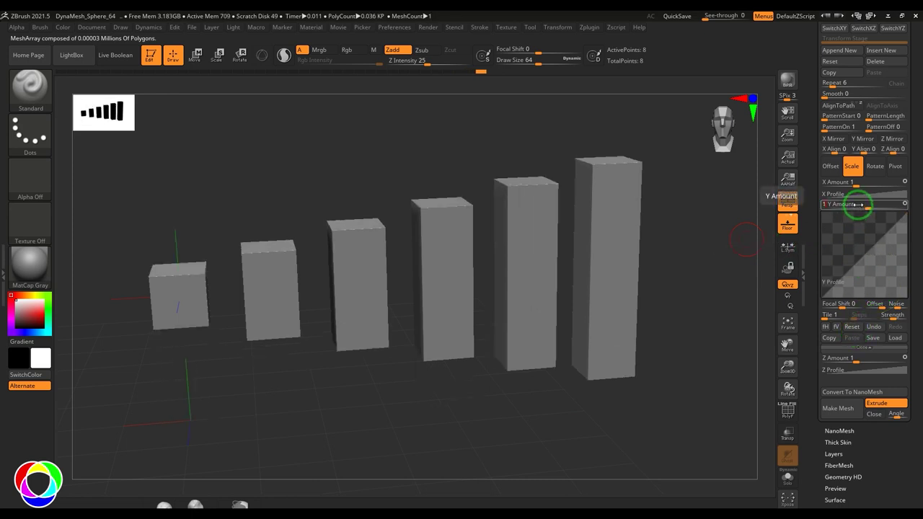
key("Return")
Try an S-shaped X offset profile curve to vary the spacing between the cubes, and reset the curve.
left_click(831, 166)
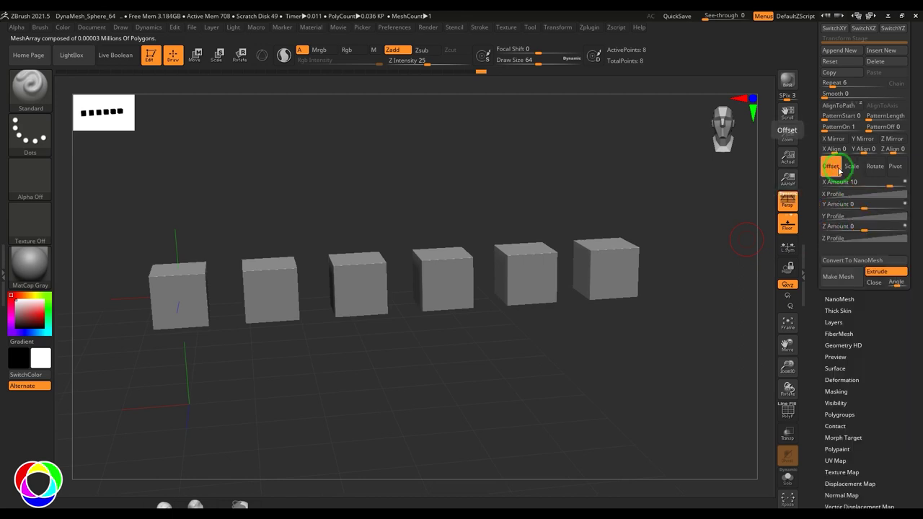
left_click(890, 193)
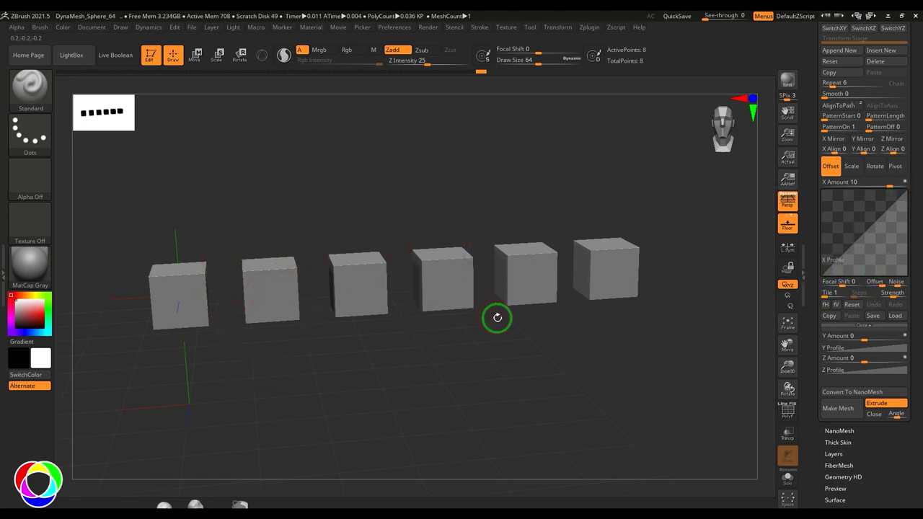
left_click_drag(845, 254, 844, 267)
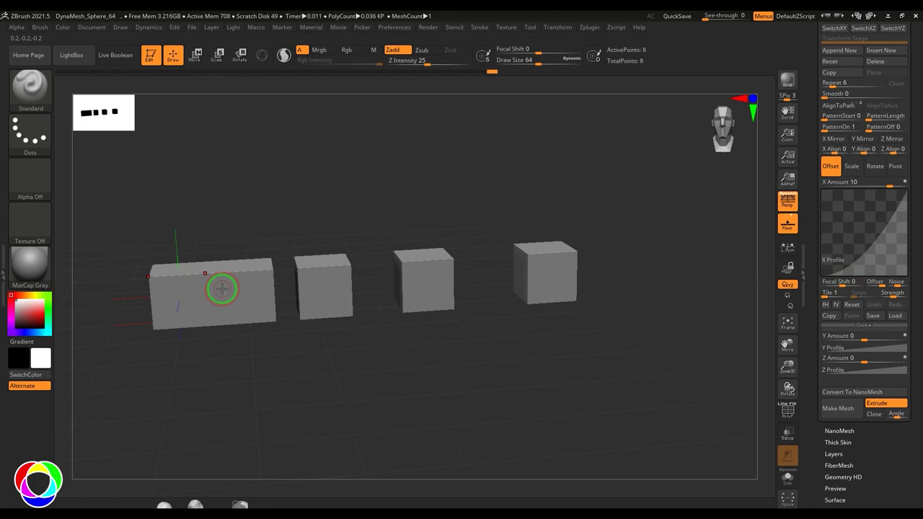
left_click_drag(890, 222, 891, 200)
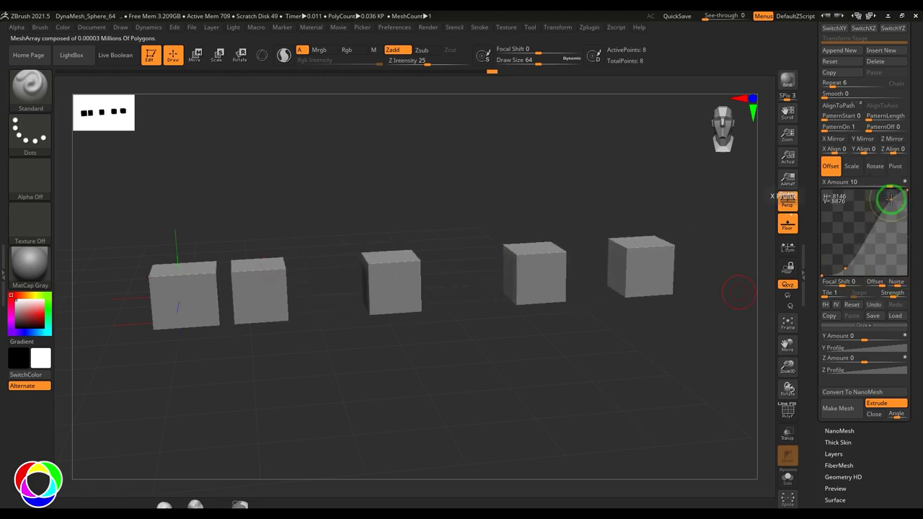
left_click(852, 304)
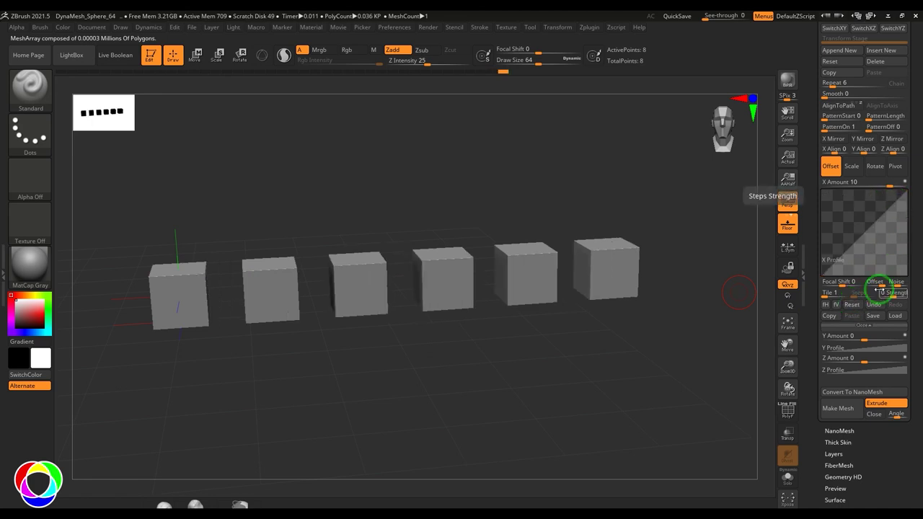
Rotate the array copies progressively around Z by 360.
left_click(876, 246)
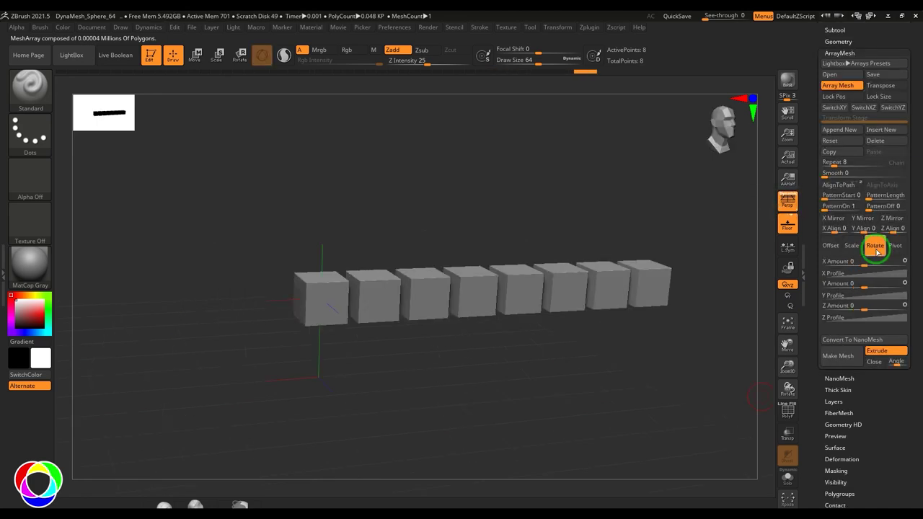
left_click(863, 307)
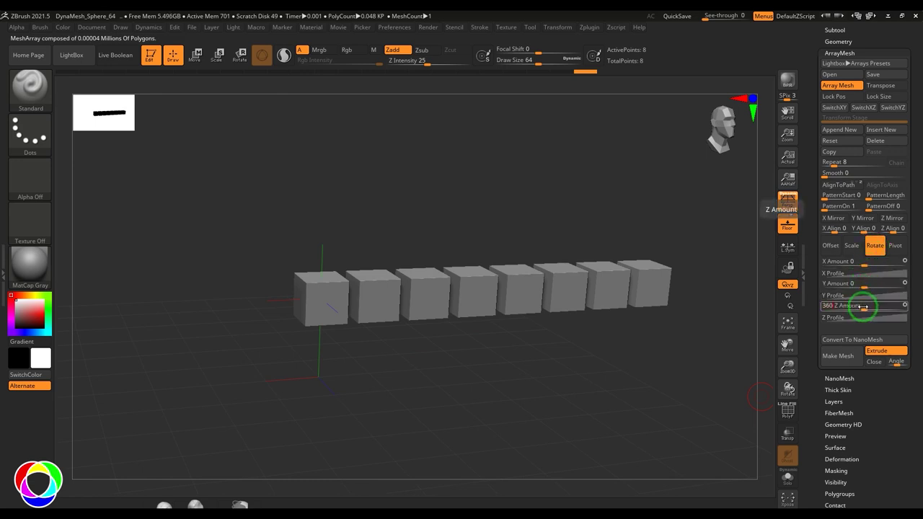
type("360")
key("Return")
left_click_drag(633, 385, 633, 387)
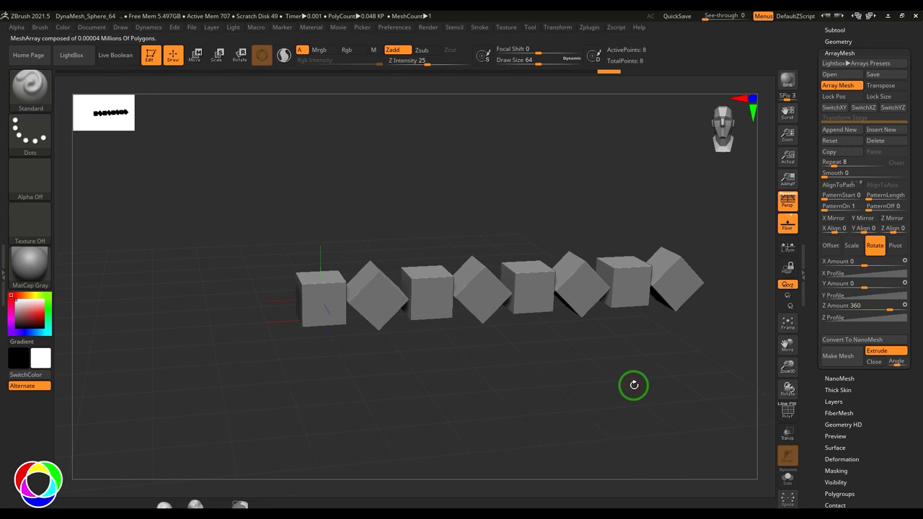
Set the array's X offset to 0 and return to its rotation settings.
left_click(831, 245)
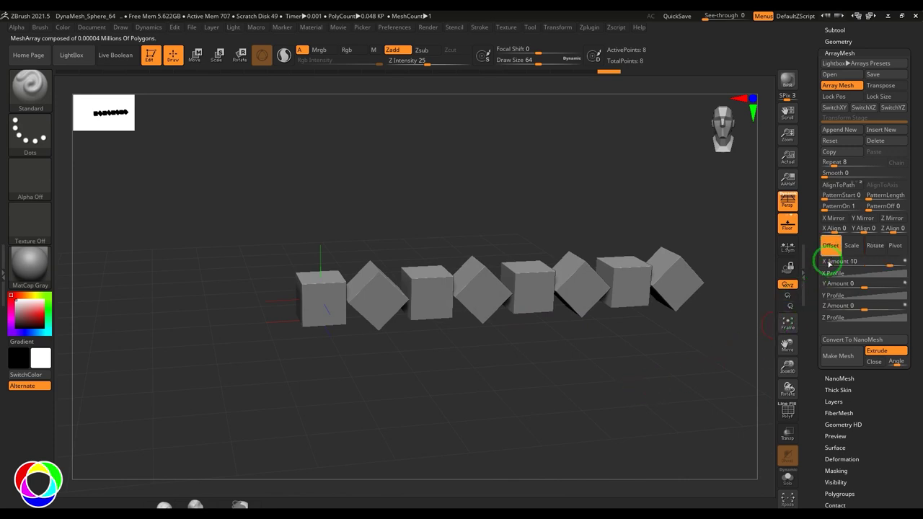
left_click(863, 263)
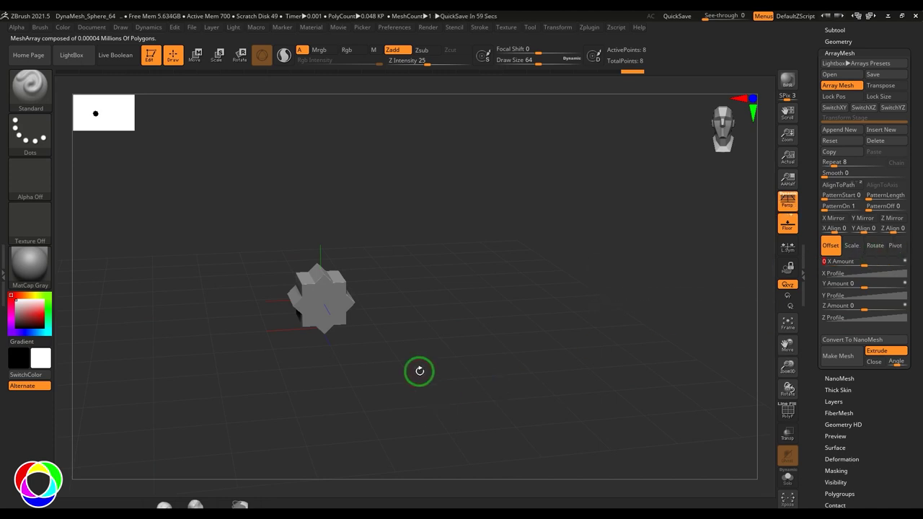
left_click(875, 245)
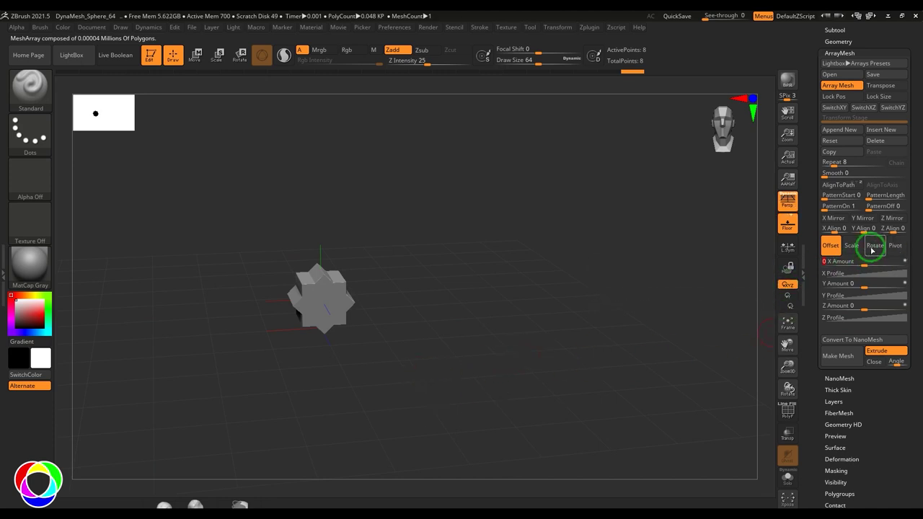
Shift the array's pivot about 4.6 in Y and raise the repeat count to 34 to form a closed ring.
left_click_drag(851, 305, 864, 305)
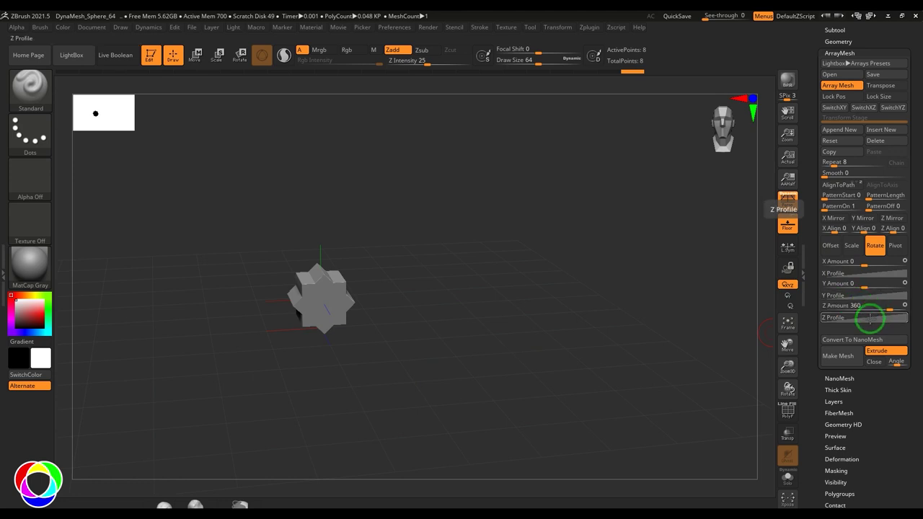
left_click(894, 245)
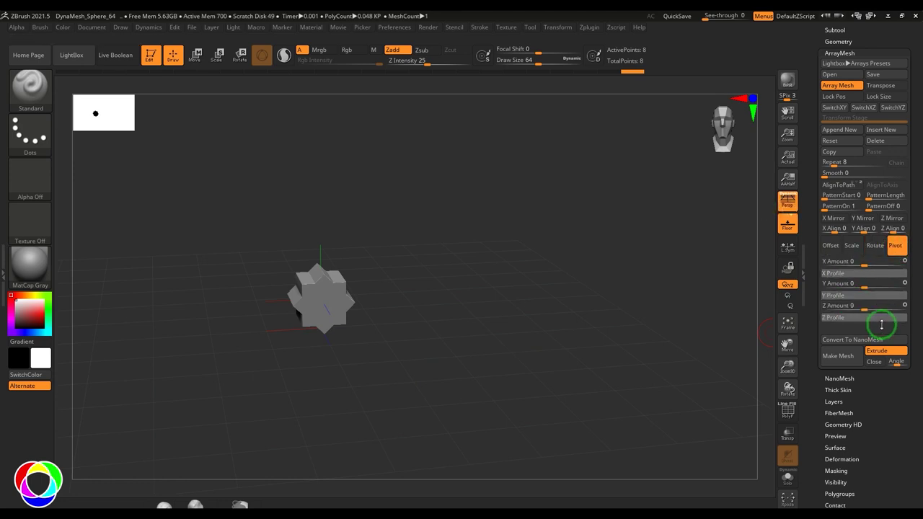
left_click_drag(866, 282, 886, 292)
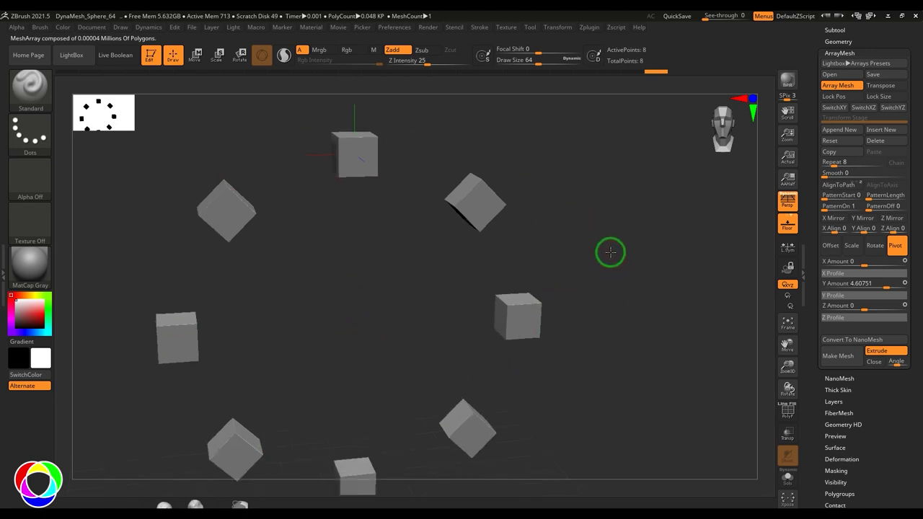
left_click_drag(824, 163, 845, 166)
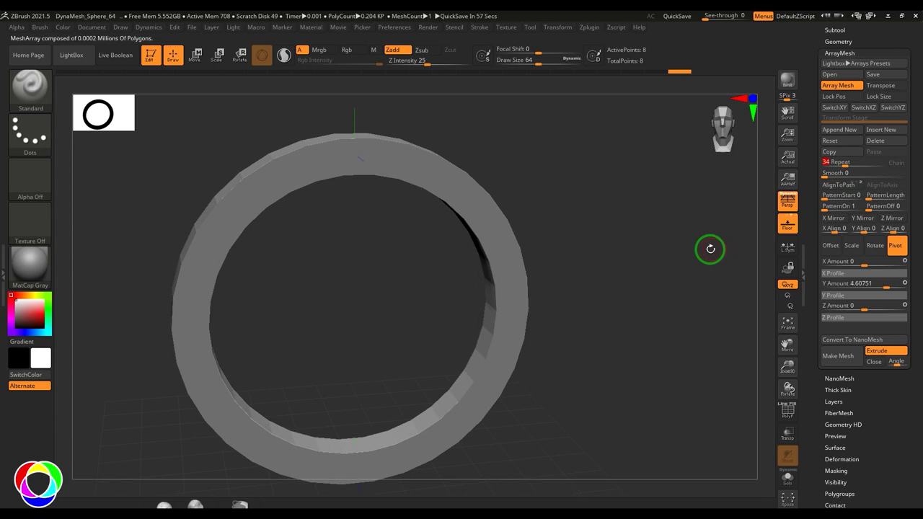
Reset the array and enable ArrayMesh Transpose in Move mode, with the transpose line instead of the gizmo.
left_click(846, 141)
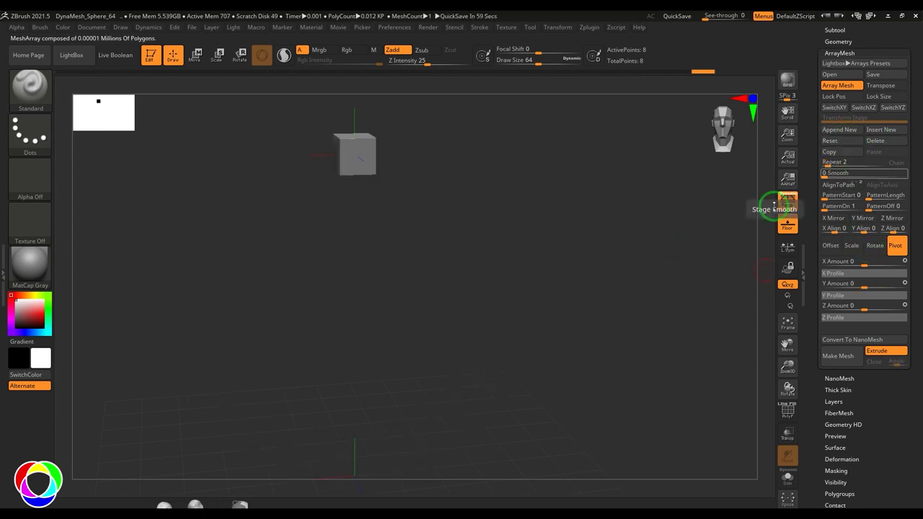
left_click_drag(495, 221, 622, 311, "alt")
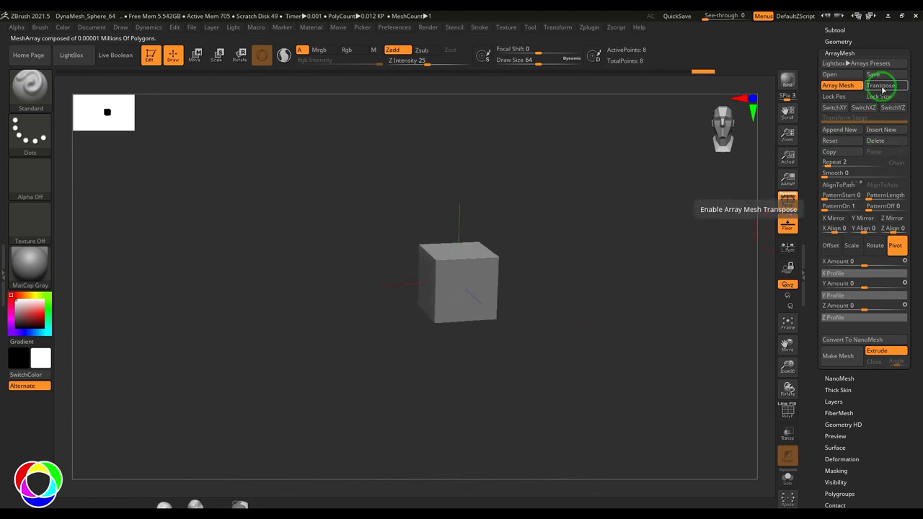
left_click(882, 85)
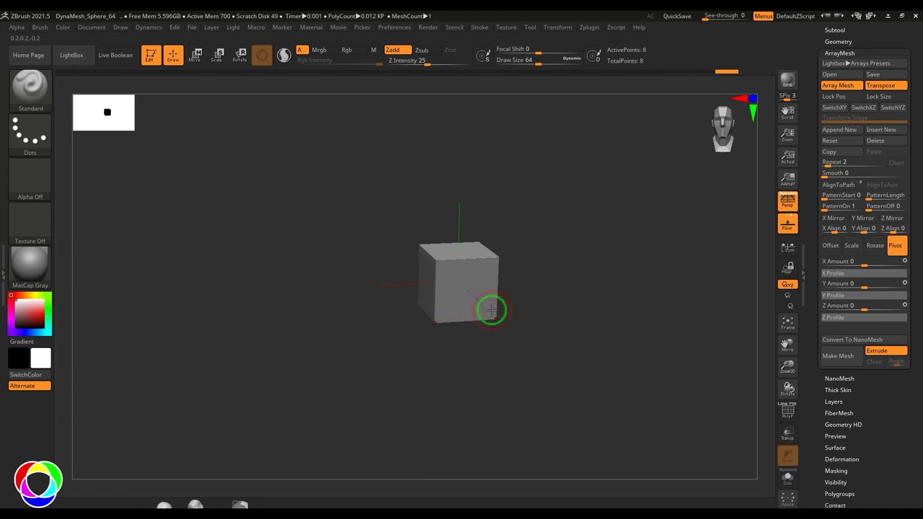
left_click(198, 57)
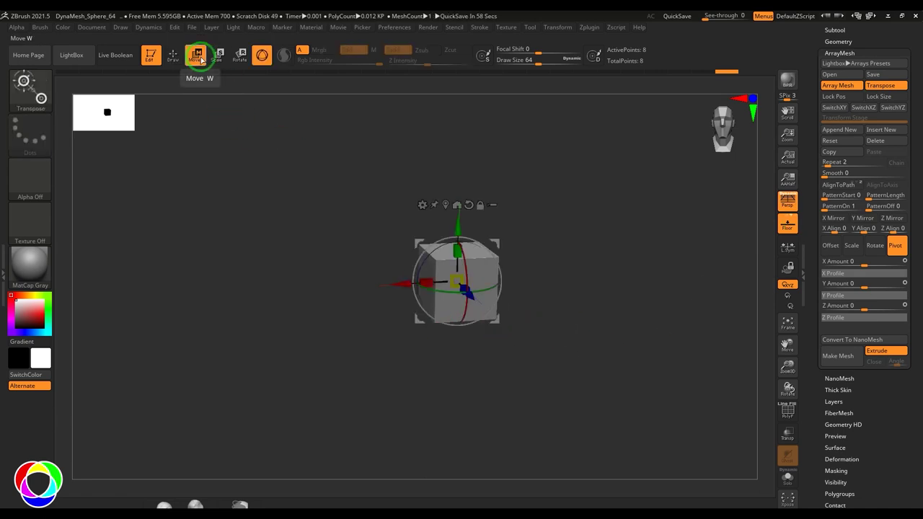
left_click(260, 60)
left_click_drag(522, 340, 440, 338)
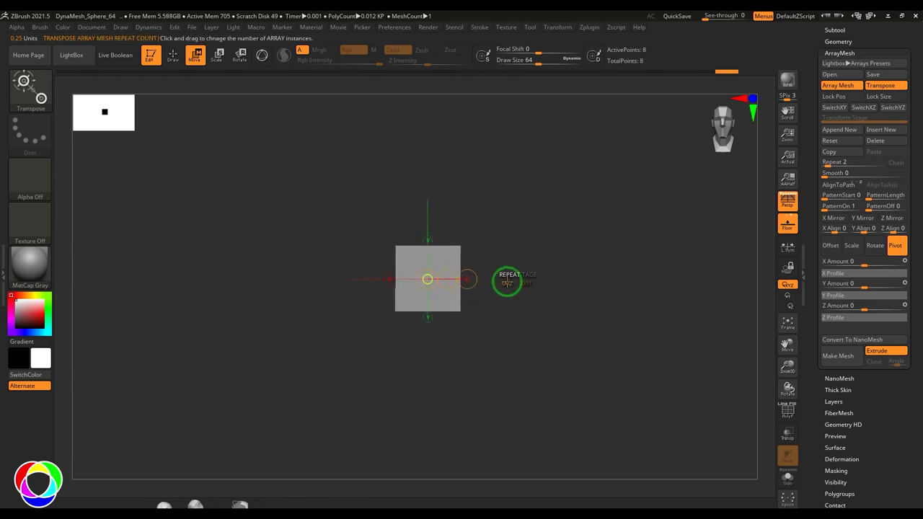
Using the transpose line, raise the repeat count to 10 and spread the copies about 13.32 along X.
left_click_drag(507, 283, 563, 284)
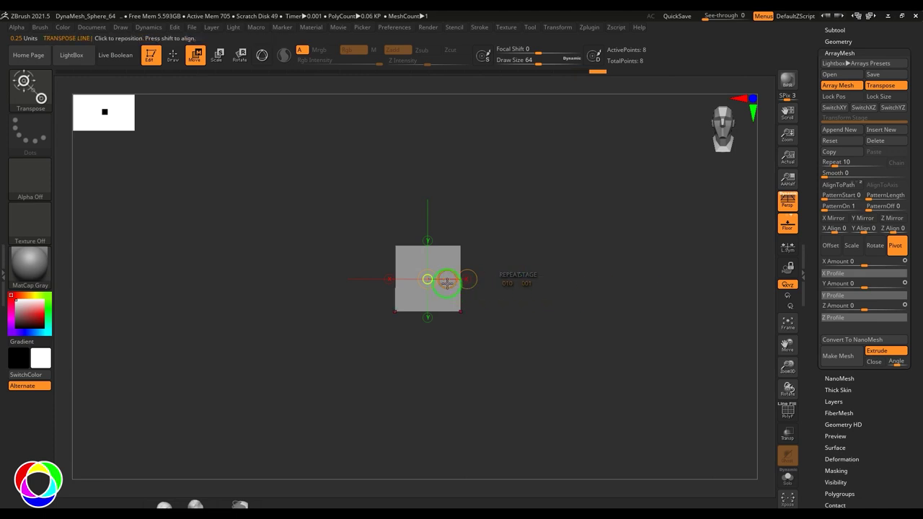
left_click_drag(447, 279, 714, 292)
key("ctrl+z")
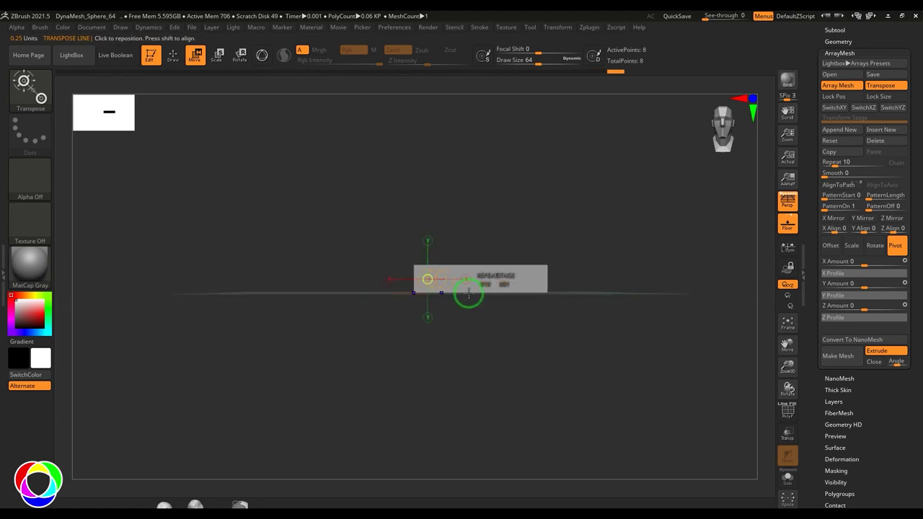
left_click_drag(436, 279, 688, 284)
left_click_drag(589, 351, 470, 372)
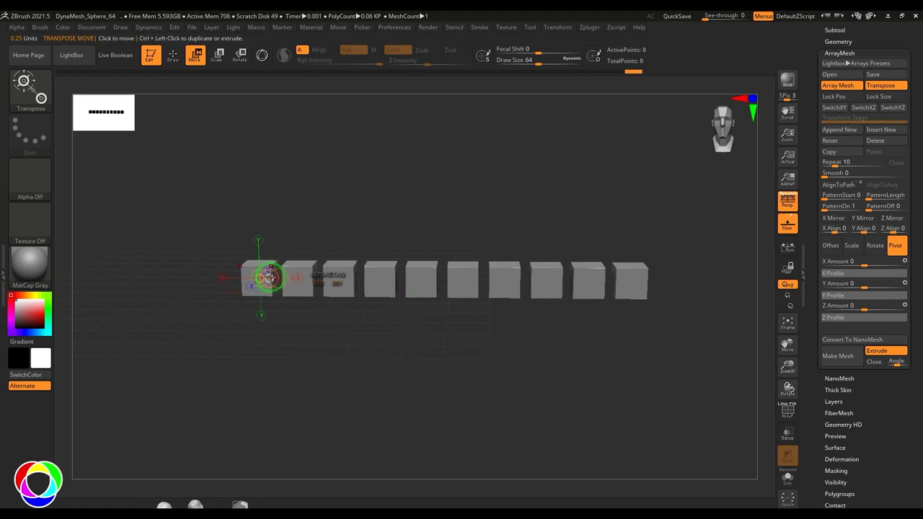
Try moving the array's pivot about 3.27 in negative X, away from the row of cubes, and undo it.
left_click_drag(279, 279, 158, 278)
key("ctrl+z")
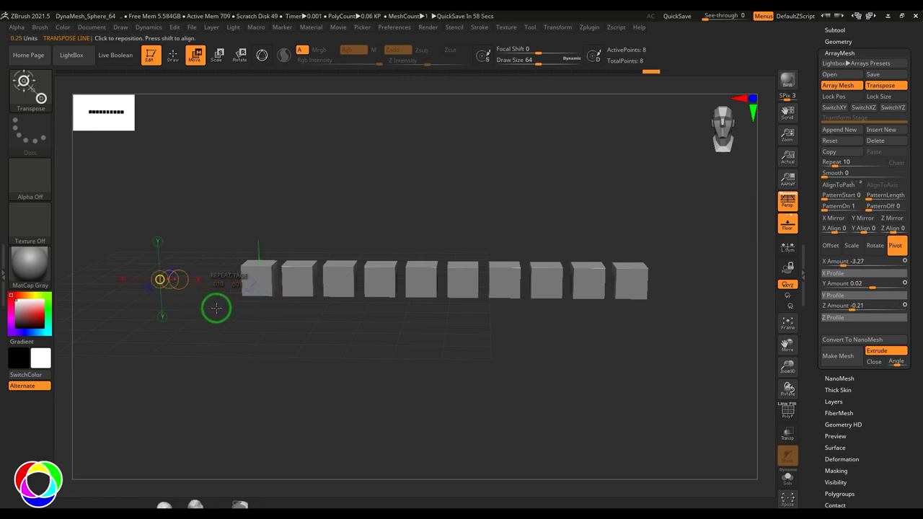
key("ctrl+z")
Align the transpose line with Y, try moving the array's pivot onto the fourth cube, and undo the move.
right_click_drag(291, 339, 287, 352, "ctrl")
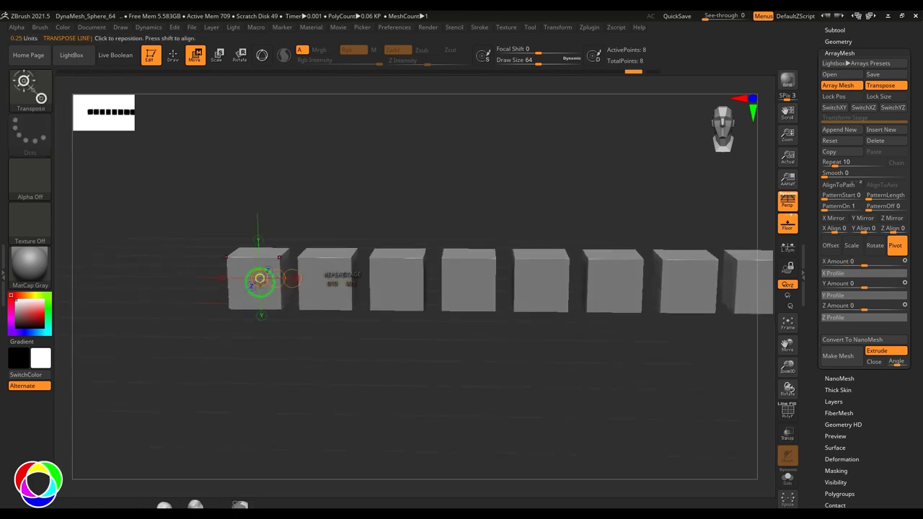
left_click_drag(261, 283, 324, 371)
left_click(262, 314)
left_click_drag(260, 279, 467, 280)
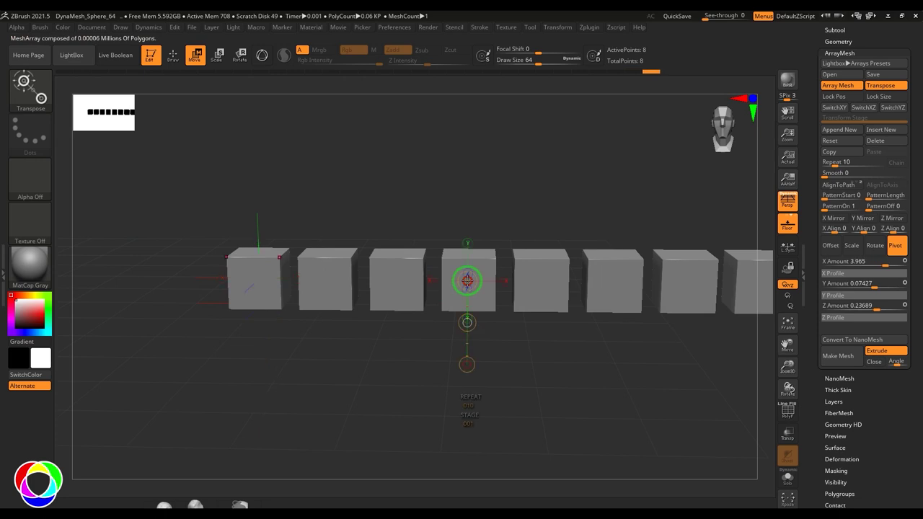
key("ctrl+z")
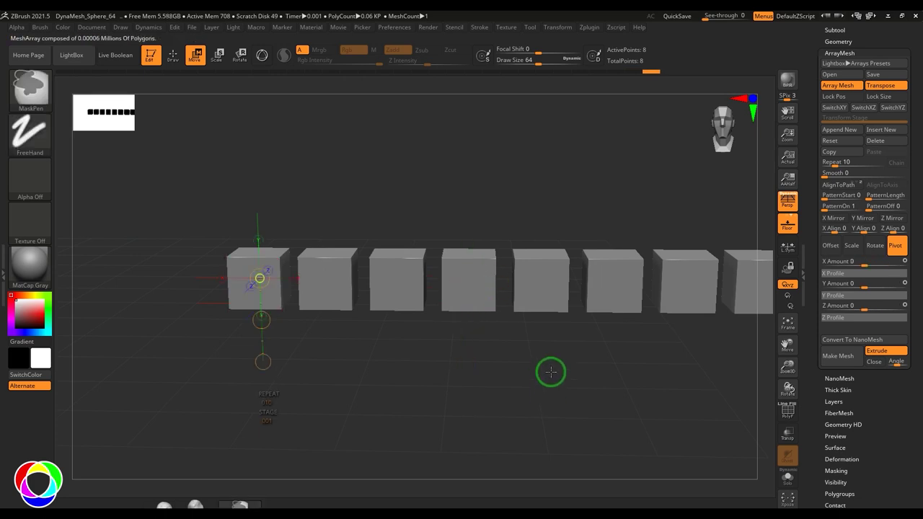
Align the transpose line with the X axis again and set the array's X offset to 0.
left_click(299, 279)
left_click_drag(457, 368, 412, 359)
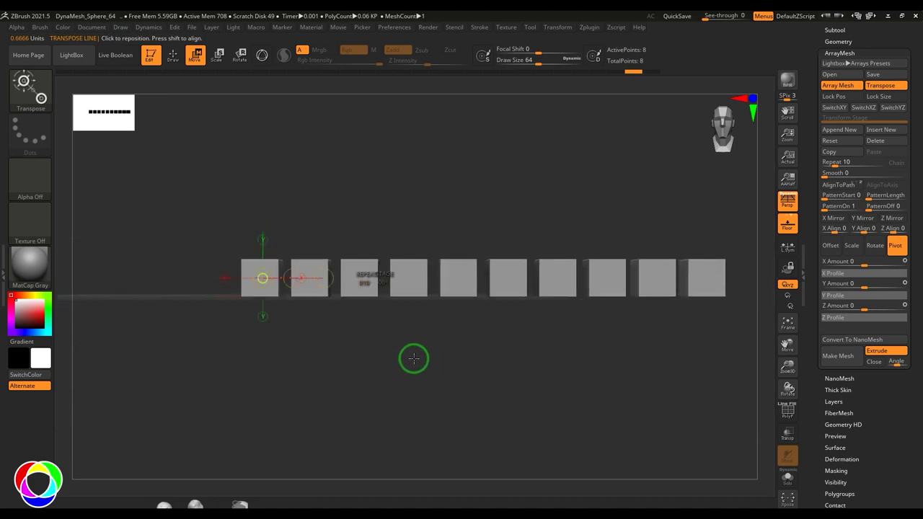
left_click(830, 245)
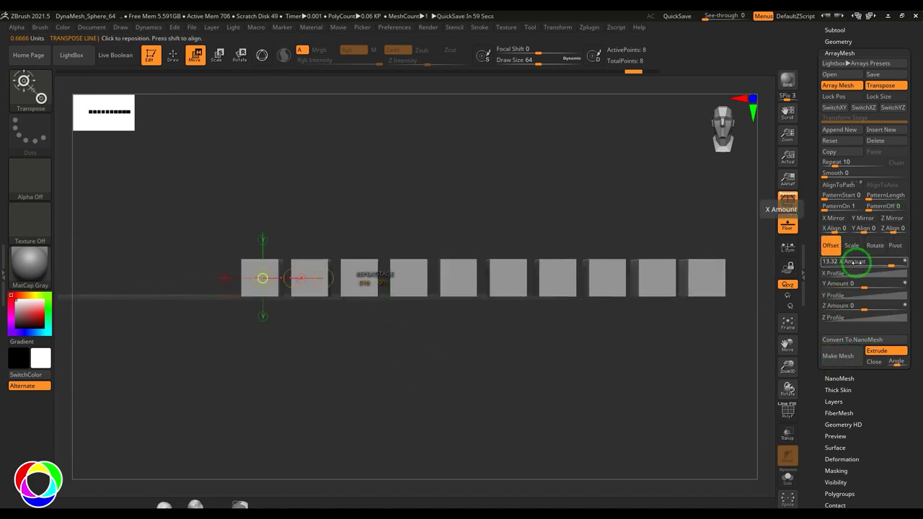
left_click(855, 261)
type("0")
key("Return")
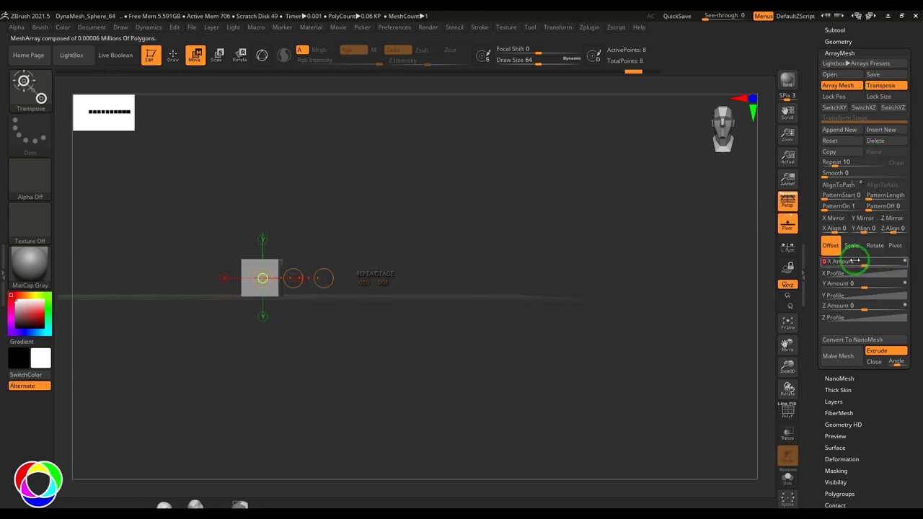
left_click_drag(396, 362, 515, 367, "alt")
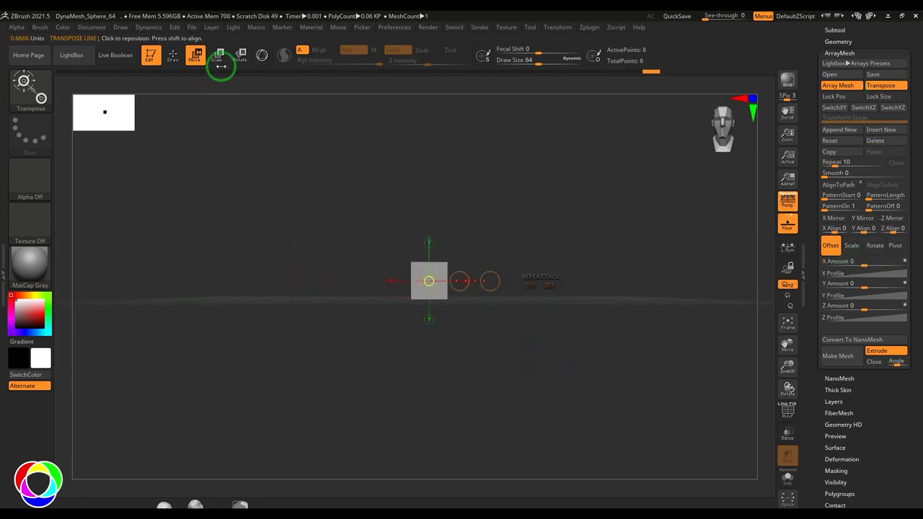
Rotate the array copies progressively with the Rotate transpose line to form a gear-like shape.
left_click(240, 55)
left_click_drag(459, 281, 593, 288)
left_click_drag(541, 367, 515, 412)
key("ctrl+z")
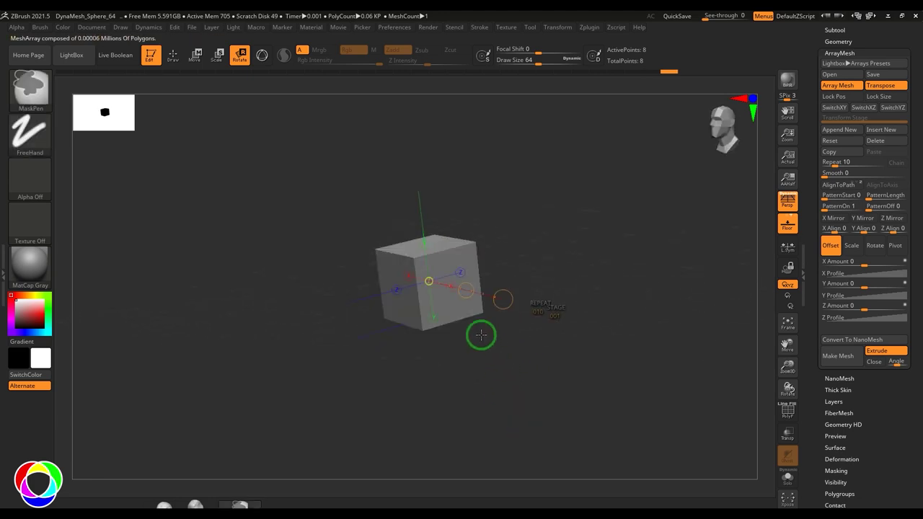
left_click_drag(465, 290, 565, 365)
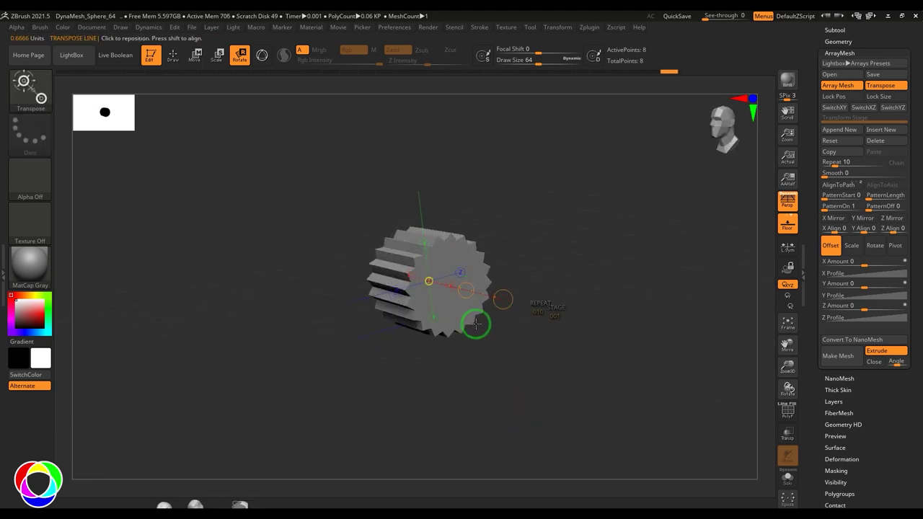
Try moving the array's pivot to about X 0.43, Y 2, Z -0.23 to spread the copies into a ring, and undo it.
left_click_drag(429, 280, 621, 280)
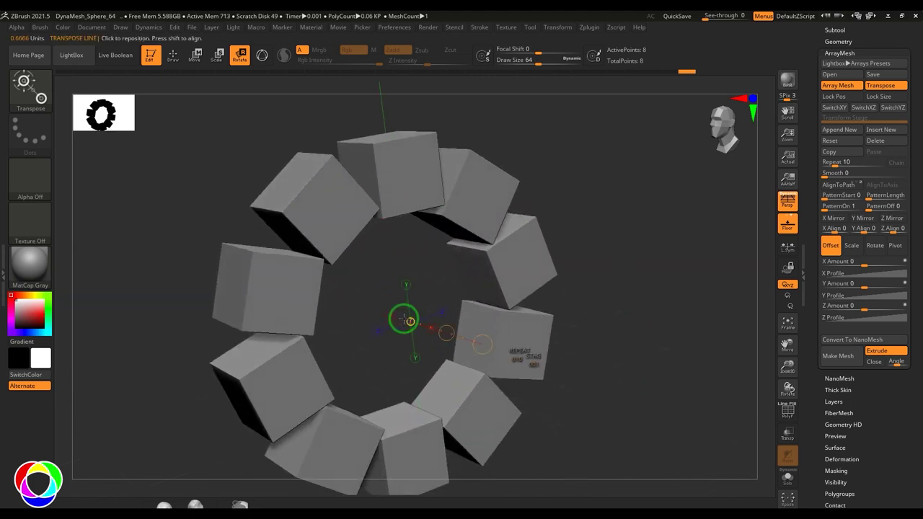
left_click(893, 245)
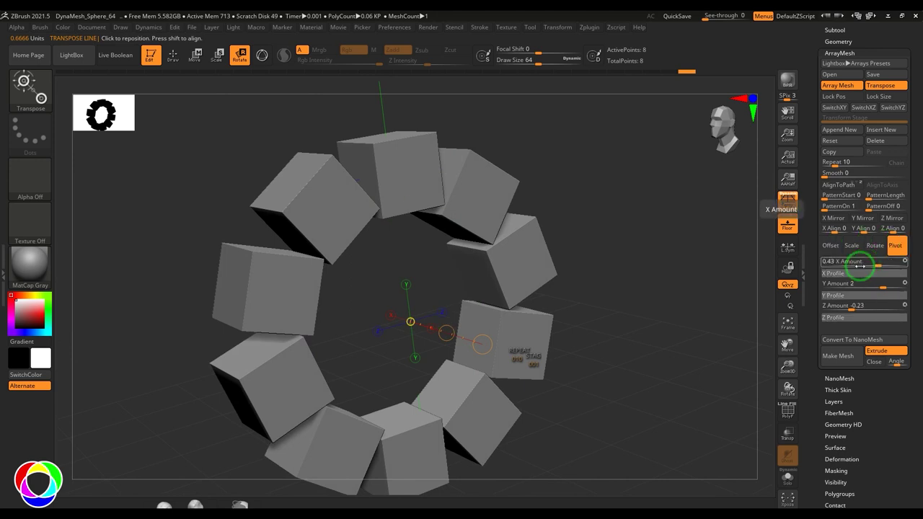
key("ctrl+z")
left_click_drag(391, 174, 396, 342)
left_click_drag(653, 297, 665, 292)
key("ctrl+z")
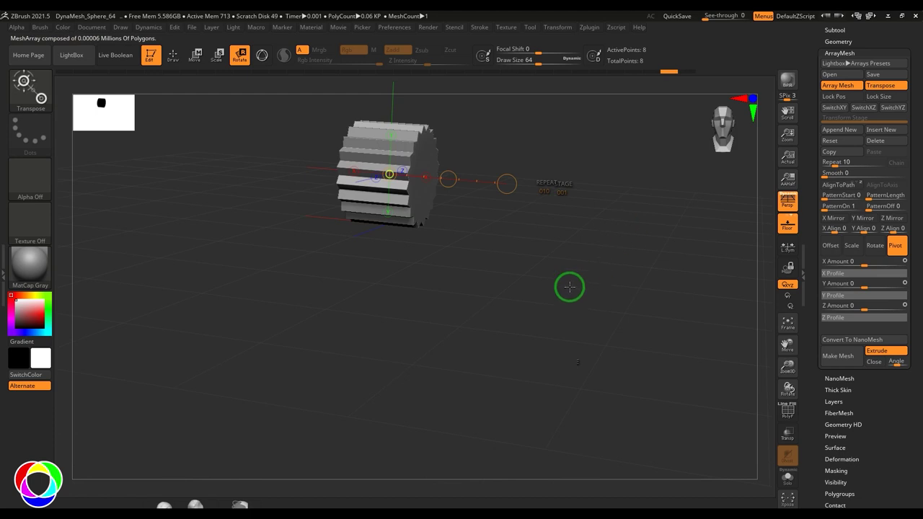
Reset the array and raise its repeat count to 10 with the Move transpose line.
left_click(835, 130)
left_click_drag(459, 274, 473, 350)
left_click(196, 60)
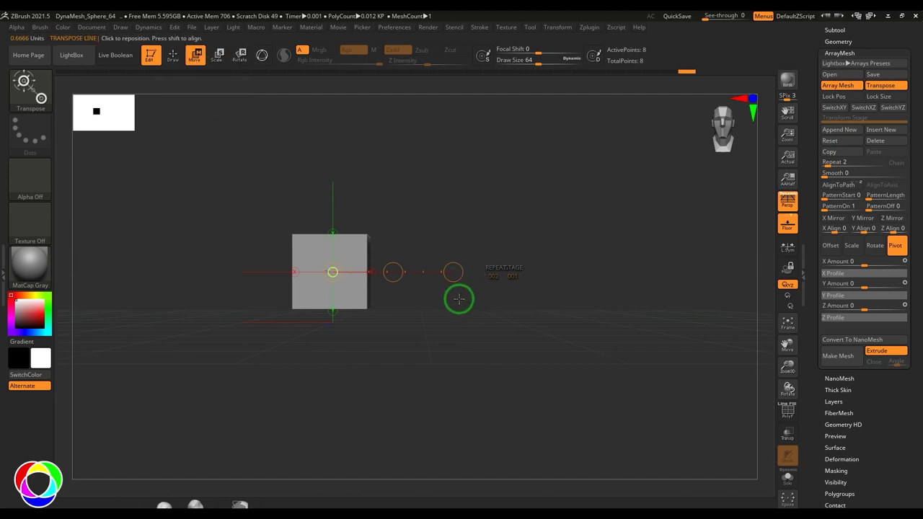
left_click_drag(502, 280, 589, 282)
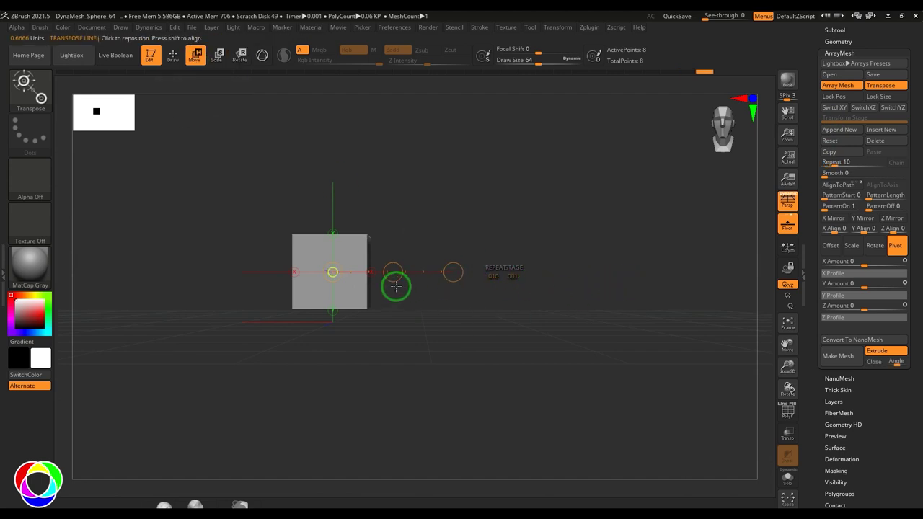
Try scaling the overlapping array copies with the Scale transpose line and undo it.
left_click(217, 56)
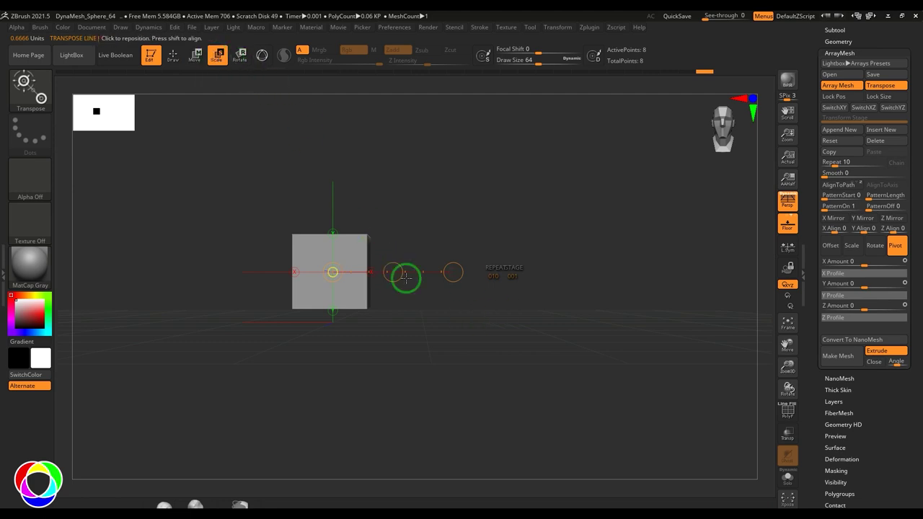
left_click_drag(392, 270, 450, 321)
key("ctrl+z")
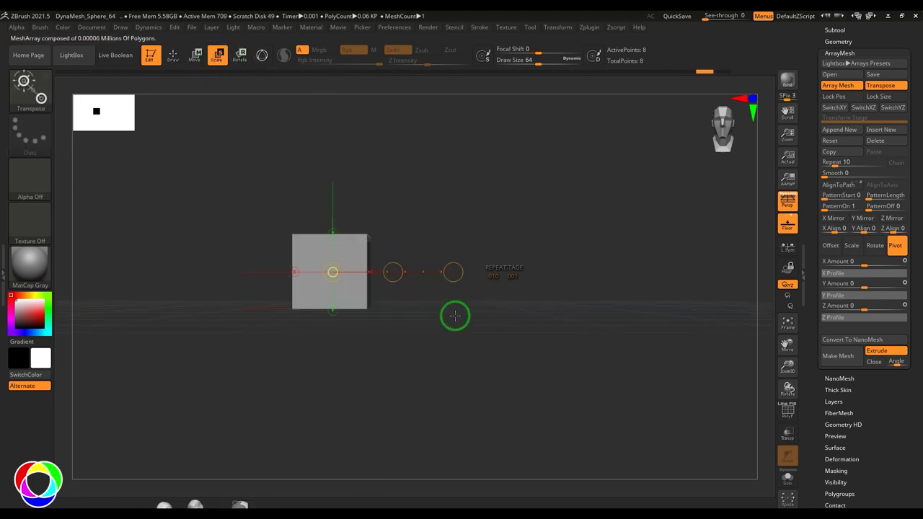
Offset the array copies along X into a continuous bar, try scaling them up progressively into steps, and undo the scaling.
left_click(195, 56)
left_click_drag(392, 272, 758, 323)
left_click(217, 55)
left_click_drag(387, 271, 407, 378)
left_click_drag(406, 378, 430, 373)
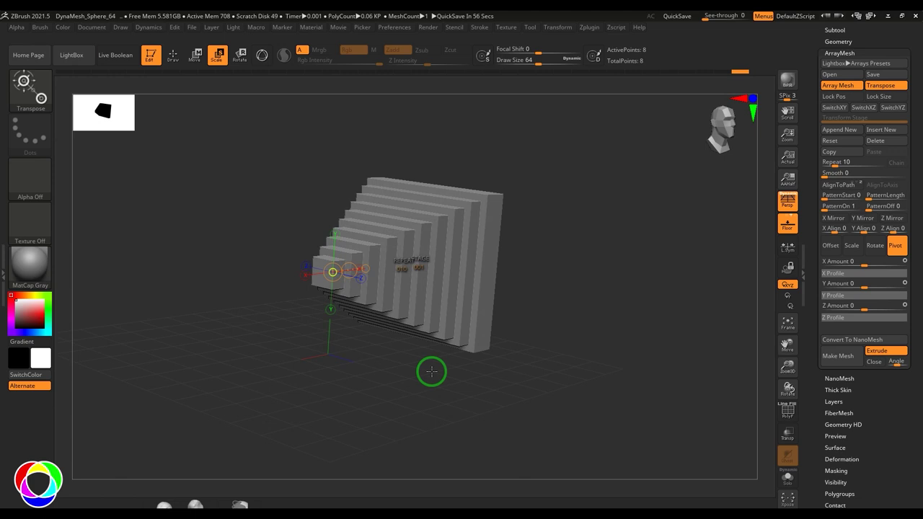
key("ctrl+z")
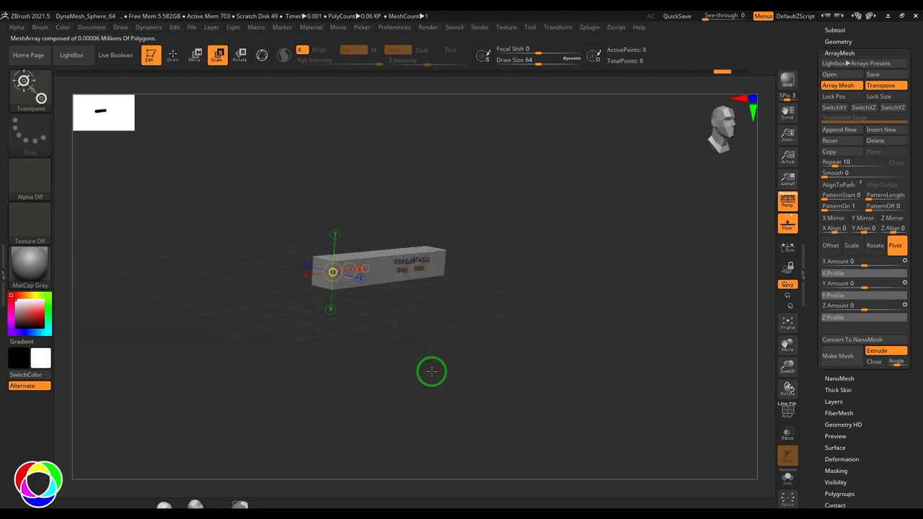
left_click_drag(478, 379, 528, 381)
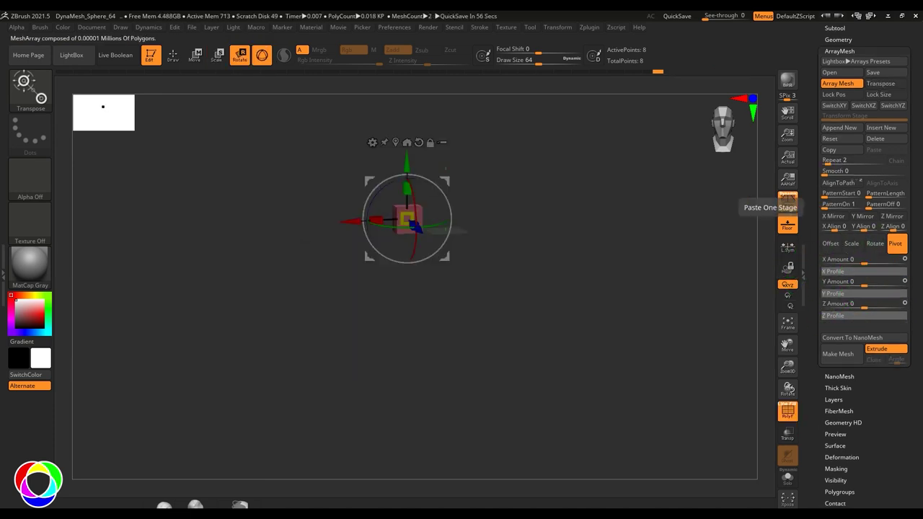
Lock the array's position and size and set its repeat count to 10.
left_click(834, 94)
left_click(883, 95)
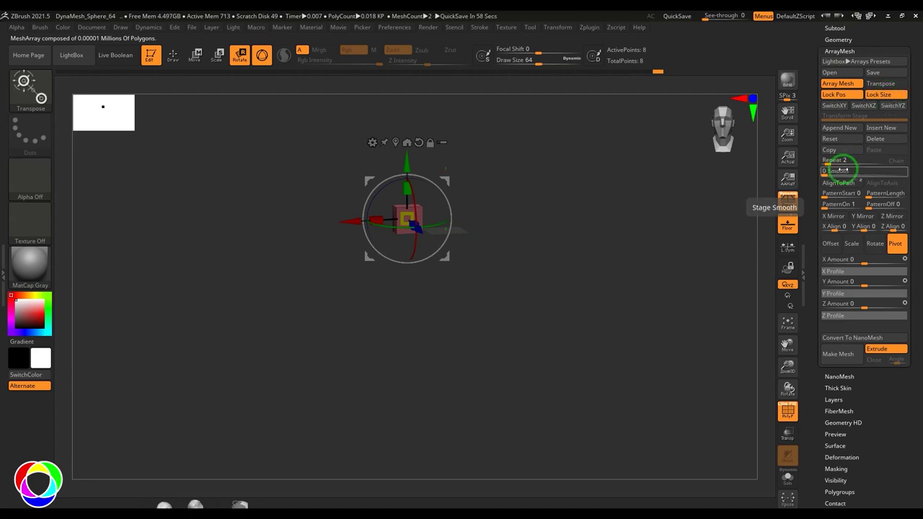
left_click(842, 160)
type("10")
key("Return")
Set the array's Z rotation amount to 360.
left_click(873, 243)
left_click(863, 304)
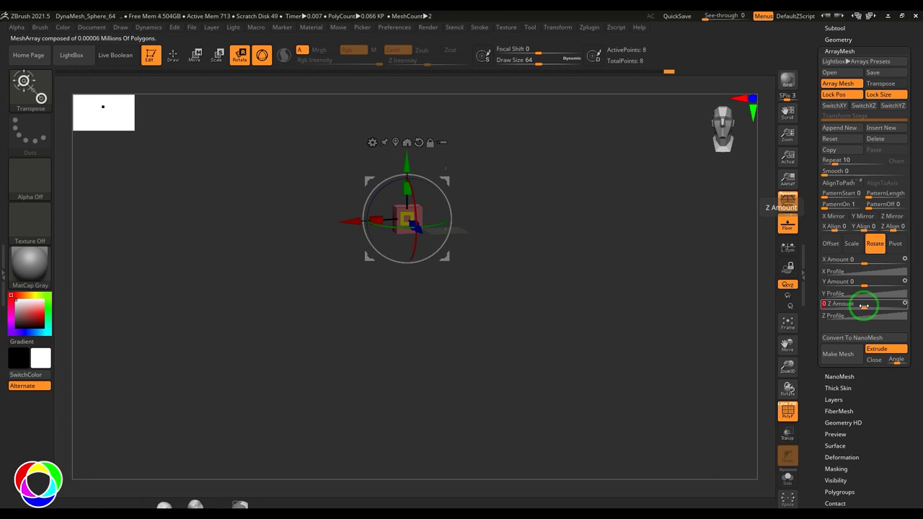
type("360")
key("Return")
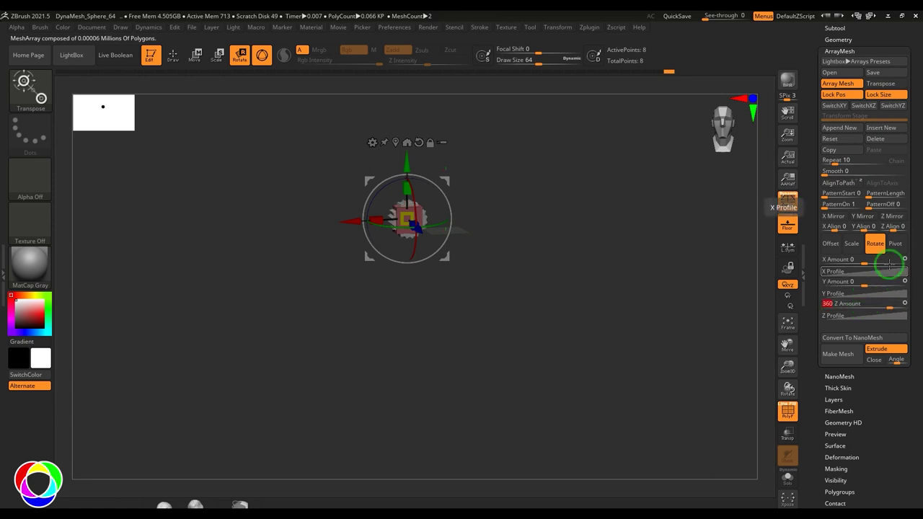
Set the array's Y pivot amount to 5 to spread the copies into a ring.
left_click(895, 243)
left_click(868, 282)
type("5")
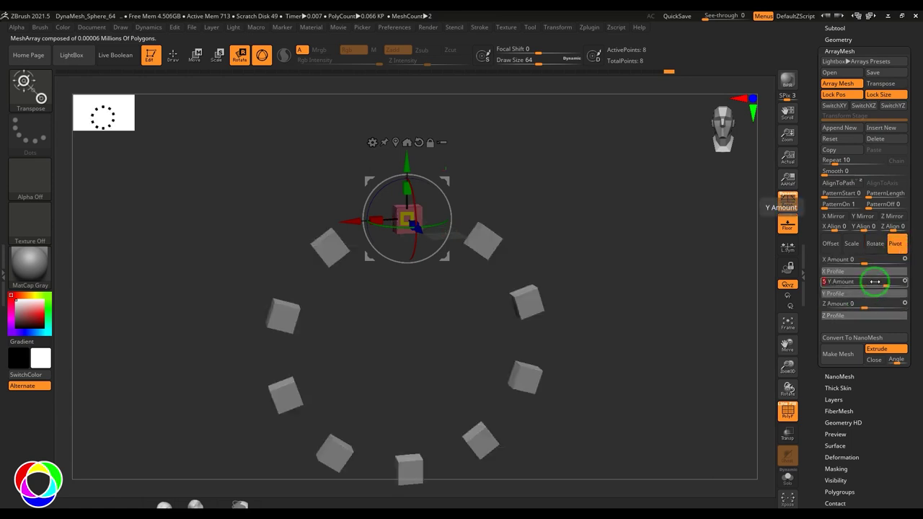
key("Return")
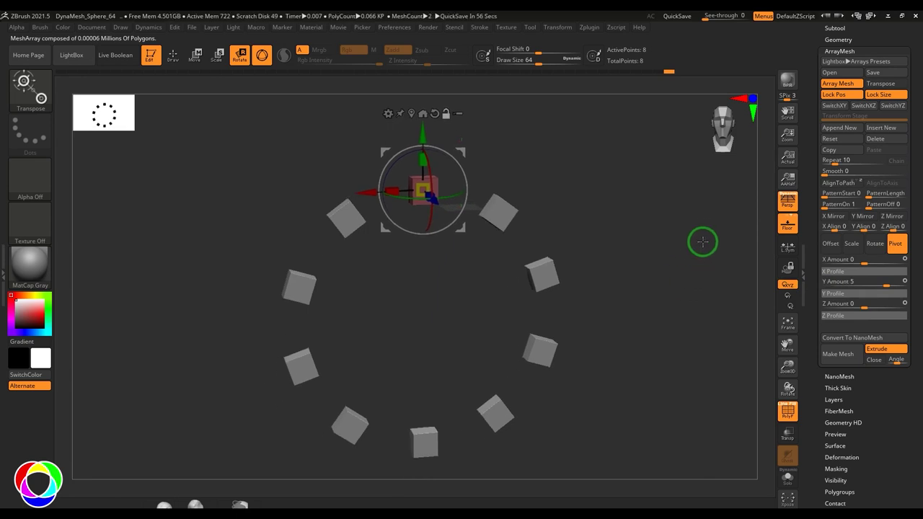
Move the source cube with the position locked, try a repeat count of 36, and set the count back to 10.
left_click_drag(382, 154, 438, 108)
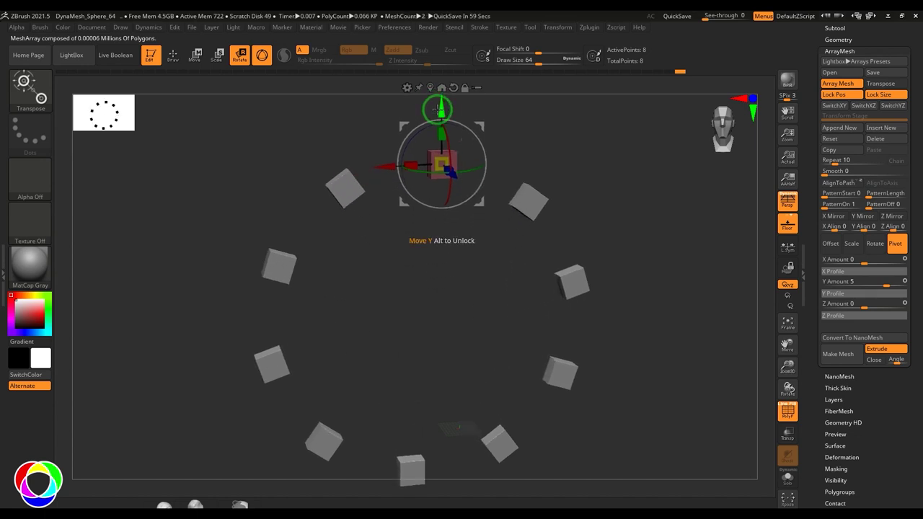
left_click_drag(837, 162, 845, 163)
left_click_drag(441, 110, 446, 129)
type("10")
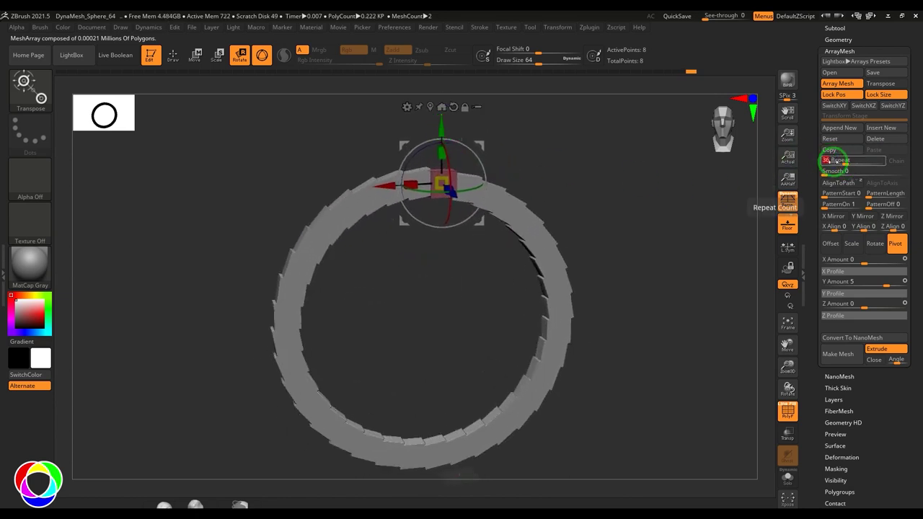
left_click(831, 172)
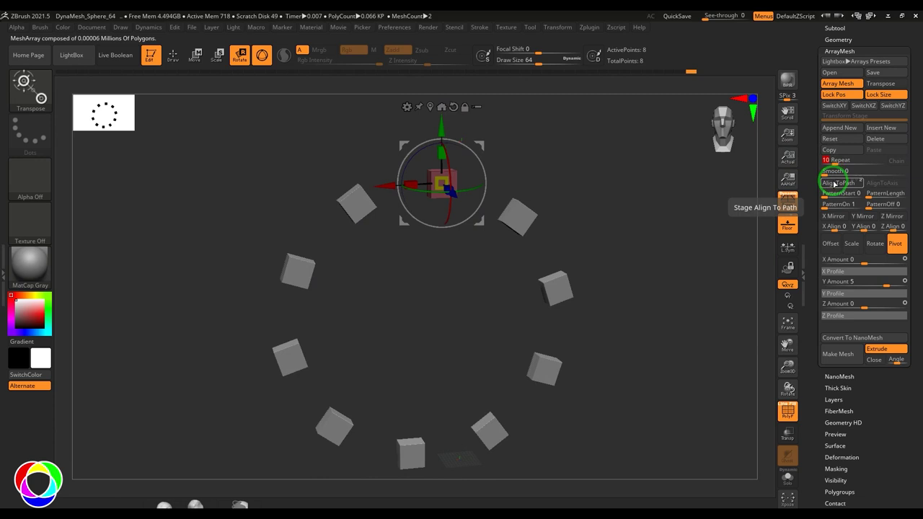
Turn off the position lock, move the whole ring around the canvas, and turn the lock back on.
left_click(834, 95)
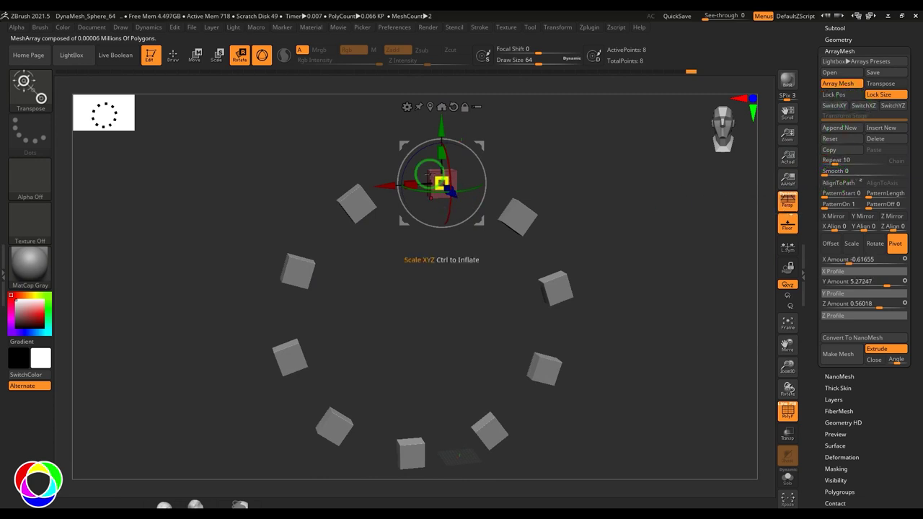
left_click_drag(404, 144, 409, 224)
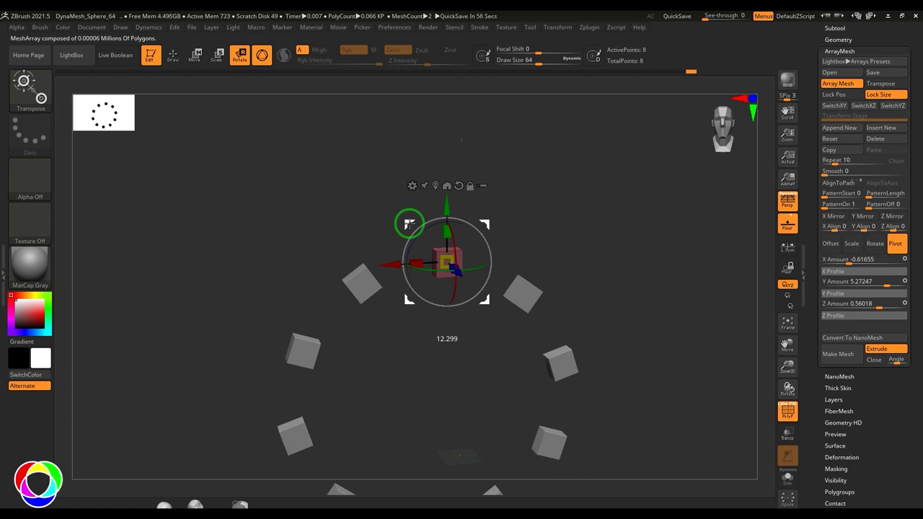
left_click_drag(409, 224, 445, 165)
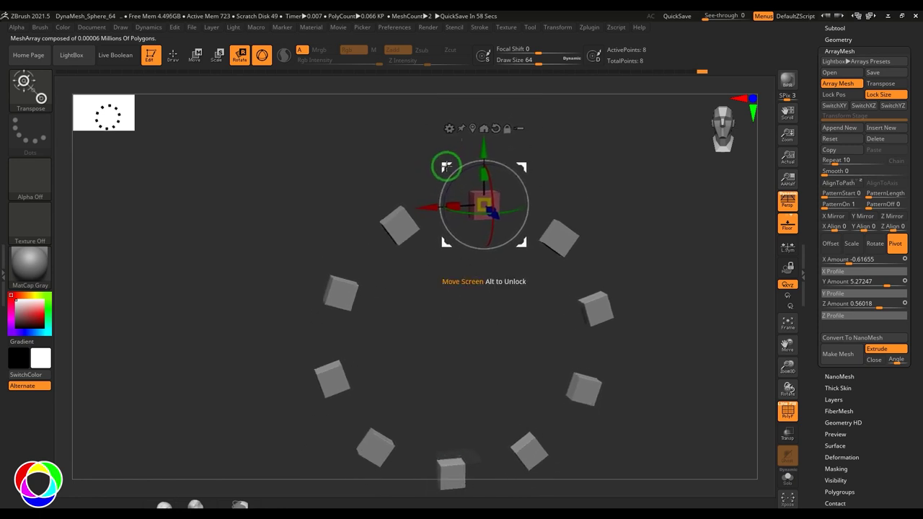
left_click(834, 96)
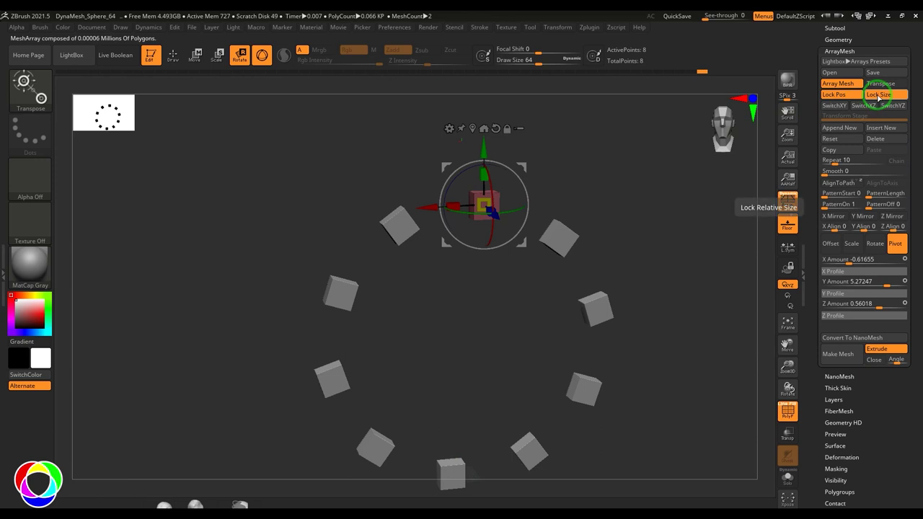
Scale up the source cube to compare how the array behaves with the size lock on and off.
left_click(879, 96)
left_click(879, 96)
left_click_drag(483, 206, 500, 250)
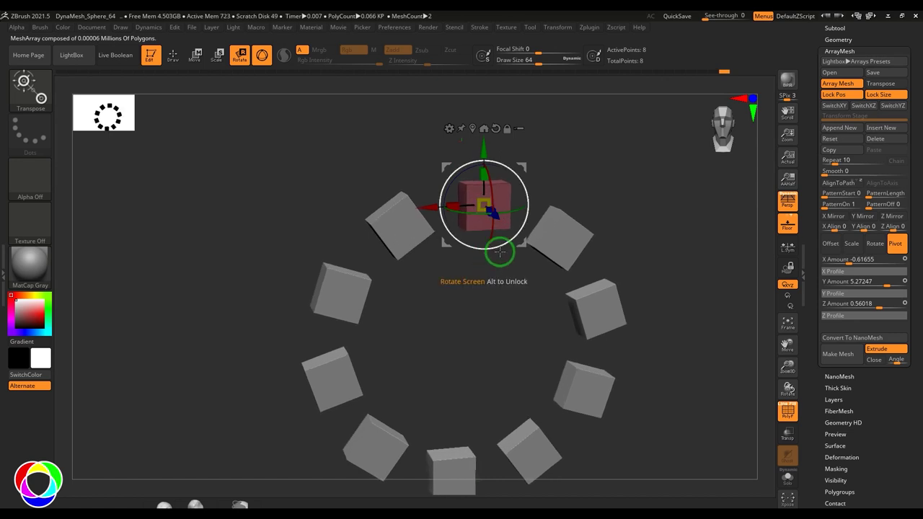
left_click_drag(482, 206, 488, 231)
left_click(883, 95)
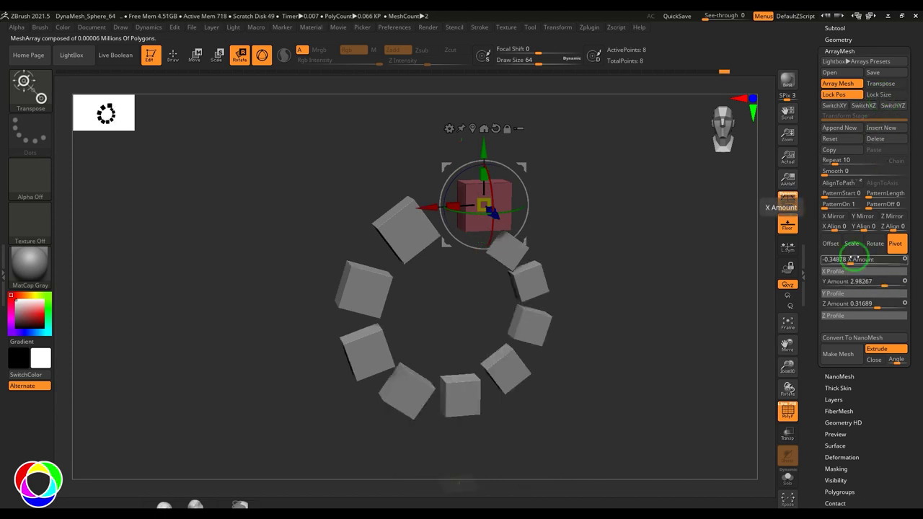
Reset the array's X, Y and Z scale amounts to 1.
left_click(851, 243)
type("1")
key("Return")
left_click(864, 282)
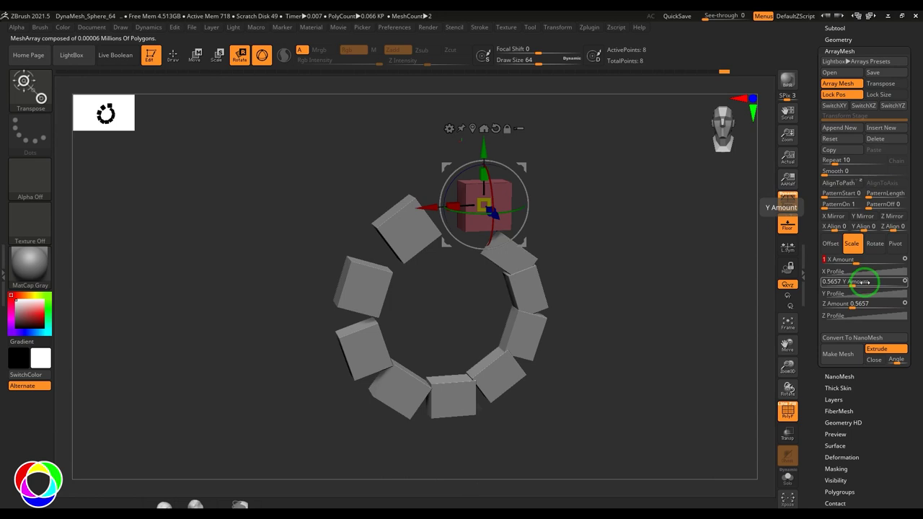
type("1")
key("Return")
left_click(865, 305)
type("1")
key("Return")
key("Return")
Set the array's pivot amounts to X 0, Y 5 and Z 0.
left_click(874, 243)
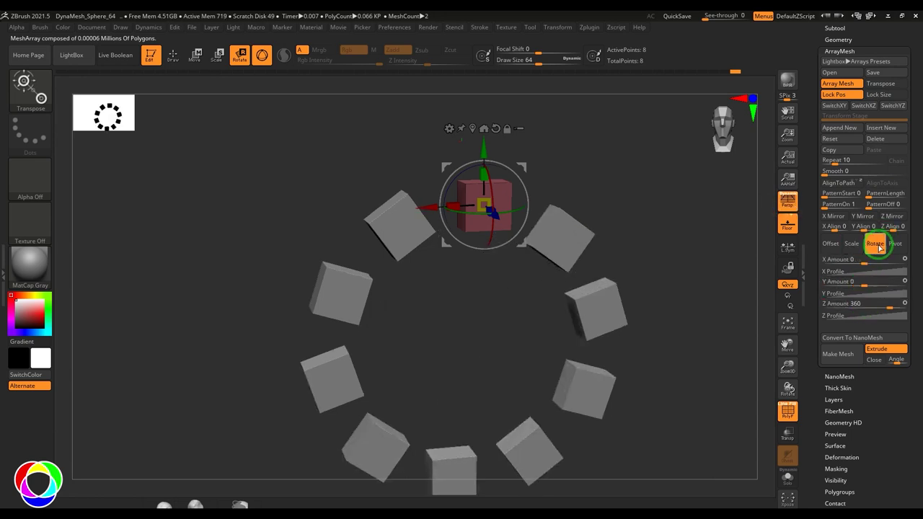
left_click(895, 243)
left_click(863, 260)
type("0")
key("Return")
left_click(861, 302)
type("0")
key("Return")
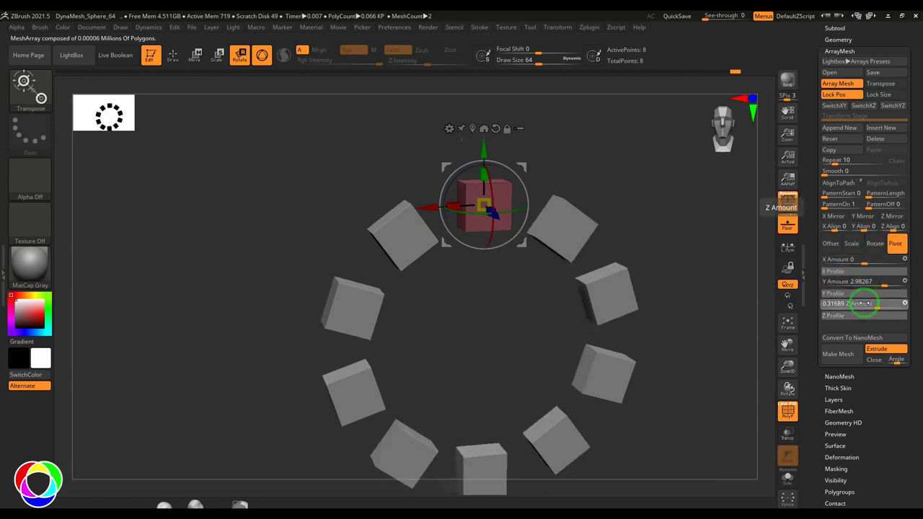
left_click(863, 281)
type("5")
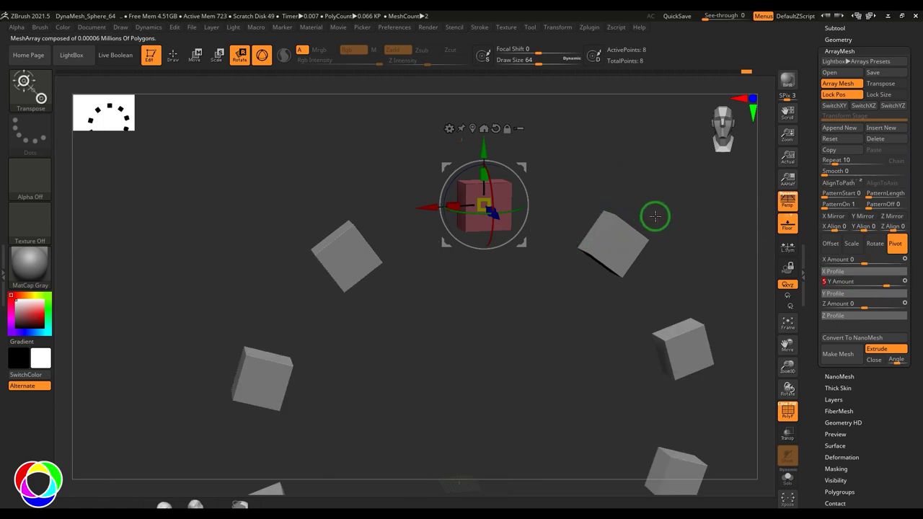
key("Return")
Scale down the source cube and turn the array's size lock back on.
left_click_drag(462, 201, 623, 201)
left_click(877, 94)
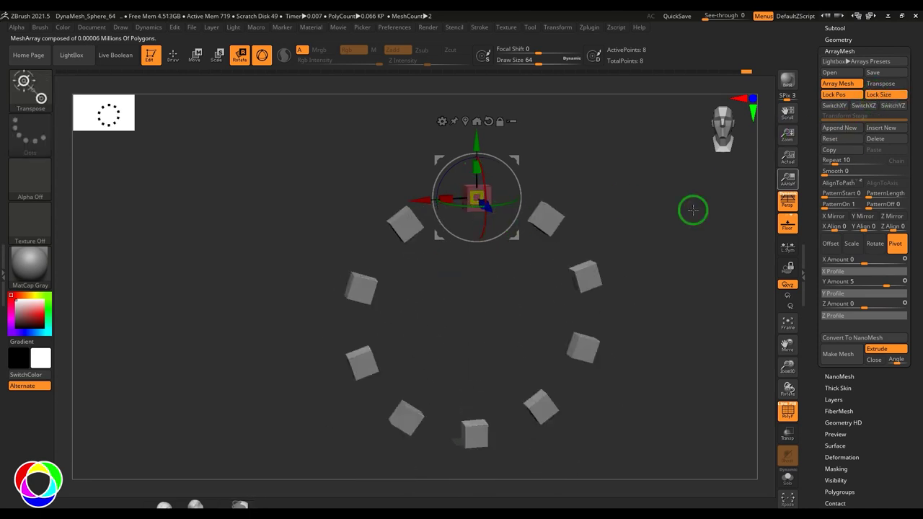
left_click_drag(478, 200, 482, 203)
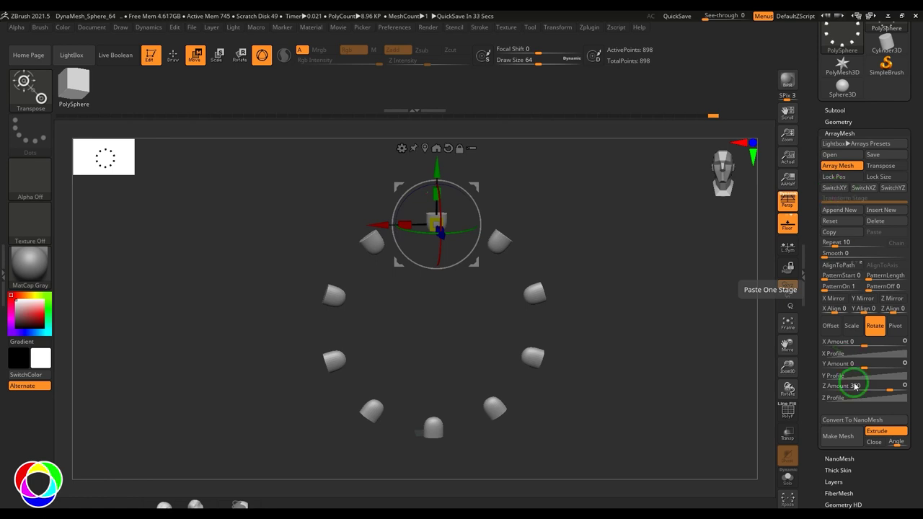
Try switching the array's X and Y modifiers, check the pivot and rotation amounts, and switch the axes back.
left_click(895, 326)
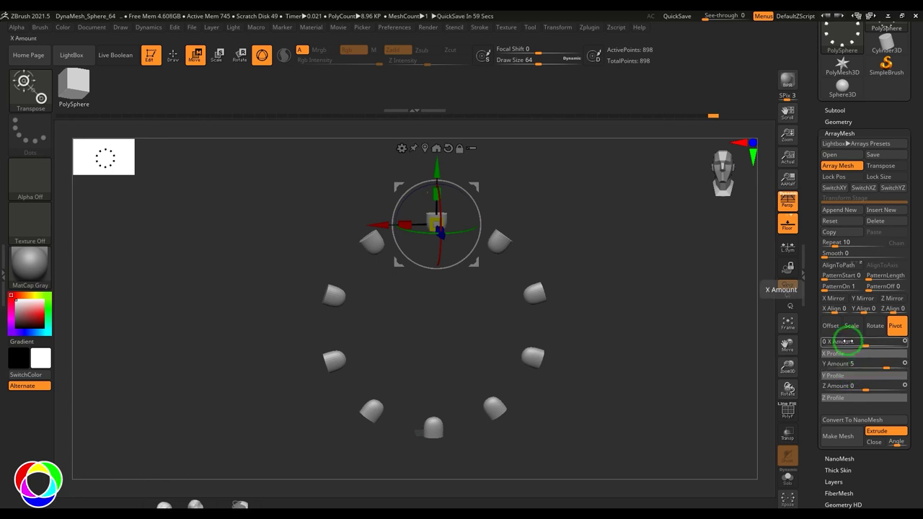
left_click(835, 187)
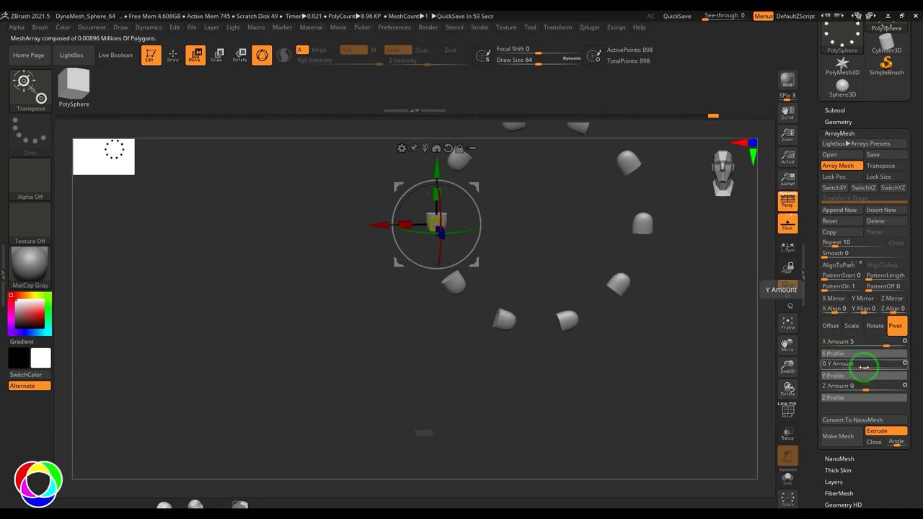
left_click(874, 326)
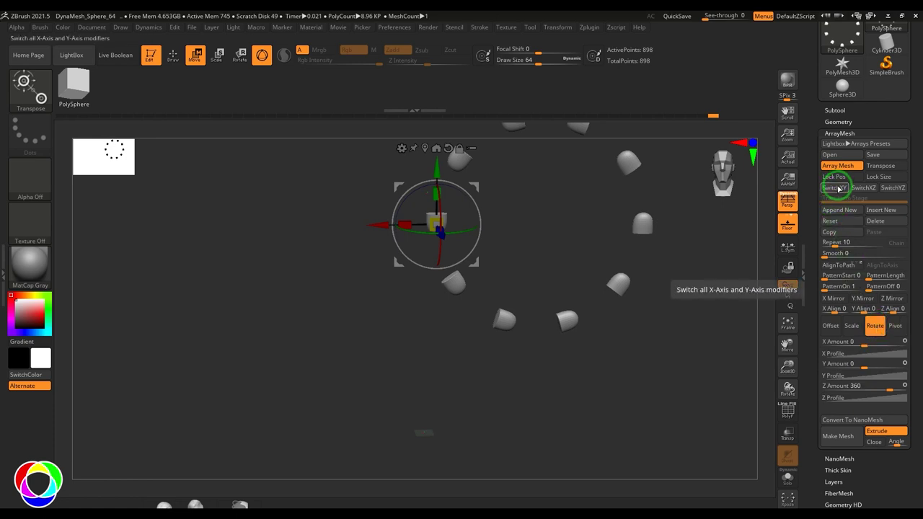
left_click(837, 188)
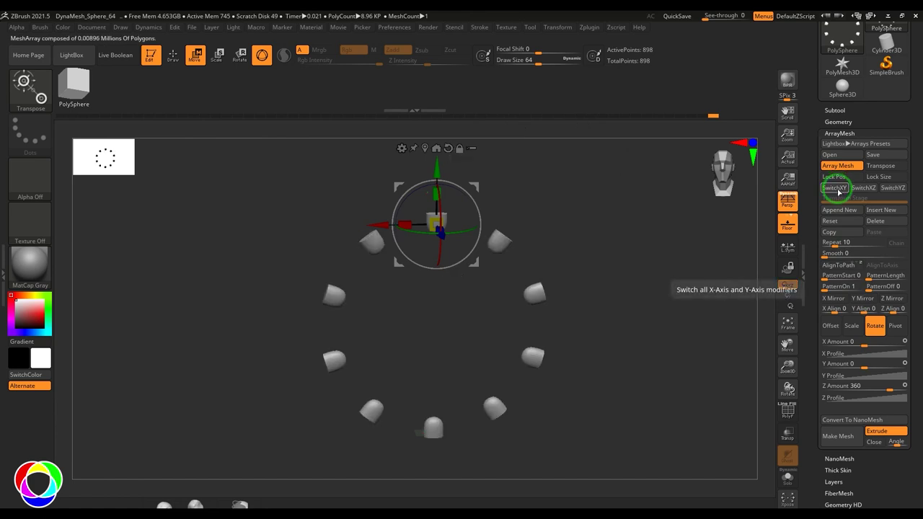
Try switching the array's X and Z modifiers and its Y and Z modifiers, restoring the axes after each switch.
left_click(872, 190)
left_click(871, 189)
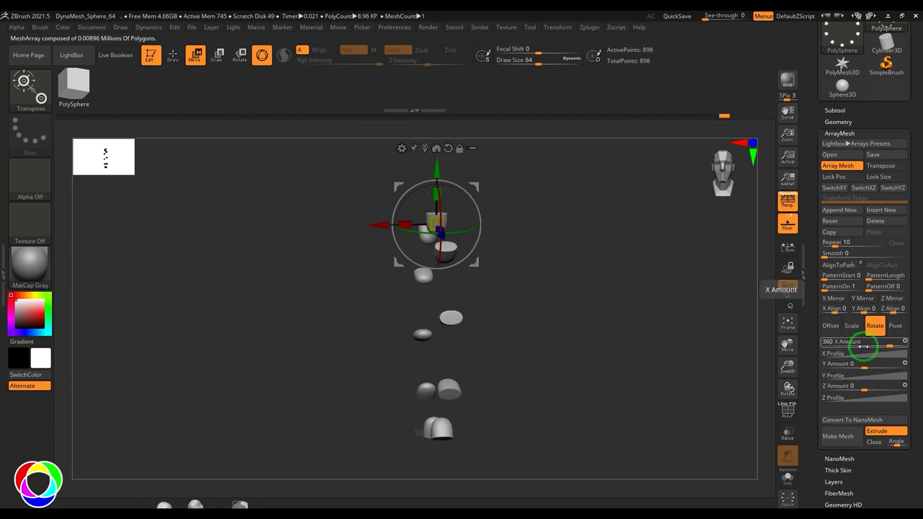
left_click(874, 189)
left_click(876, 190)
left_click(877, 190)
left_click(893, 189)
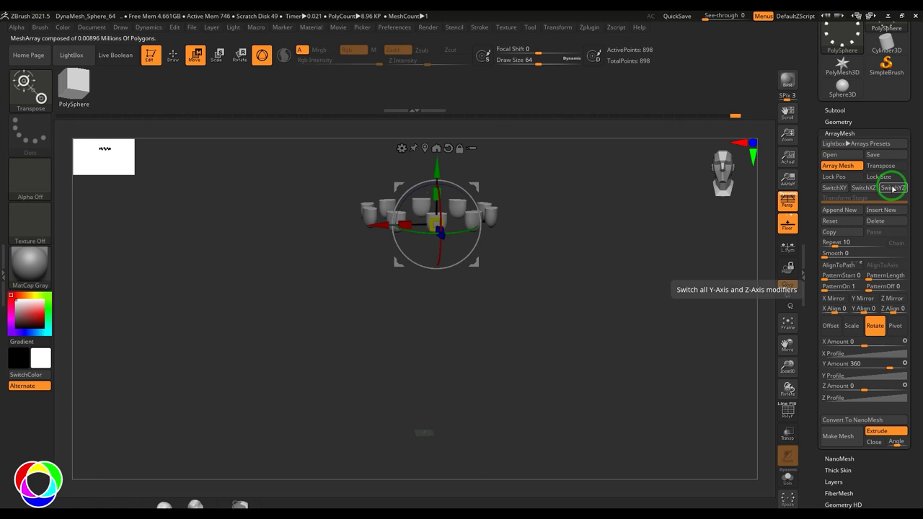
left_click(894, 189)
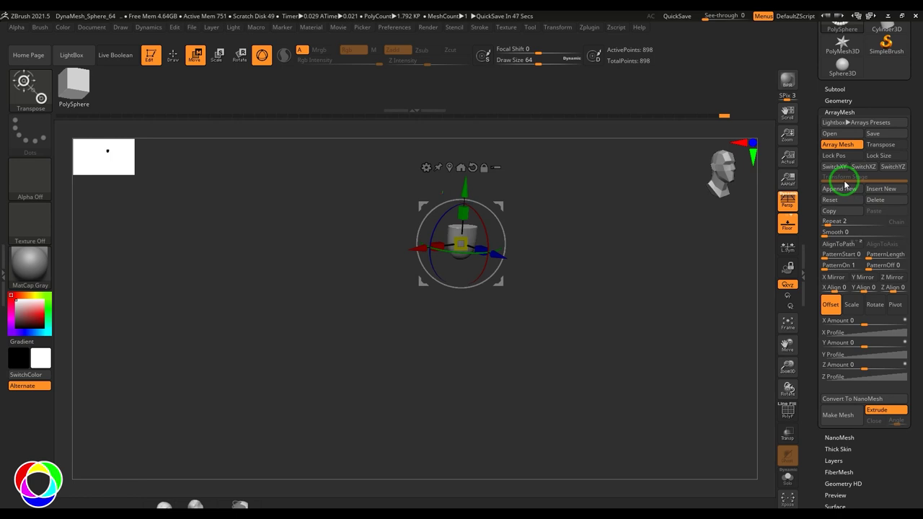
Set the new array's repeat count to 30 and its Z rotation amount to 360.
left_click(875, 304)
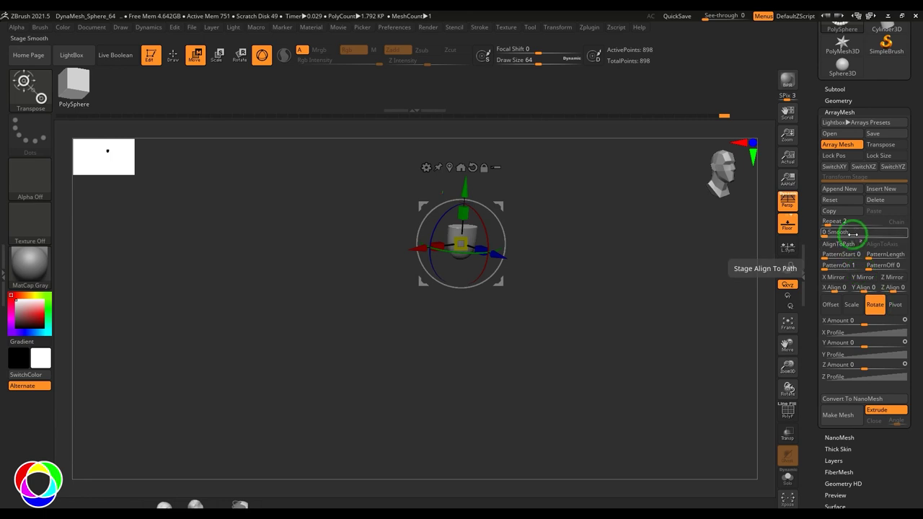
key("Return")
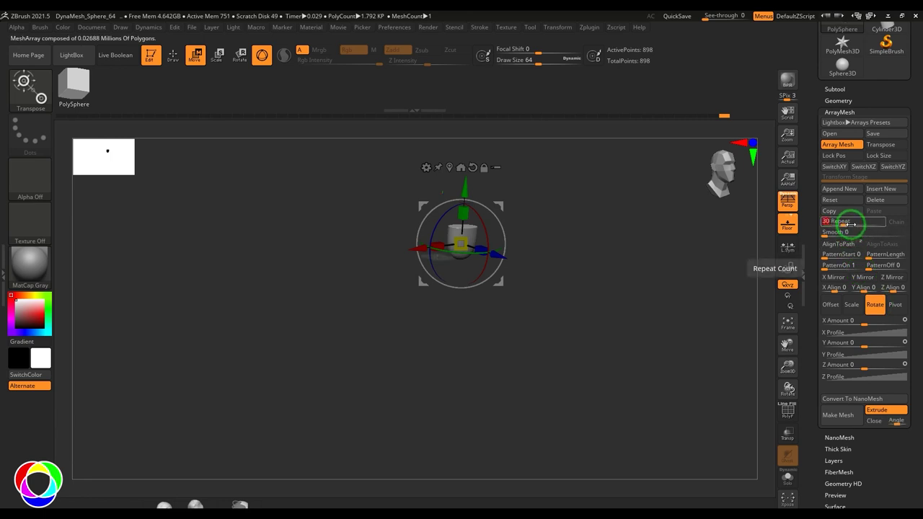
left_click(864, 367)
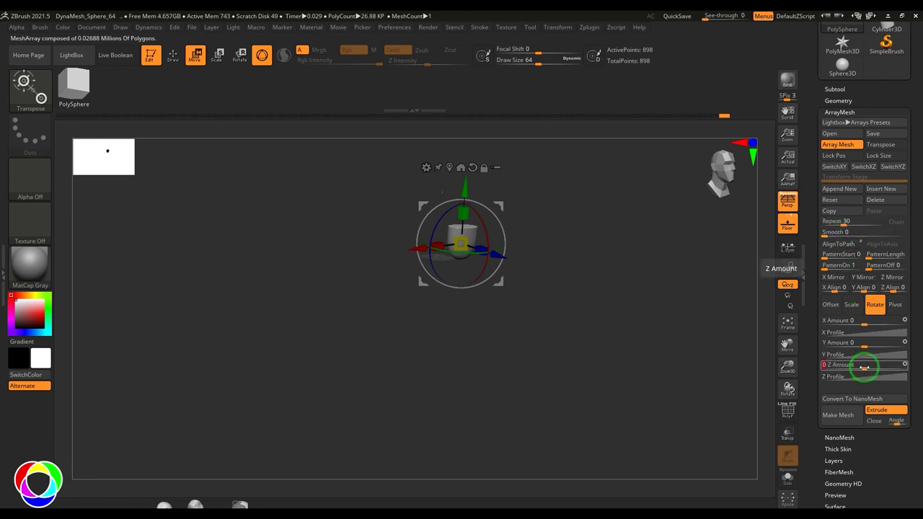
key("Return")
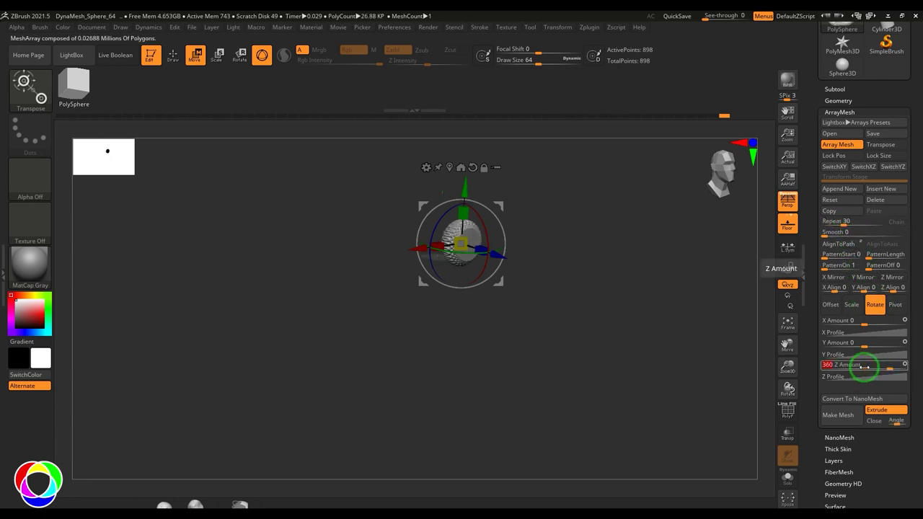
Set the Y pivot amount to 5 to form a ring from the 30 copies.
left_click(894, 304)
left_click(864, 342)
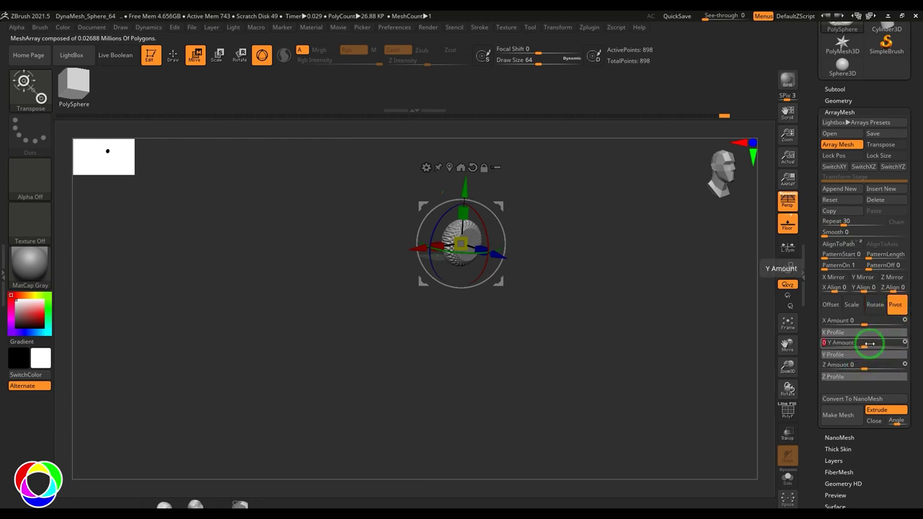
type("5")
key("Return")
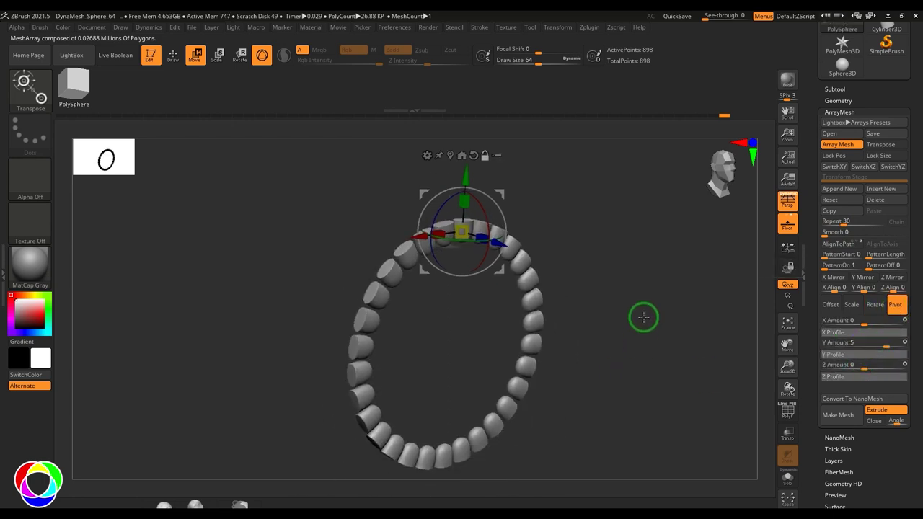
Append a second transform stage to the array and set its repeat count to 5.
left_click(840, 189)
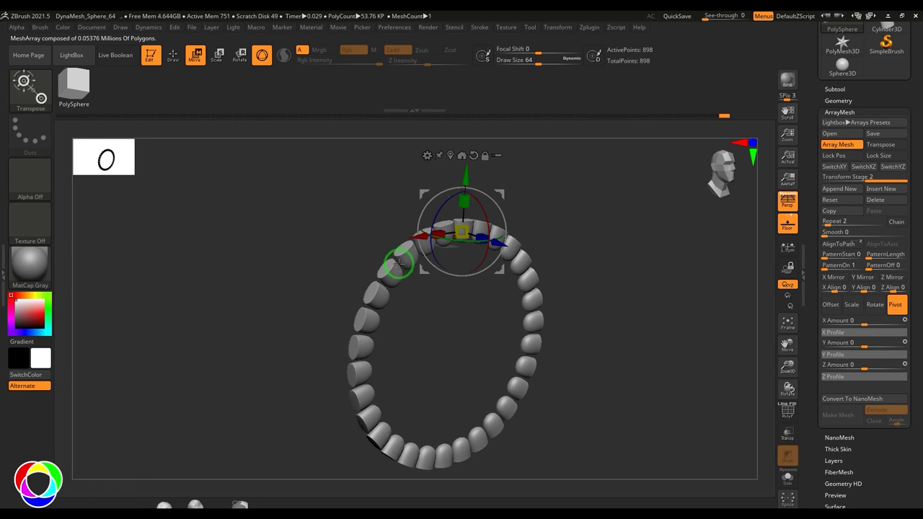
left_click(853, 179)
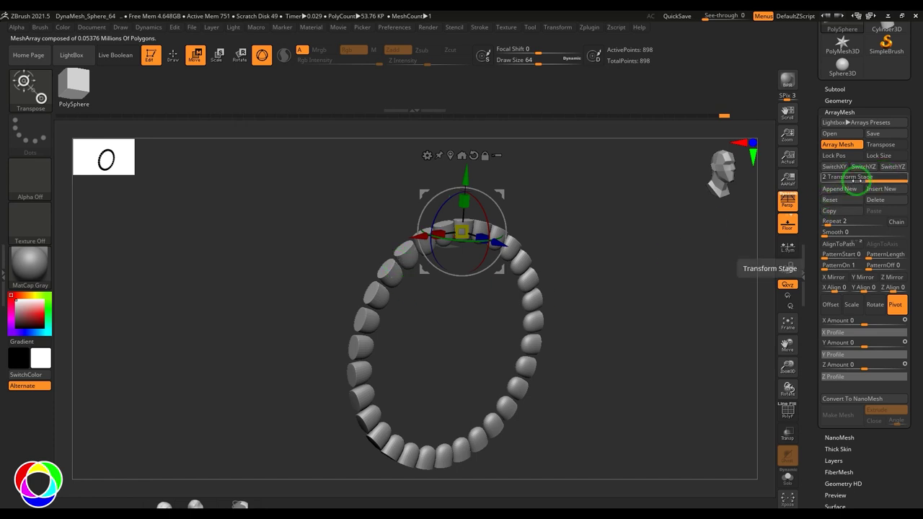
left_click(861, 226)
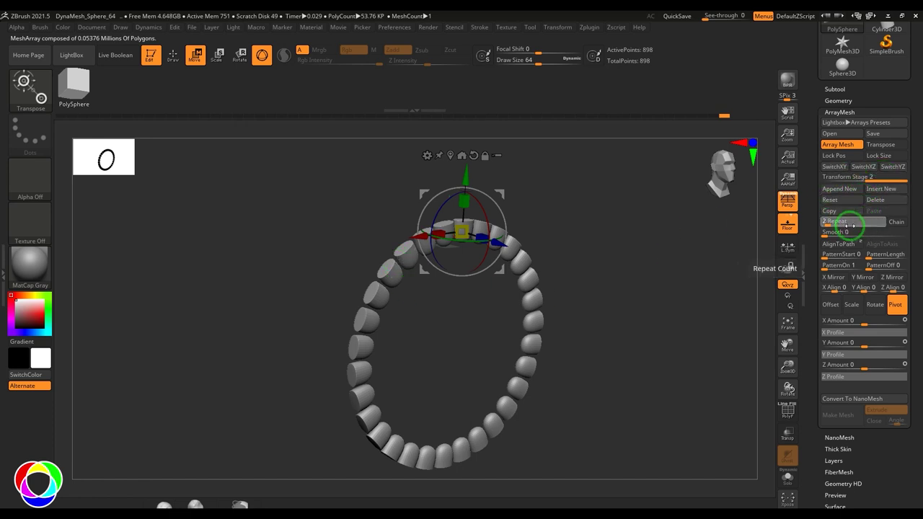
type("5")
key("Return")
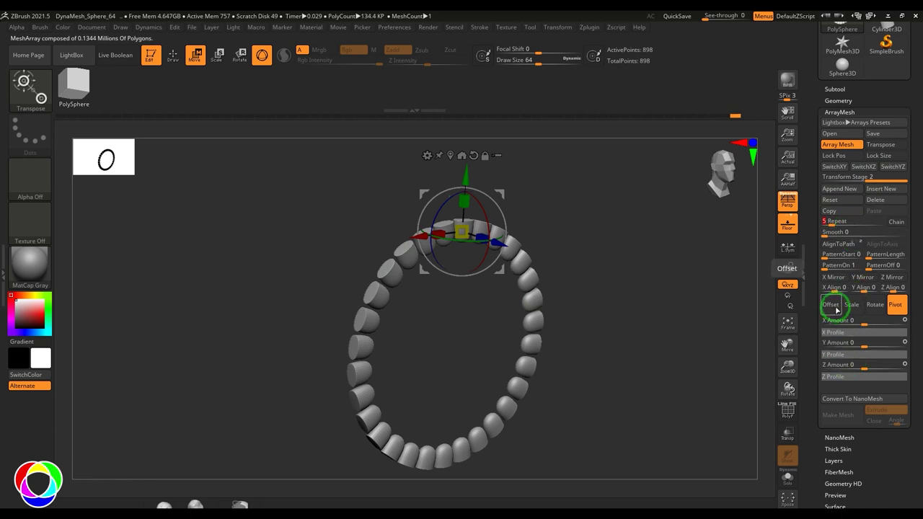
Set the second transform stage's Z offset amount to 5 so the ring repeats side by side.
left_click(831, 304)
left_click(866, 366)
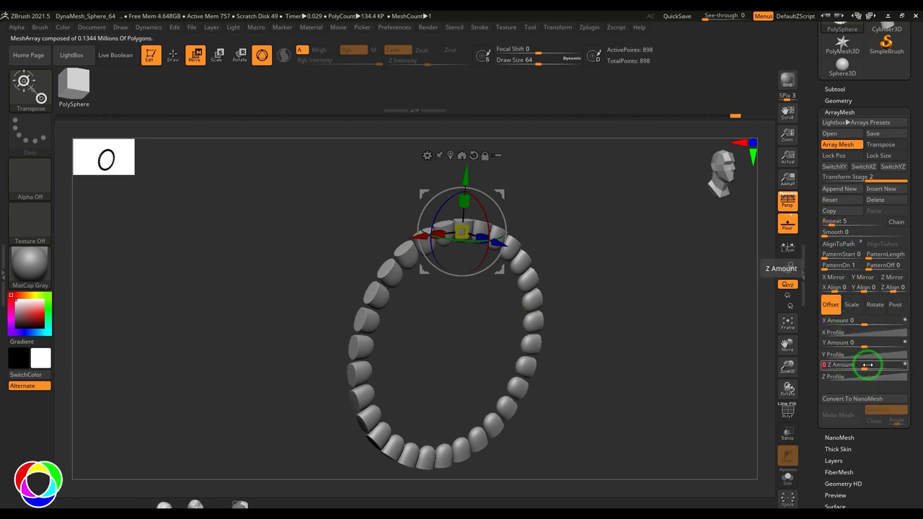
type("5")
key("Return")
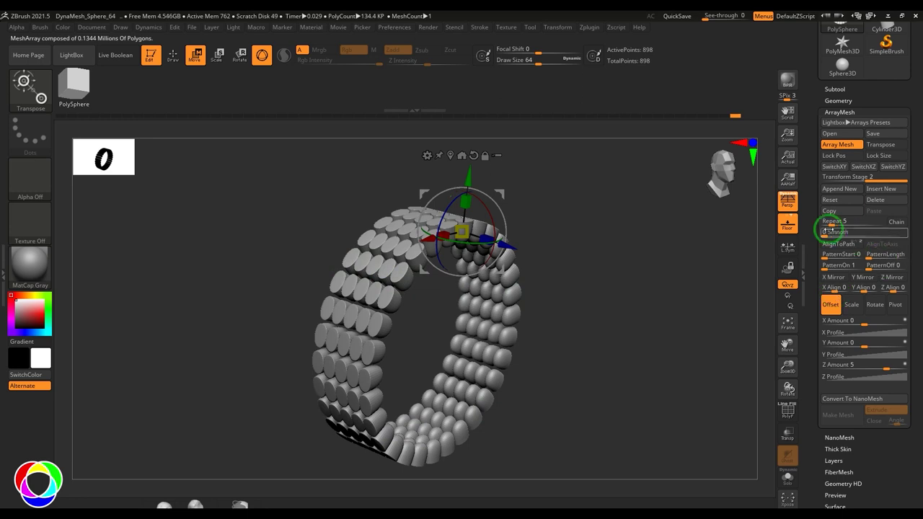
left_click(830, 222)
left_click(881, 368)
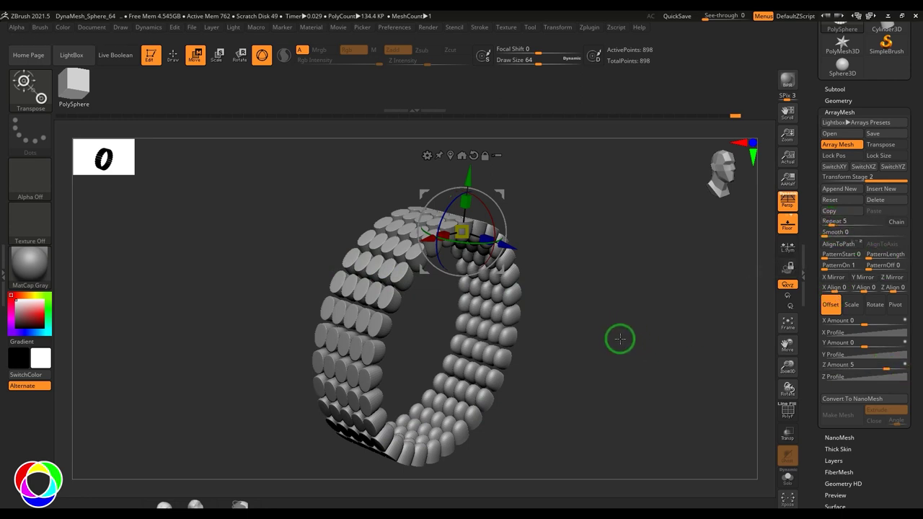
key("Return")
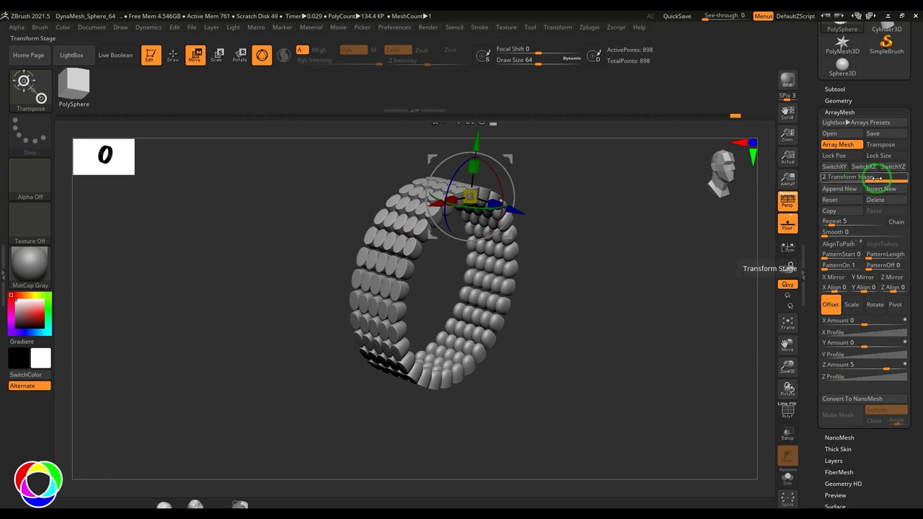
Append a third transform stage and set its Z offset amount to about -7.94 to create a second, separate ring band.
left_click(856, 192)
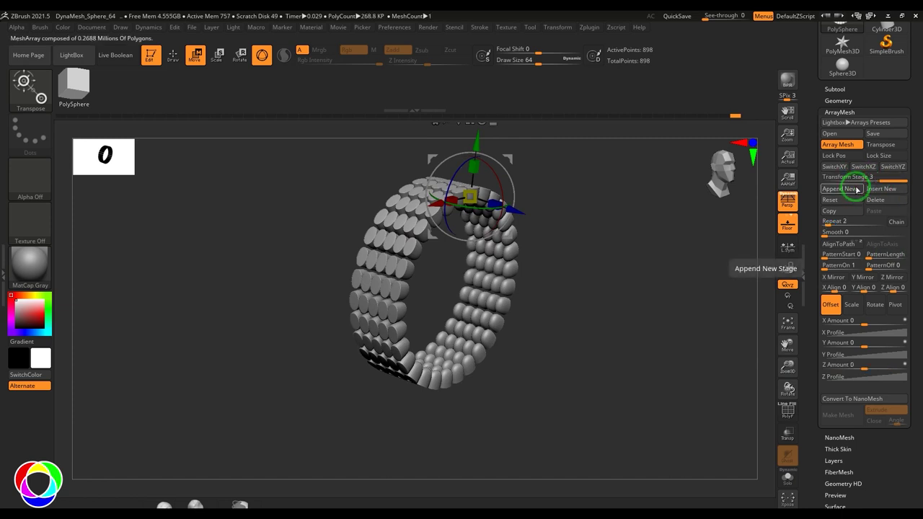
left_click(836, 223)
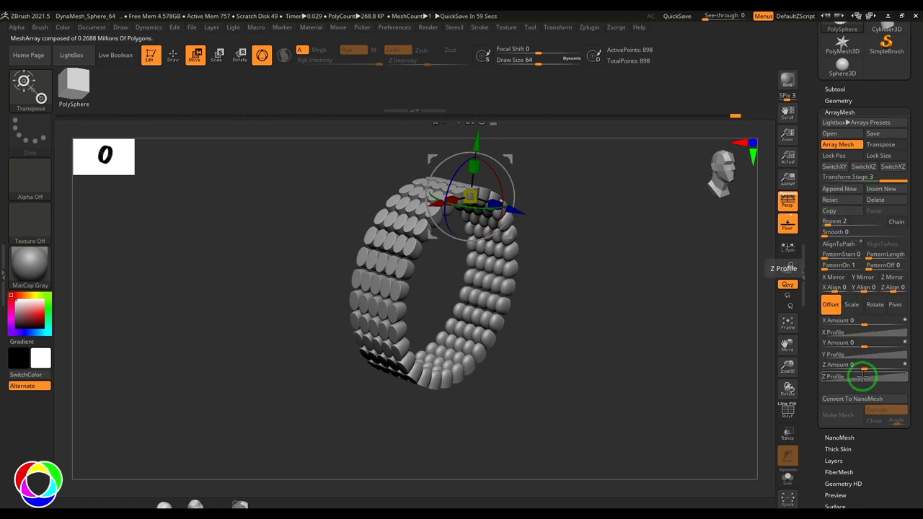
left_click_drag(863, 365, 837, 366)
left_click_drag(631, 209, 586, 279)
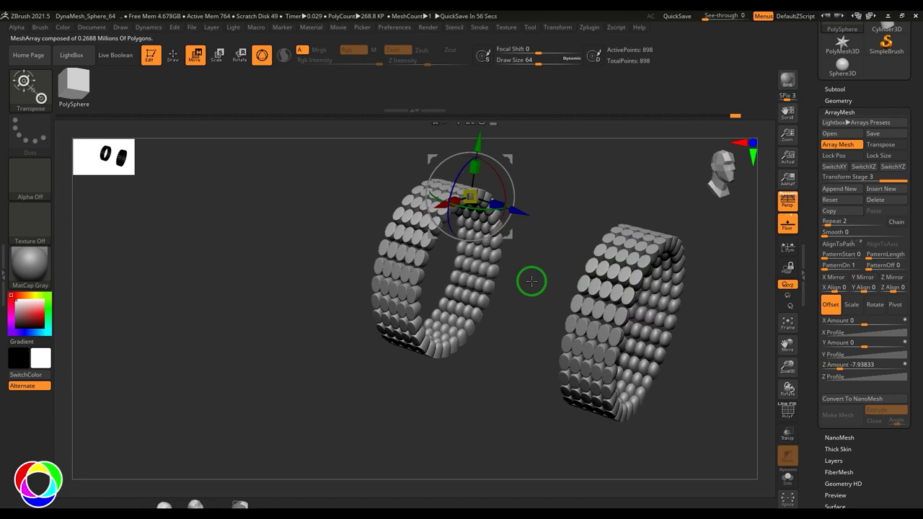
left_click_drag(444, 401, 402, 414, "alt")
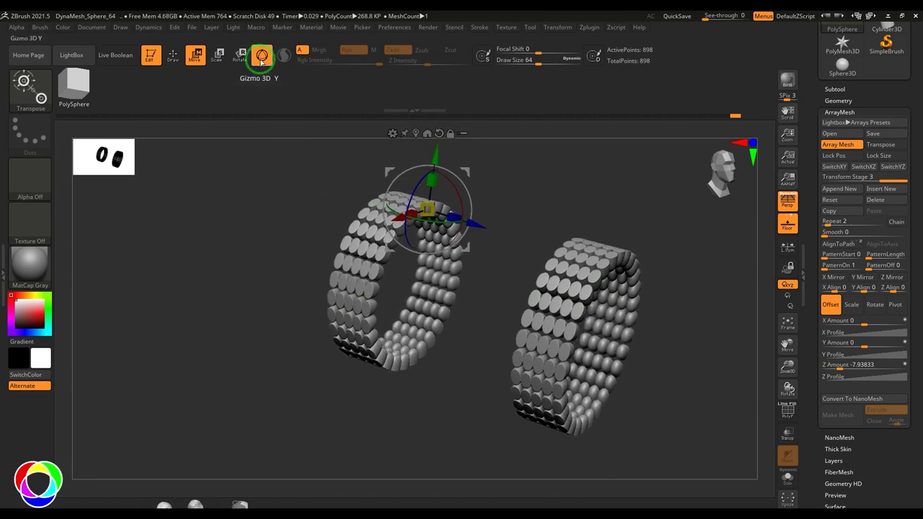
Try selecting an array stage with the ArrayMesh Transpose stage selector, and return to the Gizmo with Transpose off.
left_click(884, 144)
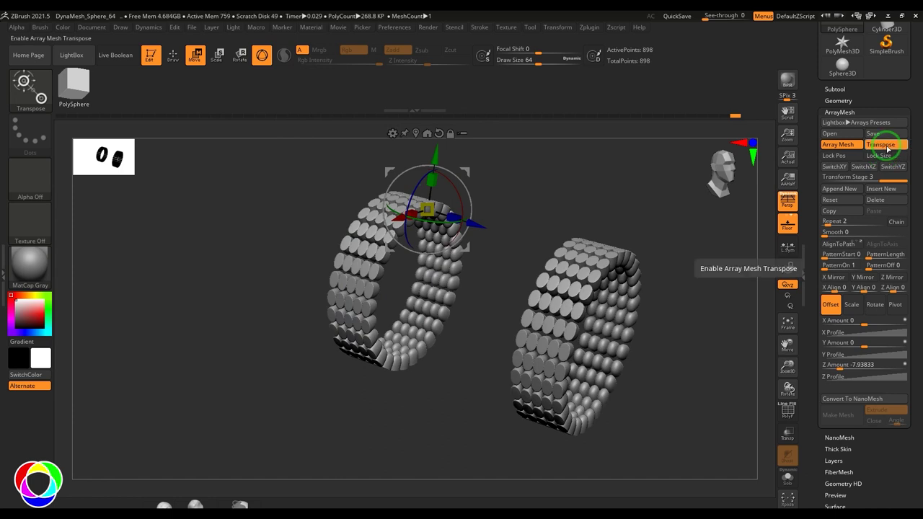
left_click(262, 57)
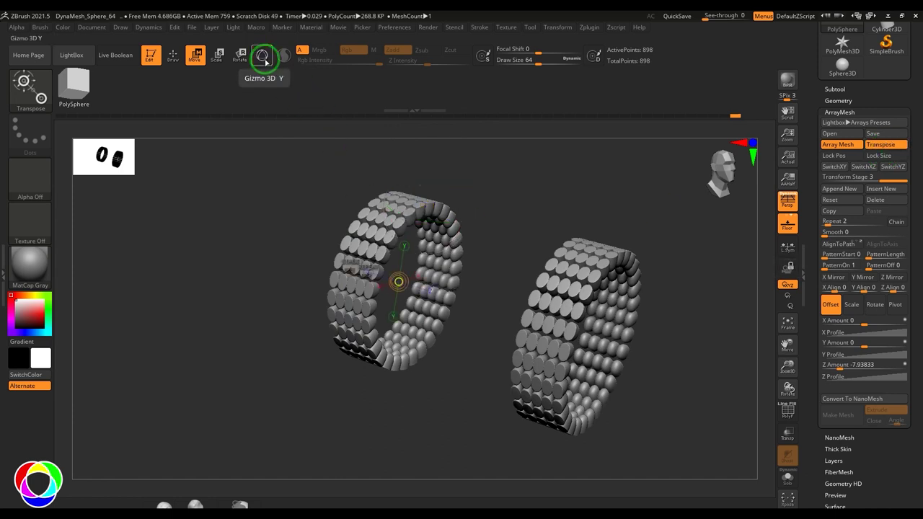
left_click_drag(491, 235, 509, 209)
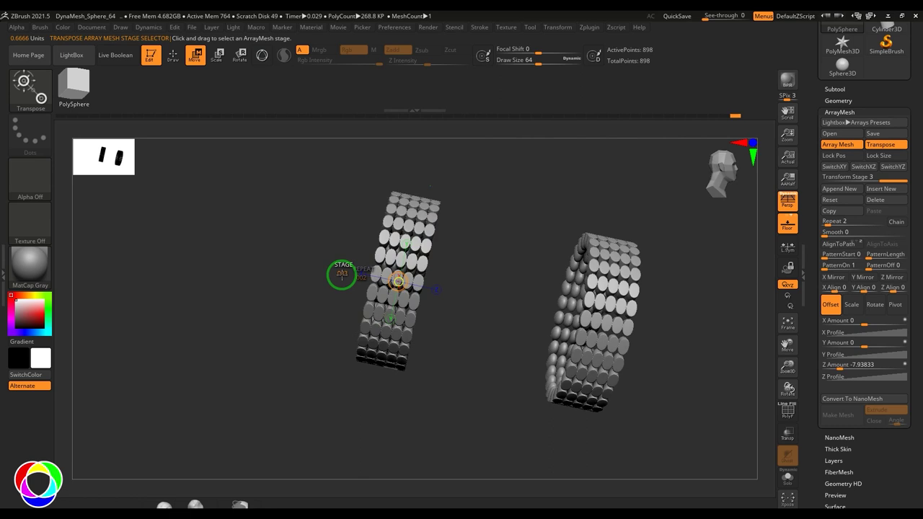
left_click_drag(342, 274, 326, 276)
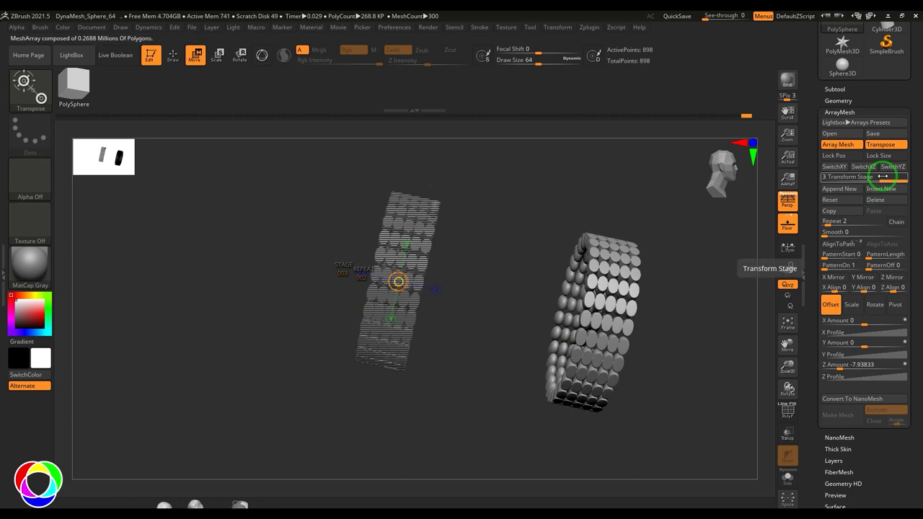
left_click(882, 144)
left_click(262, 55)
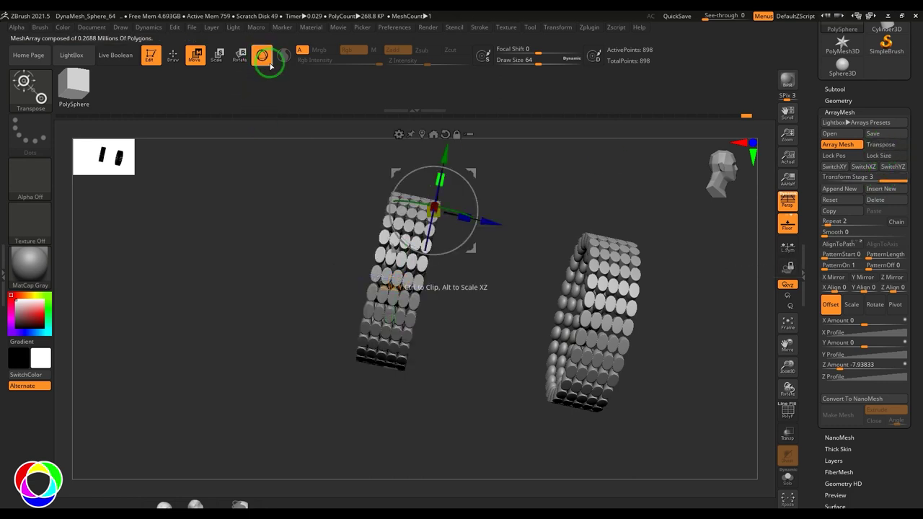
Cycle through the three transform stages and insert a new stage at the stage 2 position.
left_click_drag(518, 192, 533, 188)
left_click_drag(896, 181, 824, 181)
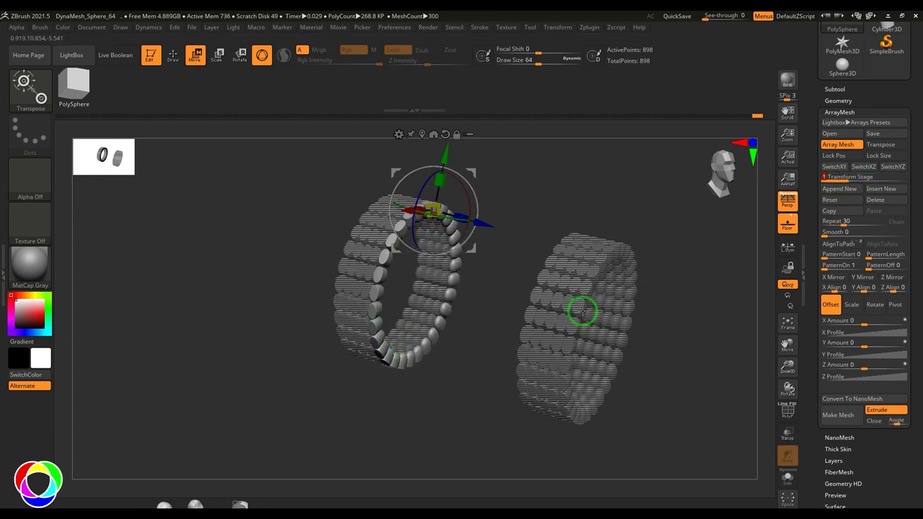
left_click_drag(837, 181, 855, 180)
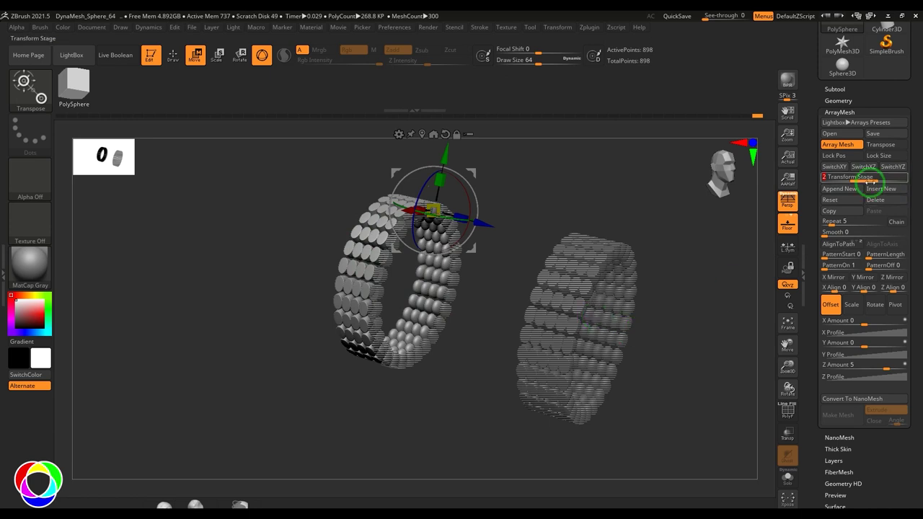
left_click_drag(871, 181, 894, 181)
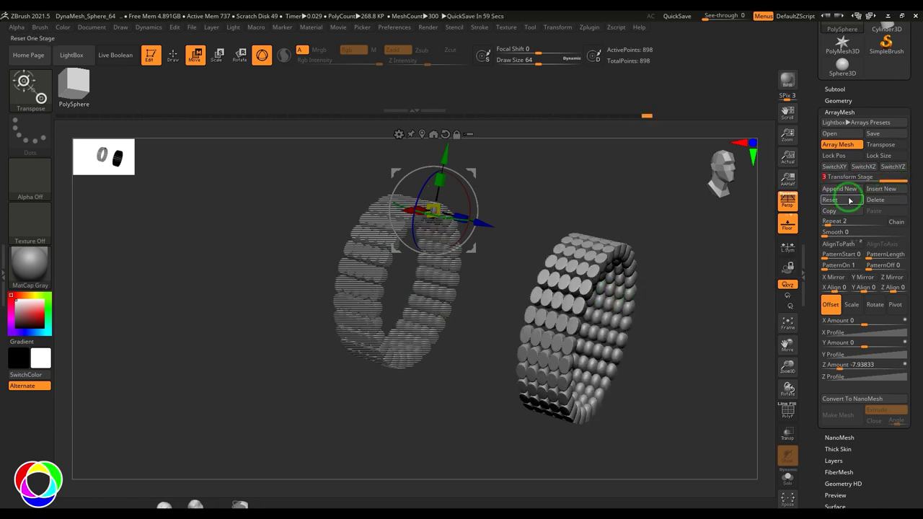
left_click_drag(886, 181, 863, 183)
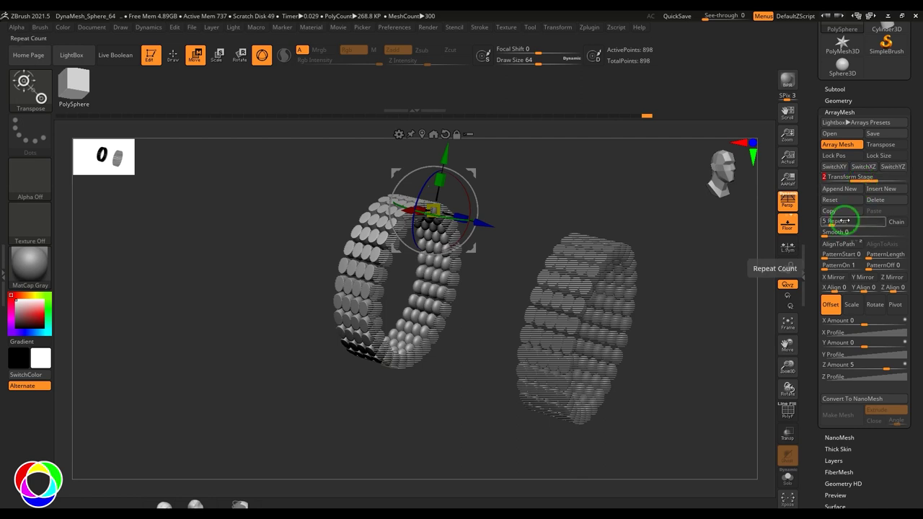
left_click(876, 189)
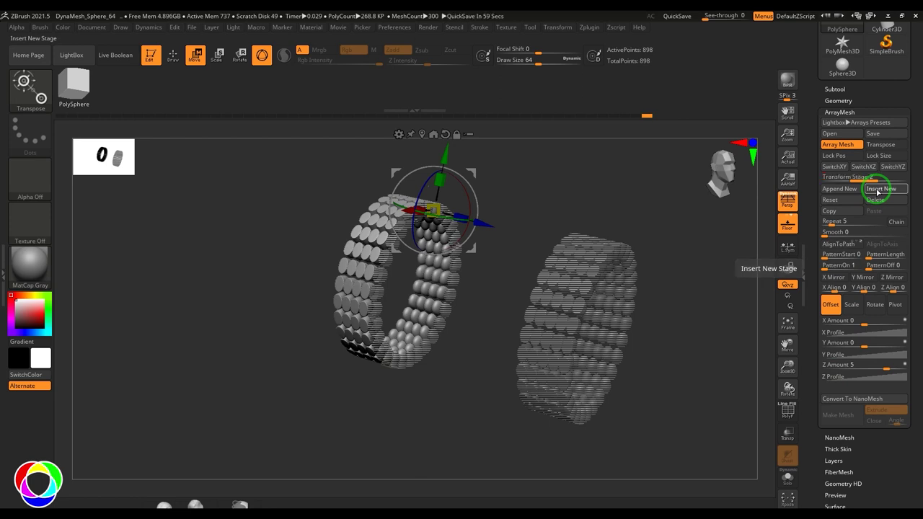
left_click(877, 189)
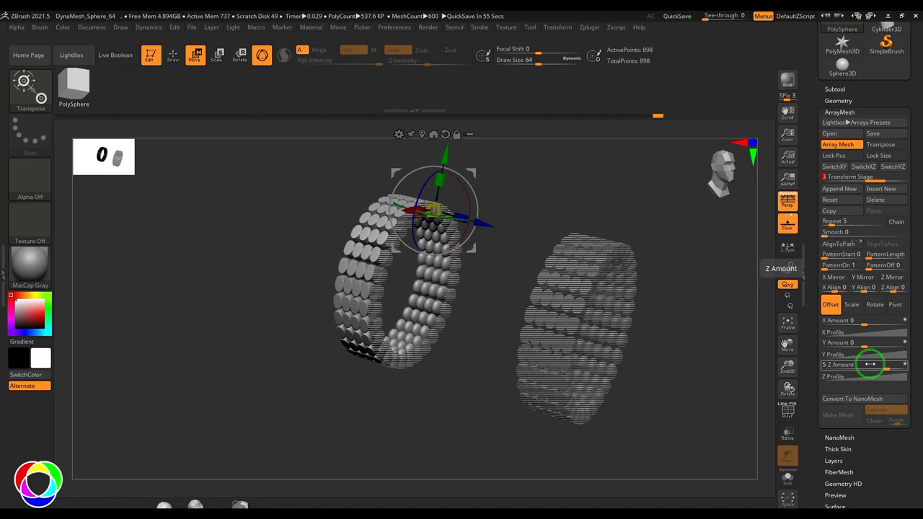
Select the inserted second transform stage and set its Z offset amount to 2.
left_click_drag(876, 180, 851, 185)
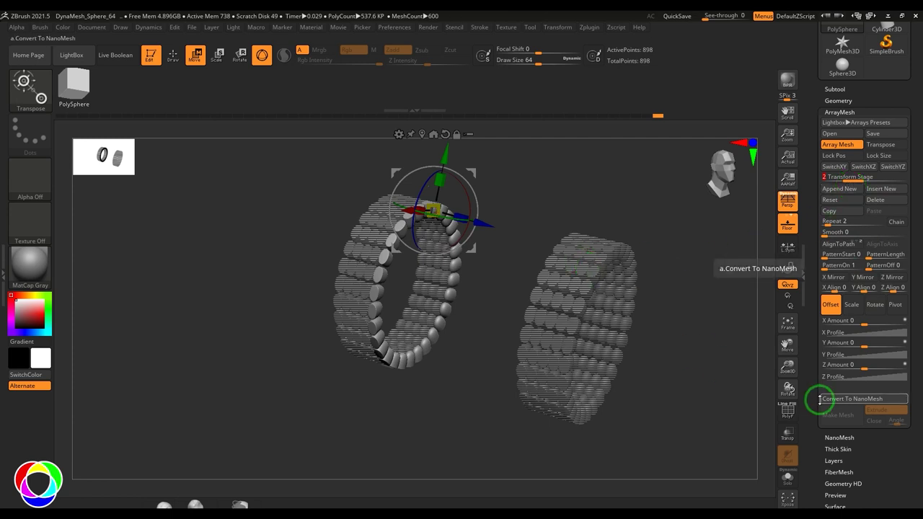
left_click(866, 367)
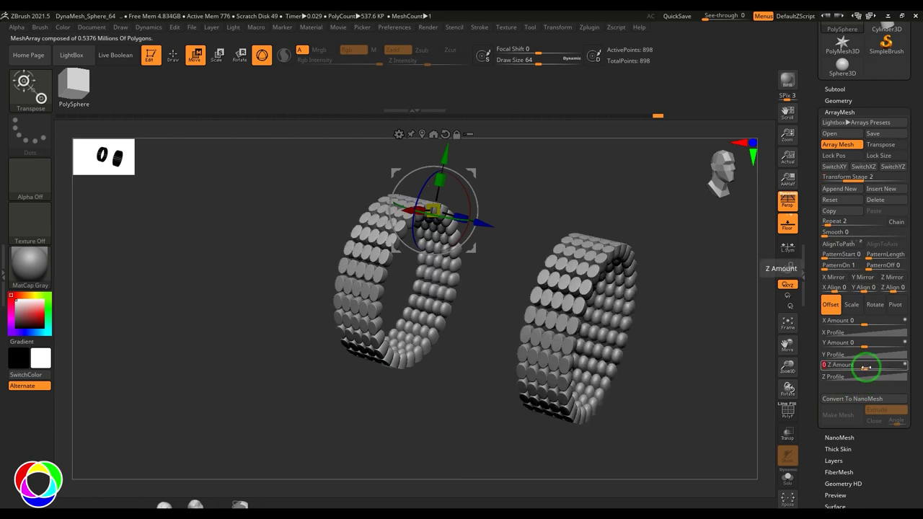
left_click_drag(866, 367, 867, 367)
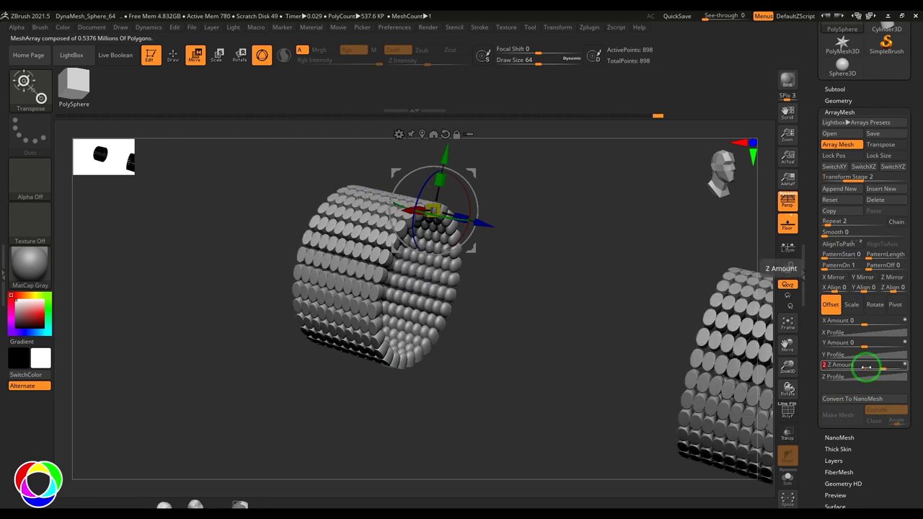
Set the second transform stage's X, Y and Z scale amounts to 0.8.
left_click(854, 305)
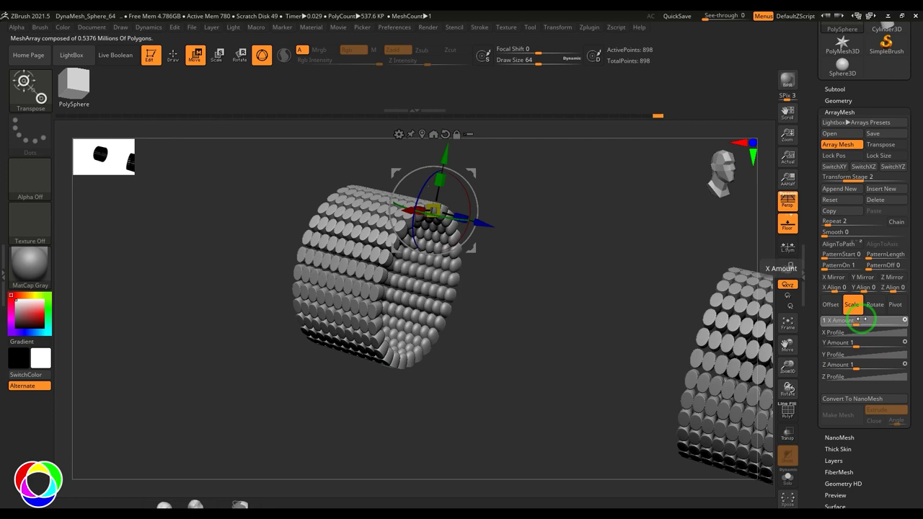
left_click_drag(861, 320, 865, 366)
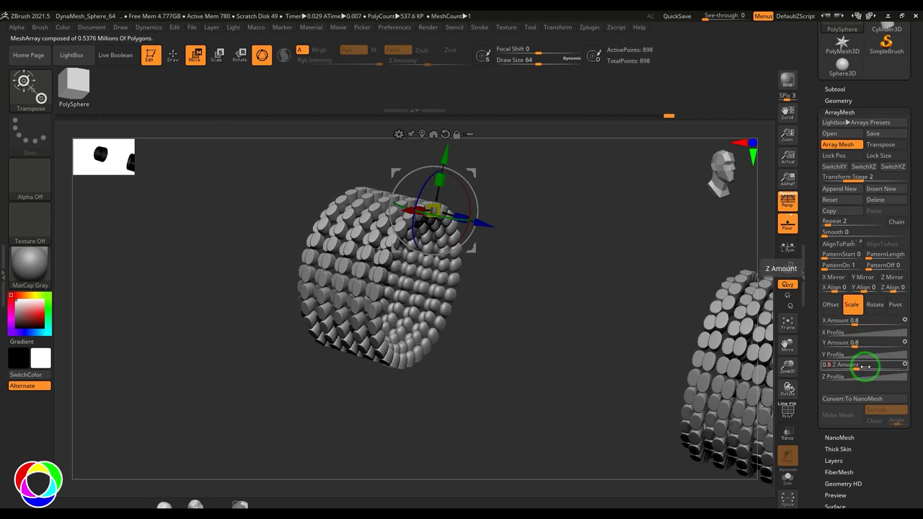
left_click_drag(548, 364, 419, 287)
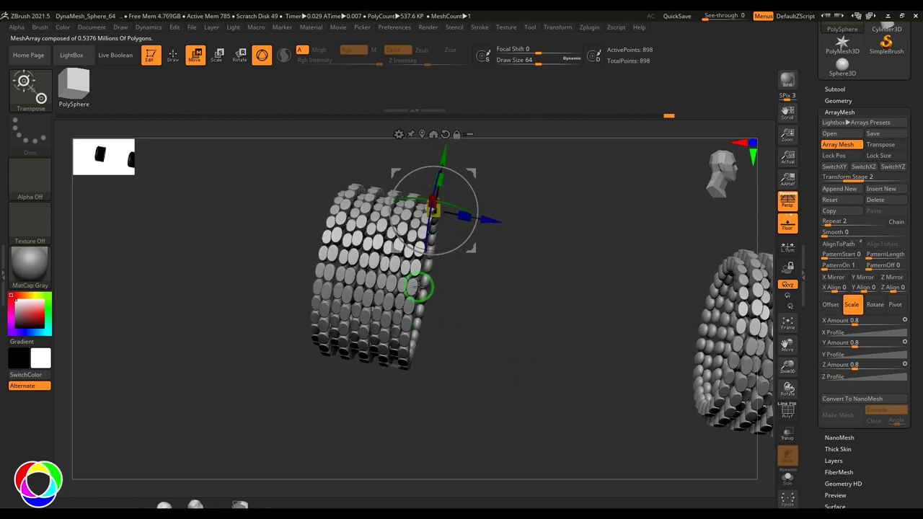
left_click_drag(515, 299, 511, 361)
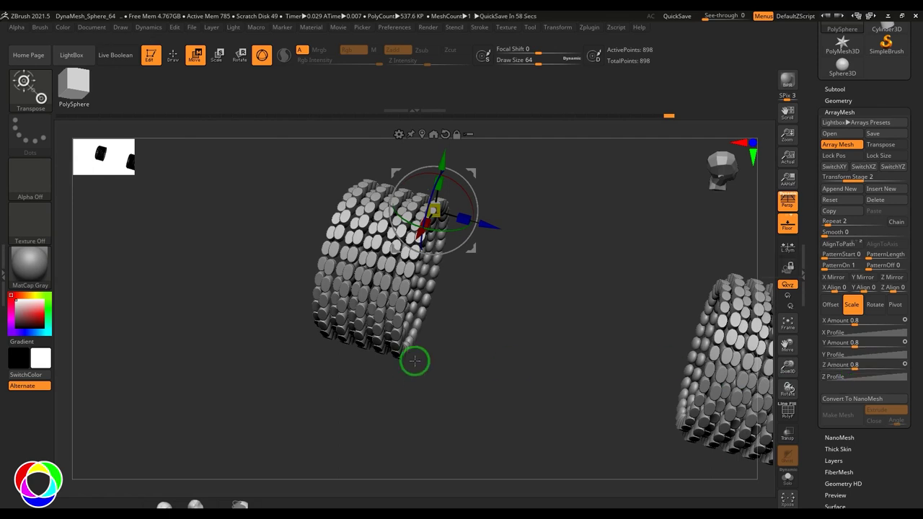
Delete the third transform stage, the one that repeats five times, from the ring array.
left_click(840, 188)
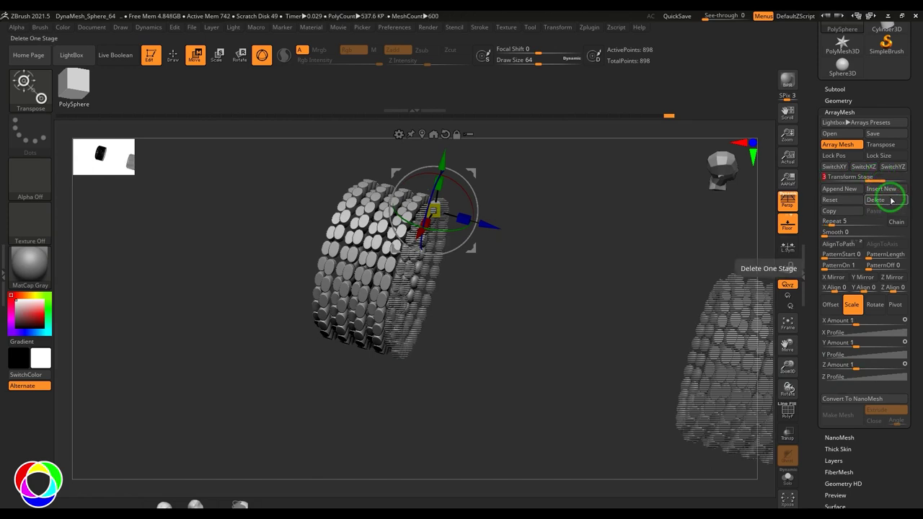
left_click(891, 200)
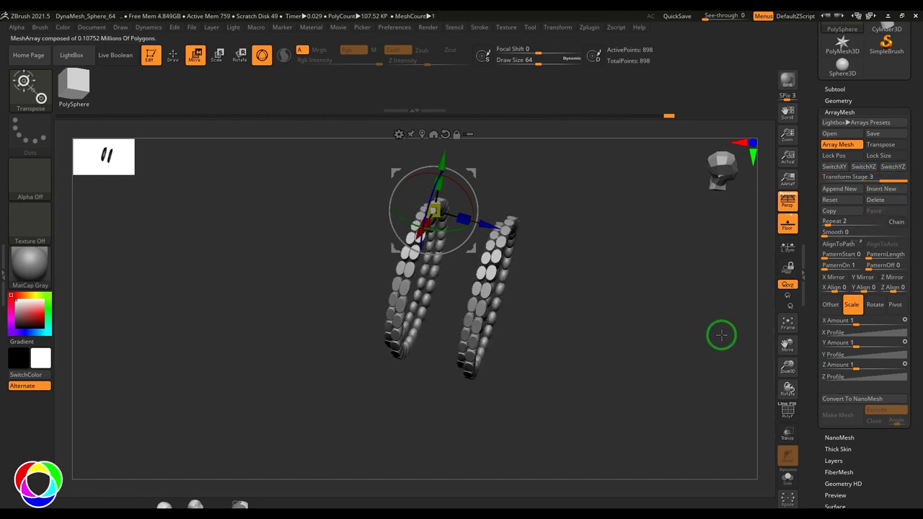
left_click_drag(680, 317, 614, 381, "alt")
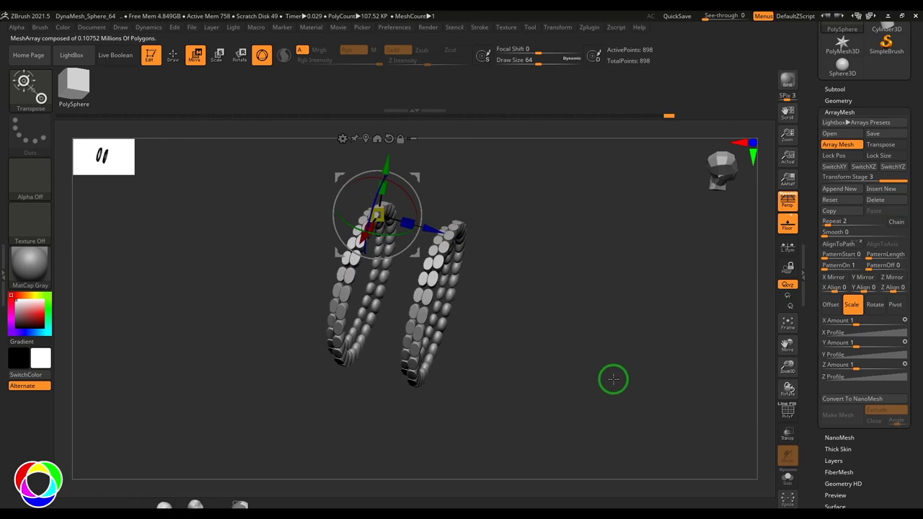
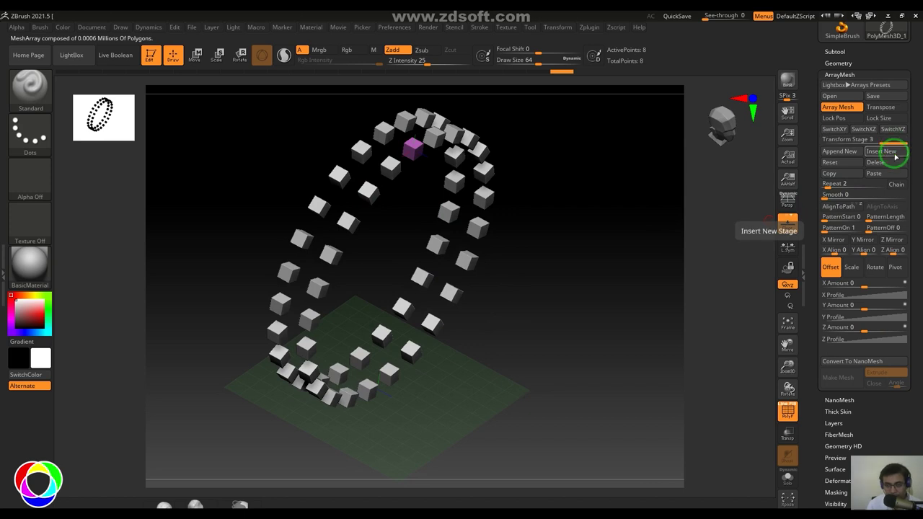
Paste the copied stage settings into the cube array's third transform stage and compare it with the second stage.
left_click(891, 176)
left_click_drag(659, 295, 423, 248)
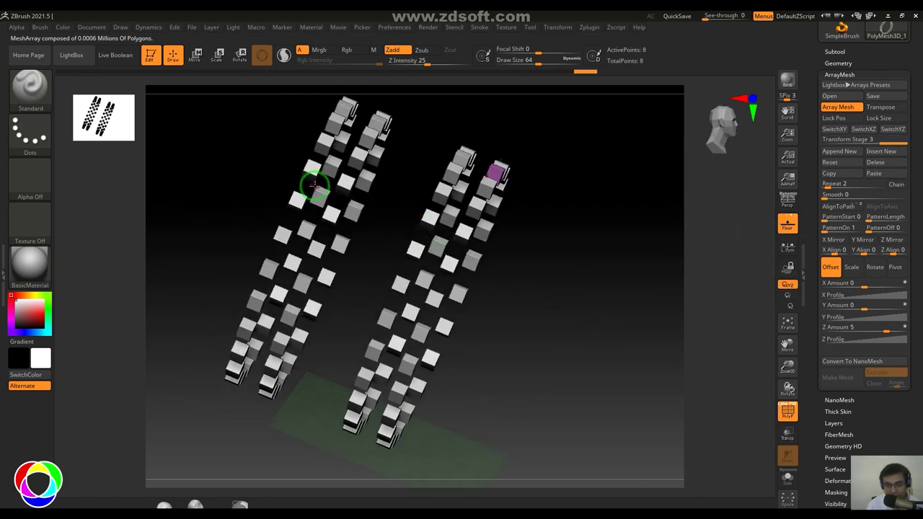
left_click_drag(890, 140, 588, 242)
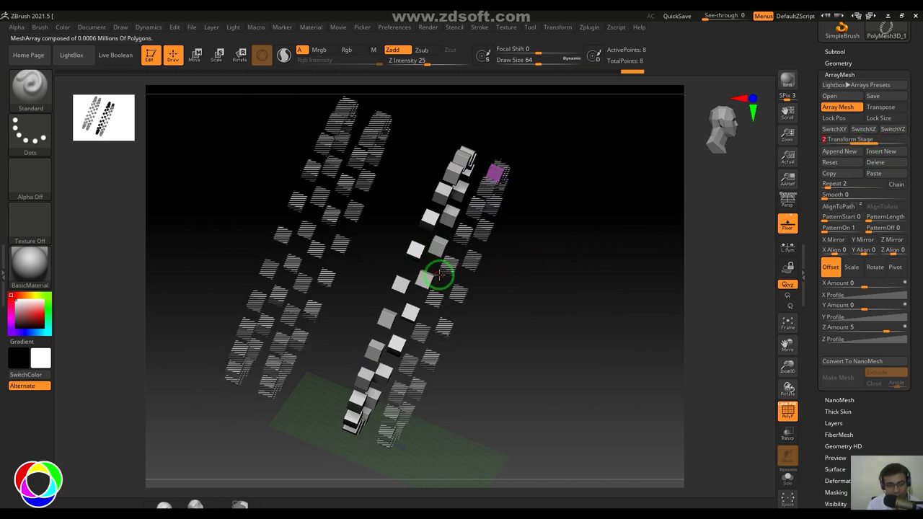
left_click(893, 140)
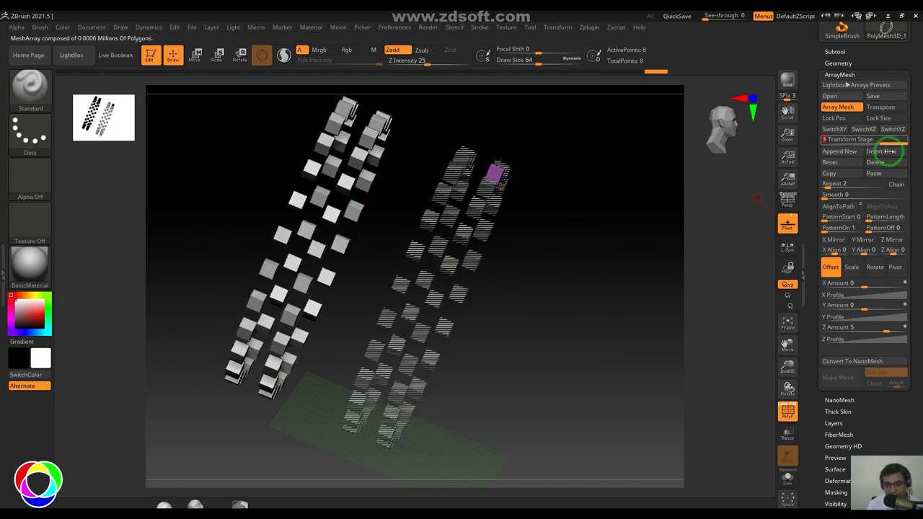
left_click_drag(608, 370, 593, 374)
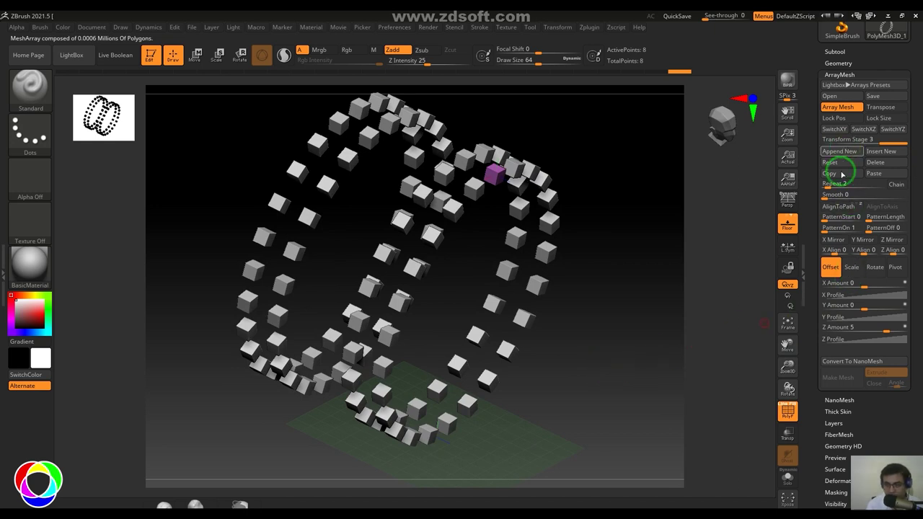
Delete the third transform stage from the cube array.
left_click(891, 167)
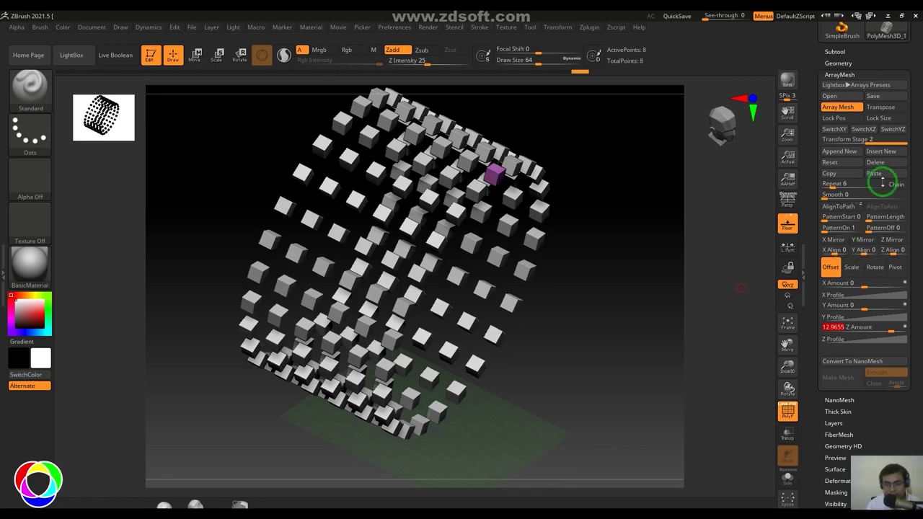
Try a repeat count of 2 on the cube array's second transform stage and restore it to 6.
left_click(848, 183)
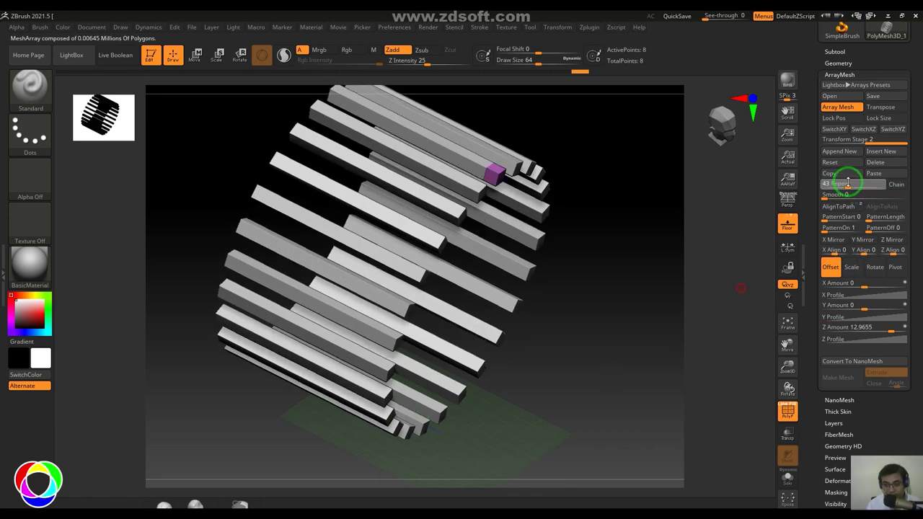
type("2")
key("Return")
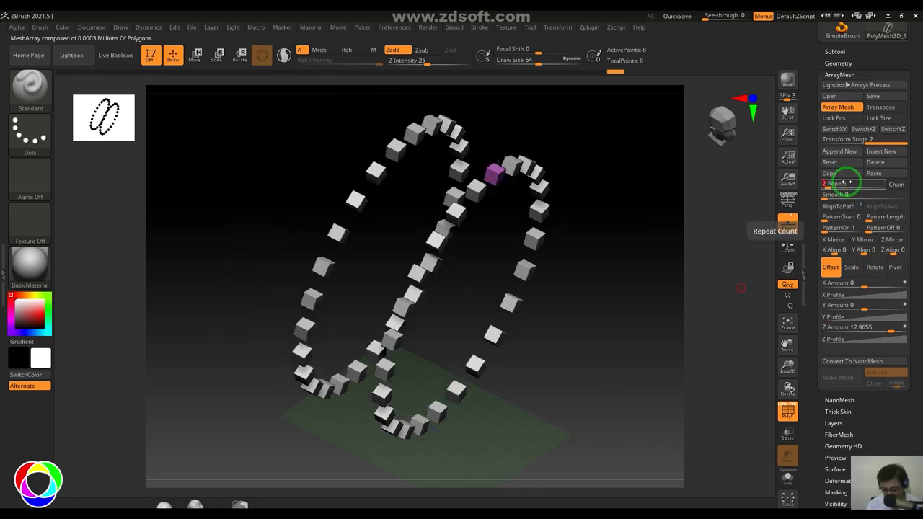
key("BackSpace")
type("6")
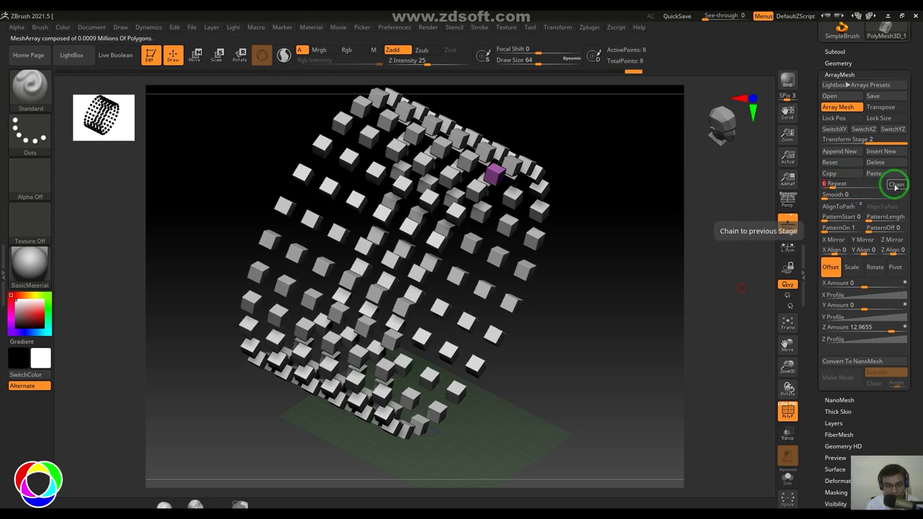
Chain the second transform stage to the previous one, comparing the cube array with chaining off and on.
left_click(896, 185)
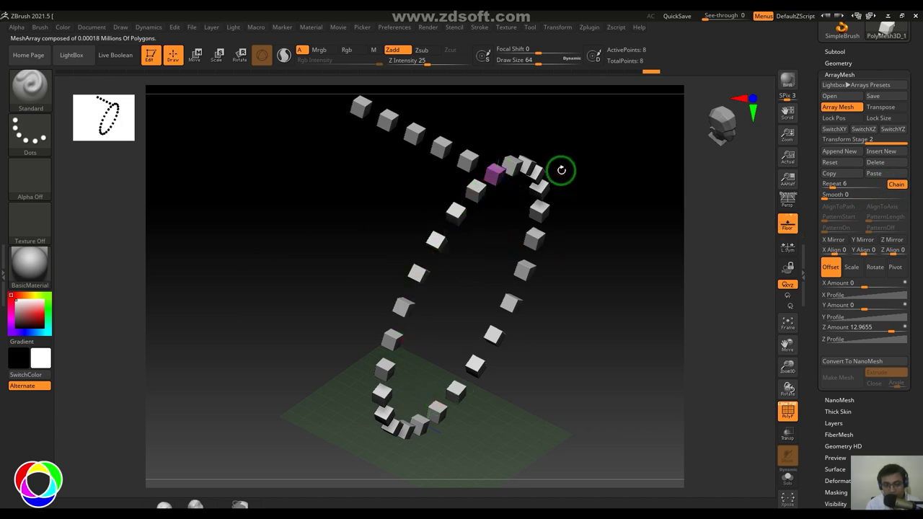
left_click(883, 141)
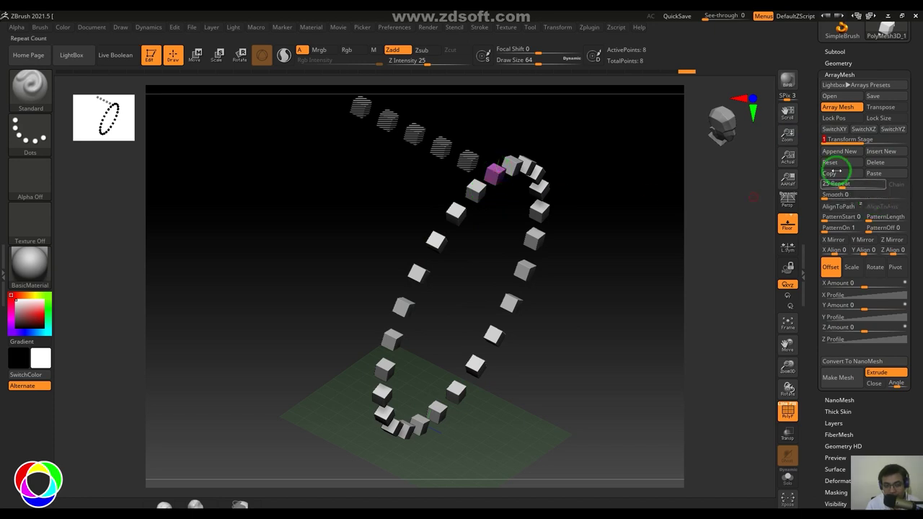
left_click(894, 142)
left_click(896, 185)
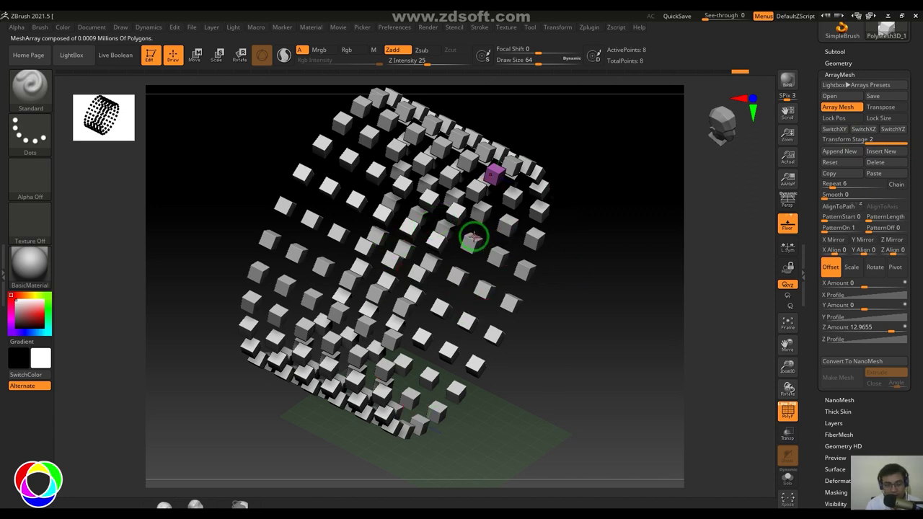
left_click(897, 185)
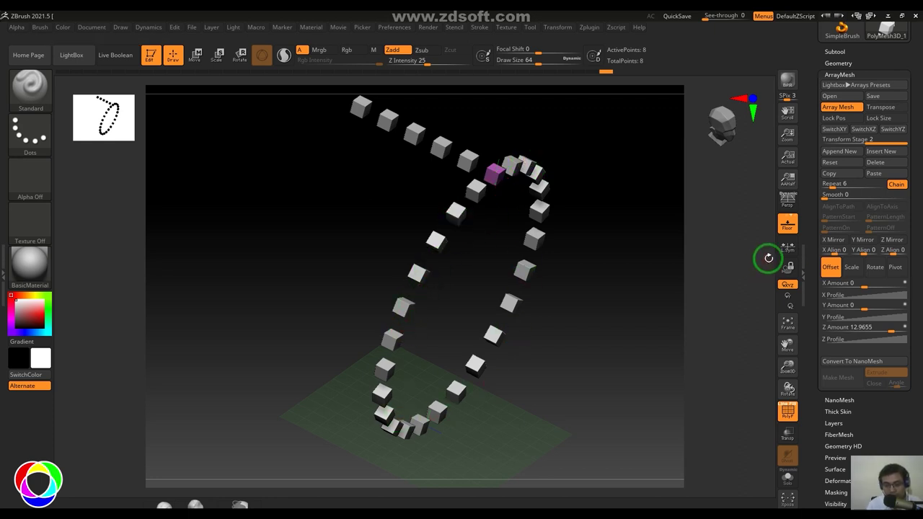
Try a Smooth value of 100 on the chained transform stage, inspect the cube array, and lower the value again.
left_click_drag(829, 195, 907, 202)
left_click_drag(576, 314, 627, 311)
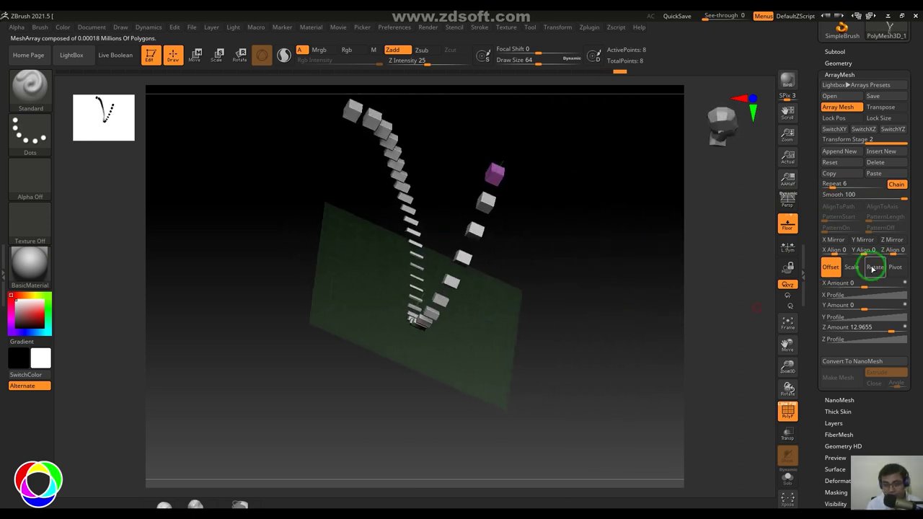
left_click_drag(898, 196, 834, 200)
left_click_drag(649, 266, 599, 274)
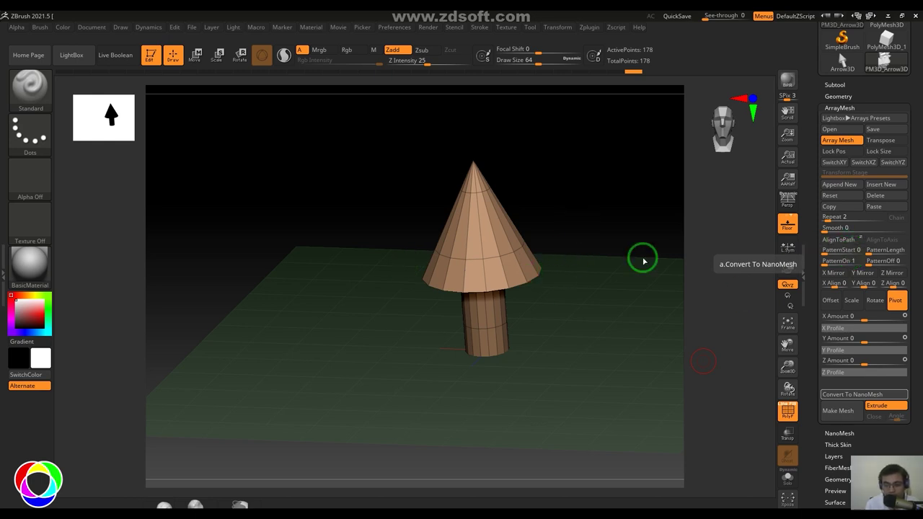
Set the arrow array's repeat count to 50 and its Z rotation amount to 360.
left_click(842, 218)
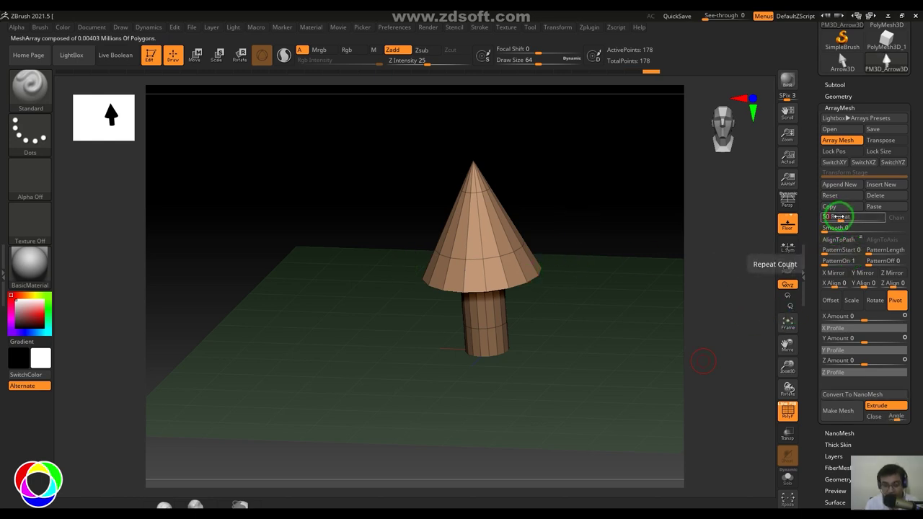
type("50 Repeat")
key("Return")
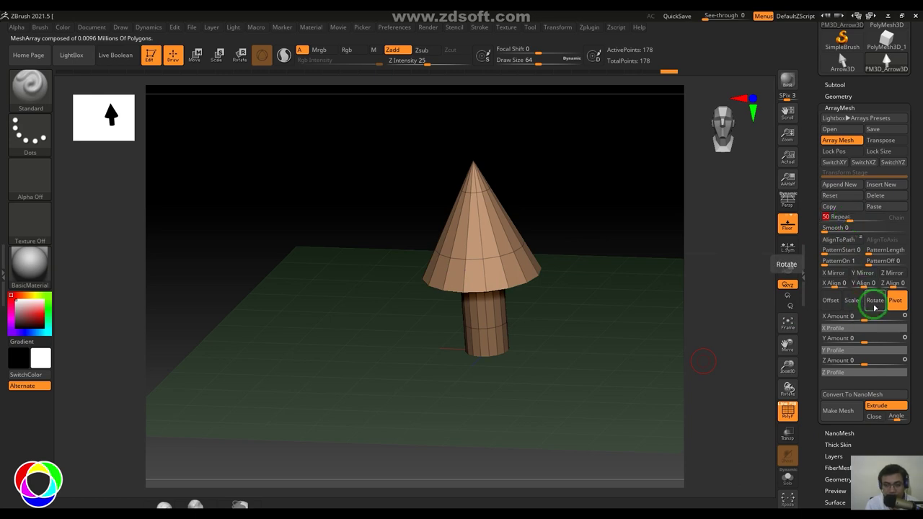
left_click(875, 300)
left_click(856, 360)
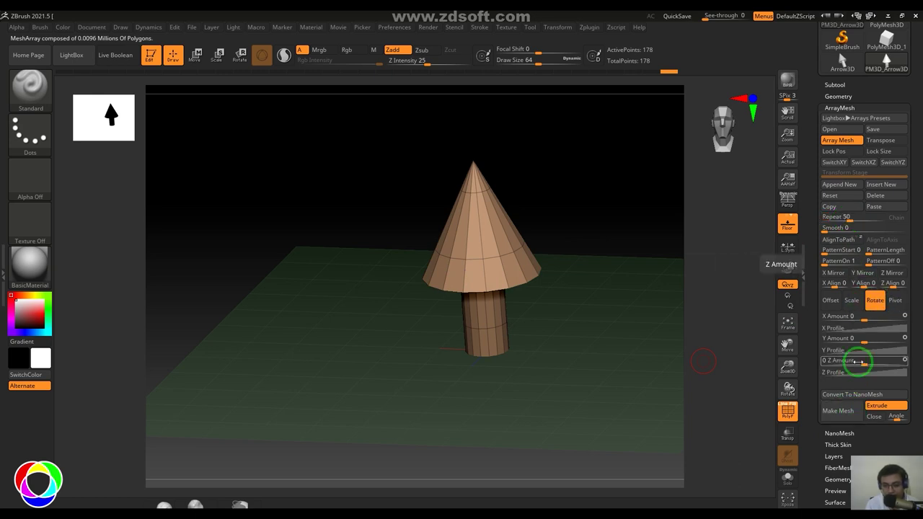
type("360")
key("Return")
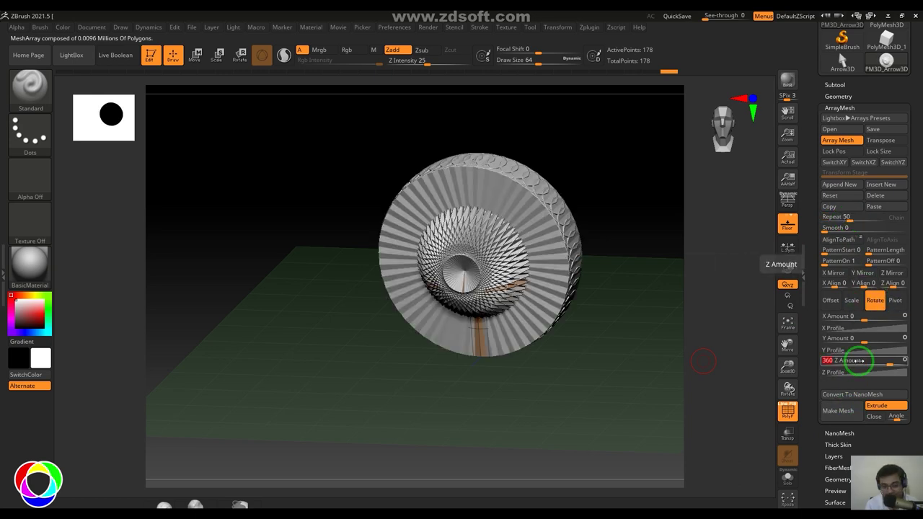
left_click_drag(550, 420, 764, 352)
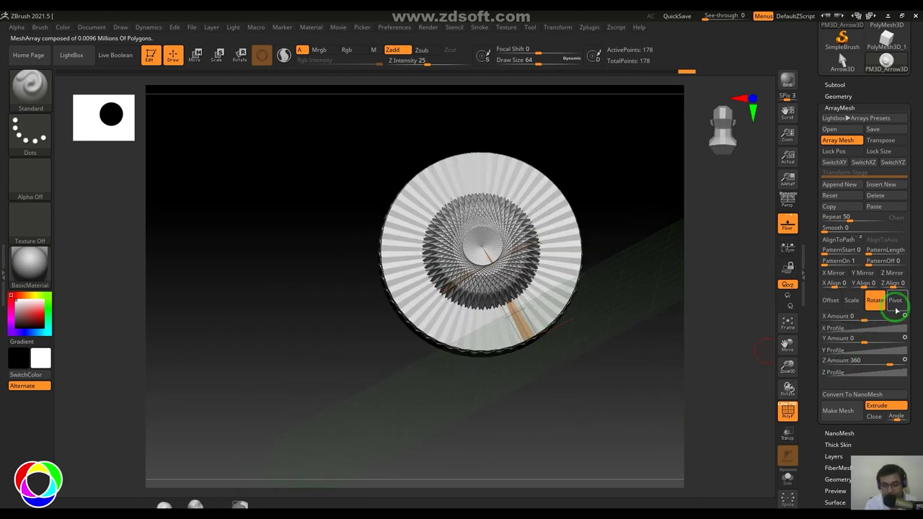
Offset the arrow array's pivot along Y, trying an amount of 10 and settling on 3.
left_click(894, 302)
left_click(874, 338)
type("10")
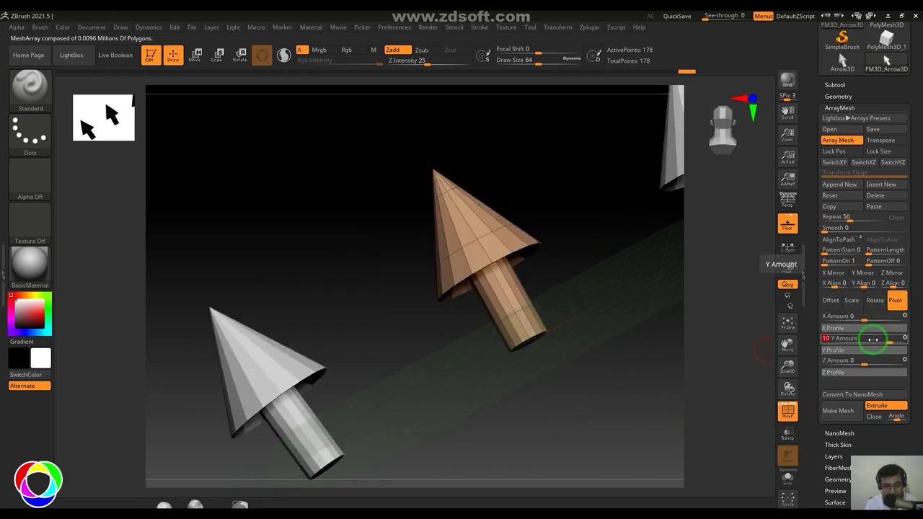
key("Return")
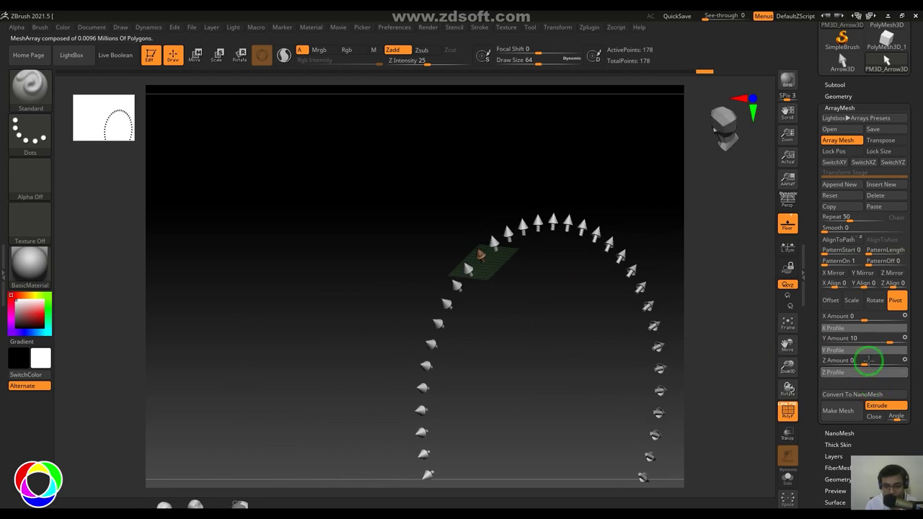
left_click(873, 338)
type("3")
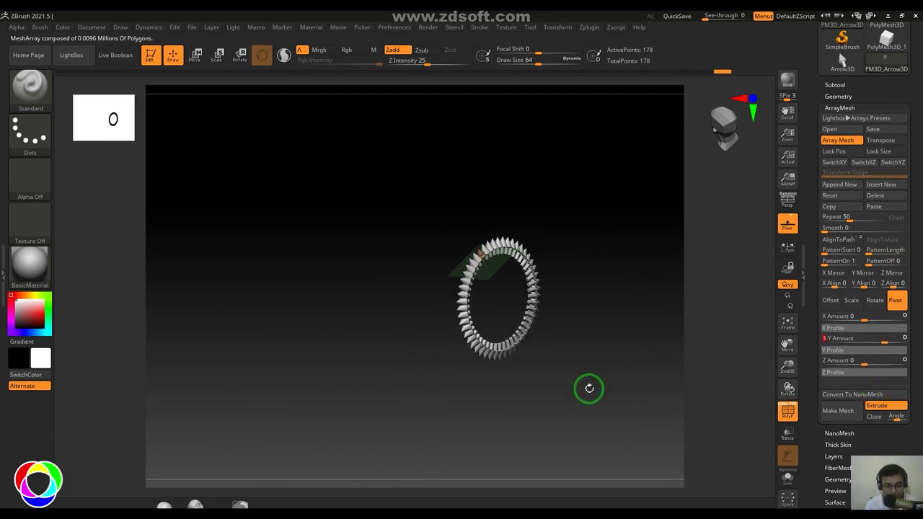
key("Return")
Stretch the arrow ring into a spiral with a Z offset amount of about 18.59.
left_click(831, 300)
mouse_move(700, 402)
left_mouse_down()
mouse_move(670, 407)
mouse_move(710, 400)
left_mouse_up()
left_click_drag(865, 361, 893, 377)
mouse_move(490, 403)
left_mouse_down("alt")
mouse_move(377, 392)
mouse_move(417, 410)
mouse_move(414, 401)
mouse_move(330, 398)
mouse_move(367, 370)
mouse_move(470, 451)
mouse_move(473, 406)
left_mouse_up("alt")
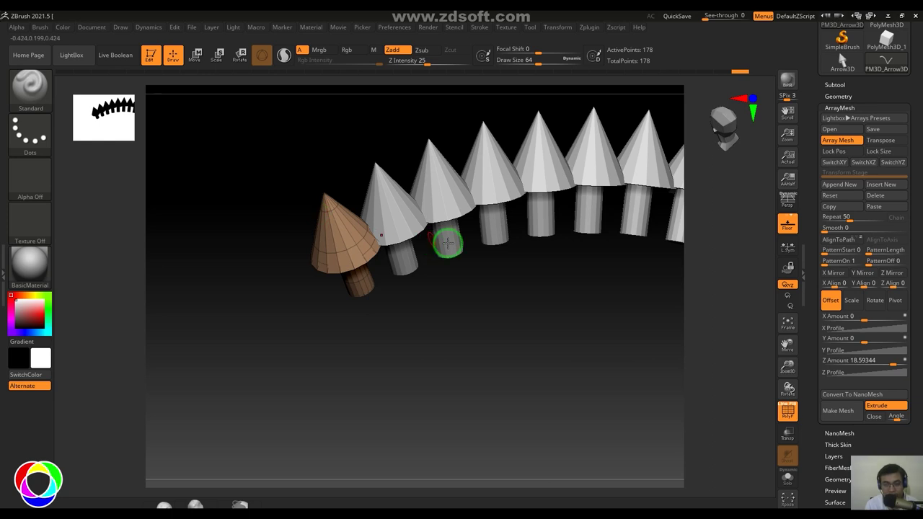
Turn on Align to Path for the spiral arrow array and inspect the arrows along the curve.
left_click(840, 240)
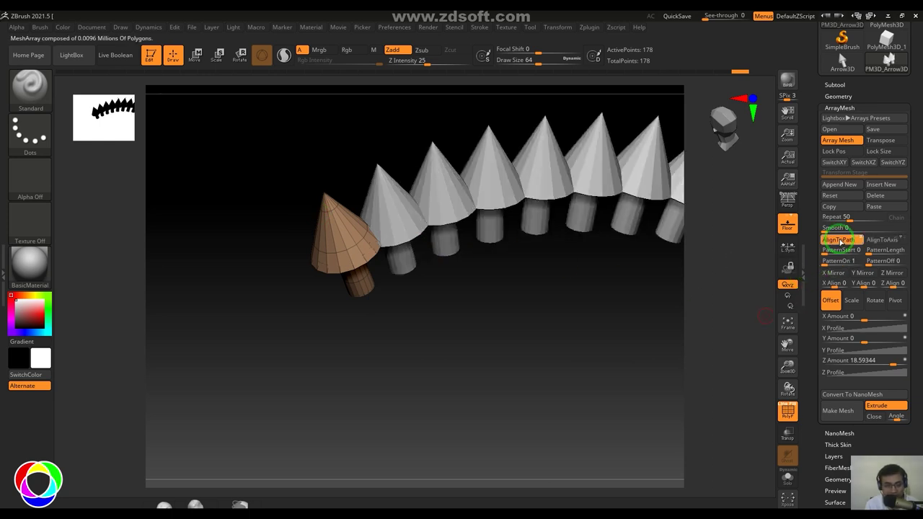
mouse_move(450, 371)
left_mouse_down()
mouse_move(498, 385)
mouse_move(367, 309)
mouse_move(300, 325)
mouse_move(264, 230)
left_mouse_up()
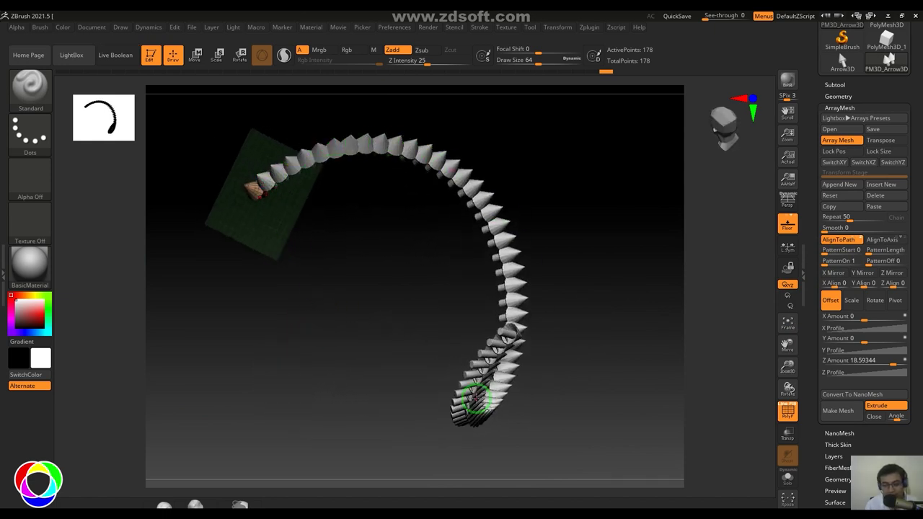
mouse_move(342, 319)
left_mouse_down()
mouse_move(351, 251)
mouse_move(342, 279)
mouse_move(355, 290)
mouse_move(447, 334)
mouse_move(444, 308)
mouse_move(411, 292)
left_mouse_up()
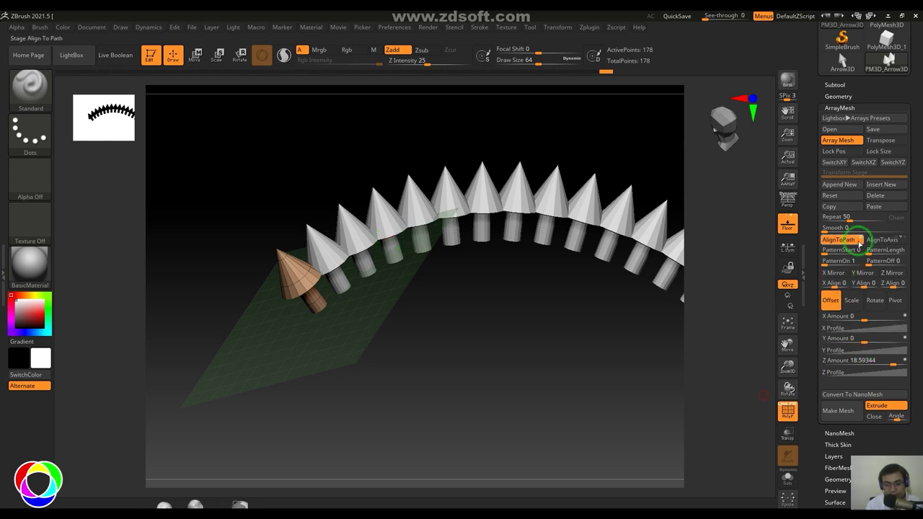
Cycle the Align to Path axis so the arrows point along the spiral's direction.
left_click(858, 239)
mouse_move(488, 329)
left_mouse_down()
mouse_move(500, 356)
mouse_move(509, 344)
mouse_move(505, 359)
mouse_move(415, 324)
mouse_move(552, 382)
mouse_move(431, 365)
mouse_move(539, 399)
mouse_move(535, 368)
left_mouse_up()
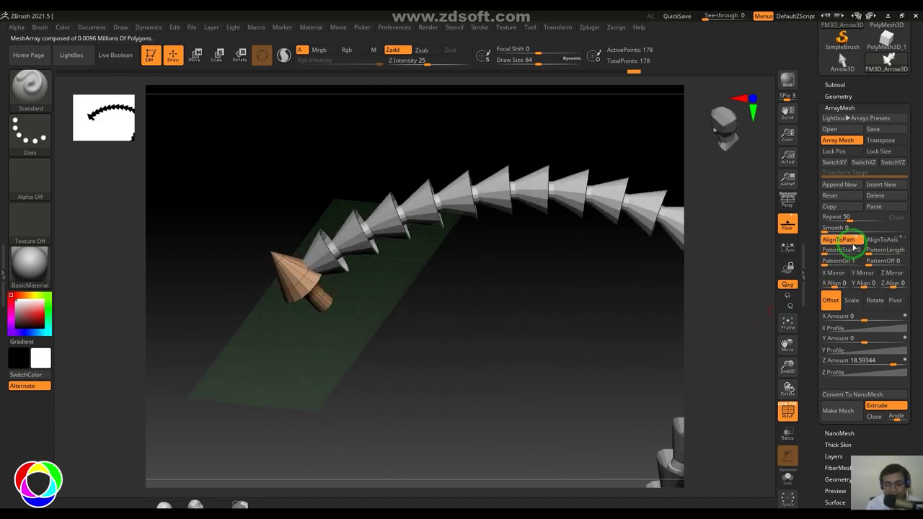
left_click(854, 240)
left_click(840, 239)
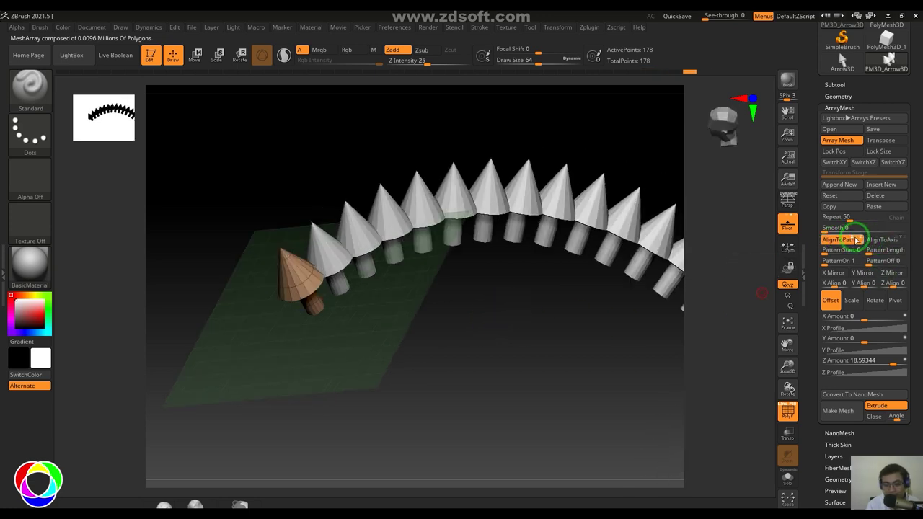
left_click(853, 241)
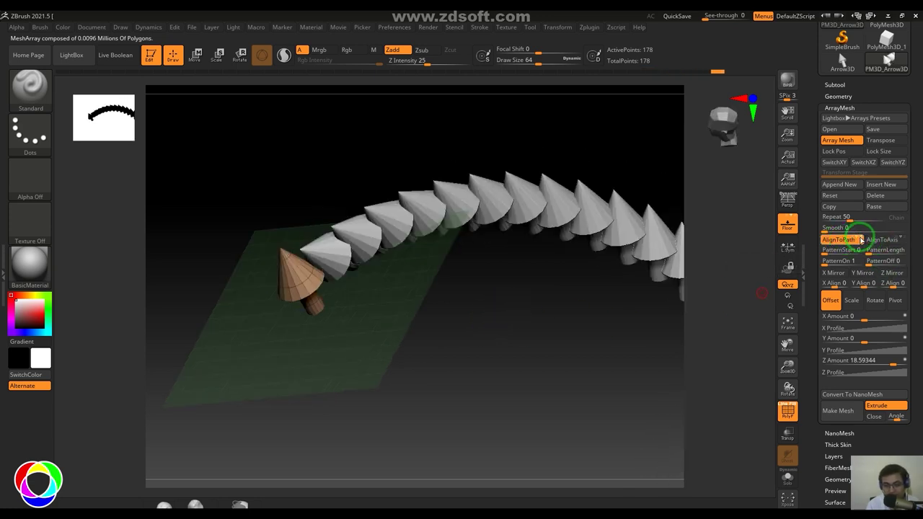
mouse_move(481, 308)
left_mouse_down()
mouse_move(513, 331)
mouse_move(493, 330)
left_mouse_up()
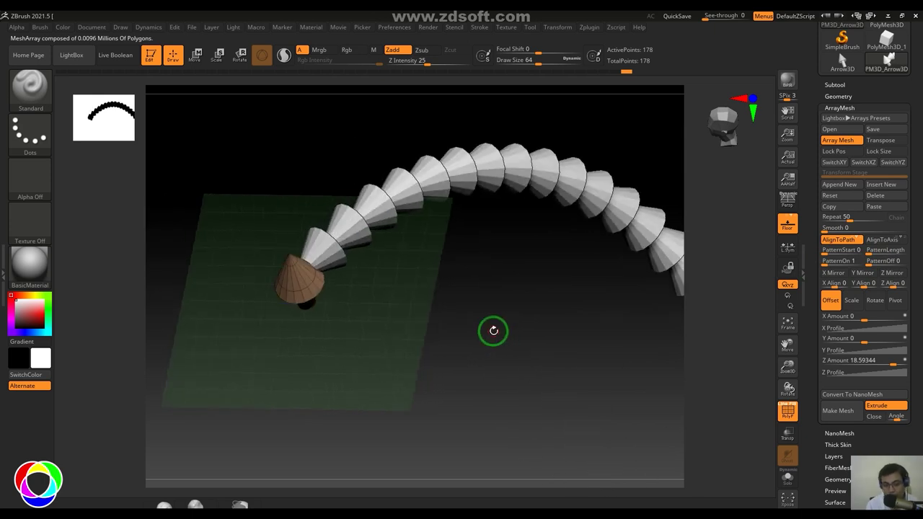
Turn on Align to Axis for the arrow array, compare the arrow orientation, and turn it off again.
left_click(884, 240)
mouse_move(469, 339)
left_mouse_down()
mouse_move(461, 356)
mouse_move(453, 354)
mouse_move(466, 330)
mouse_move(447, 337)
left_mouse_up()
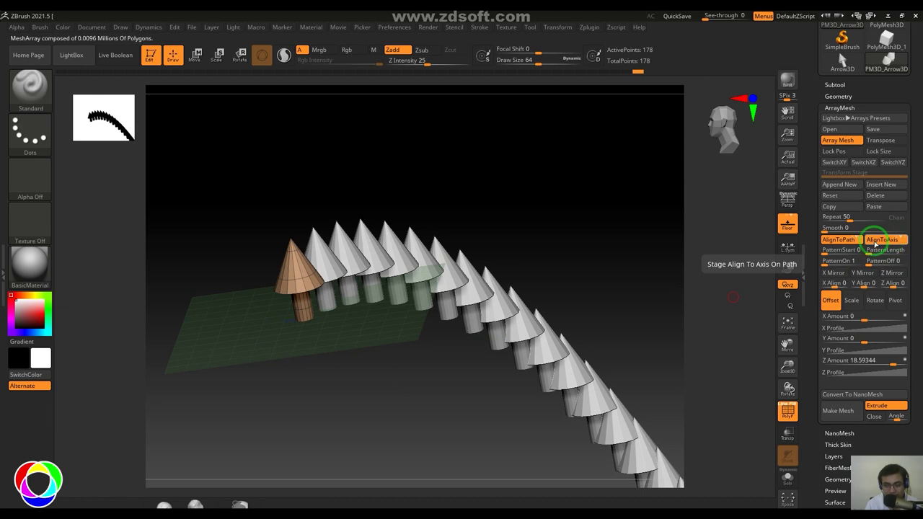
left_click(875, 241)
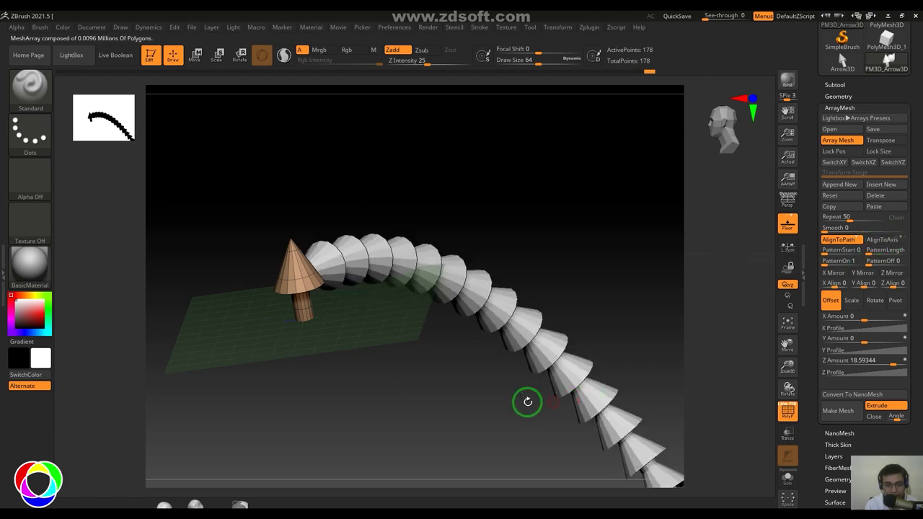
mouse_move(528, 397)
left_mouse_down()
mouse_move(501, 424)
mouse_move(454, 370)
mouse_move(382, 423)
mouse_move(385, 433)
mouse_move(371, 385)
mouse_move(325, 362)
left_mouse_up()
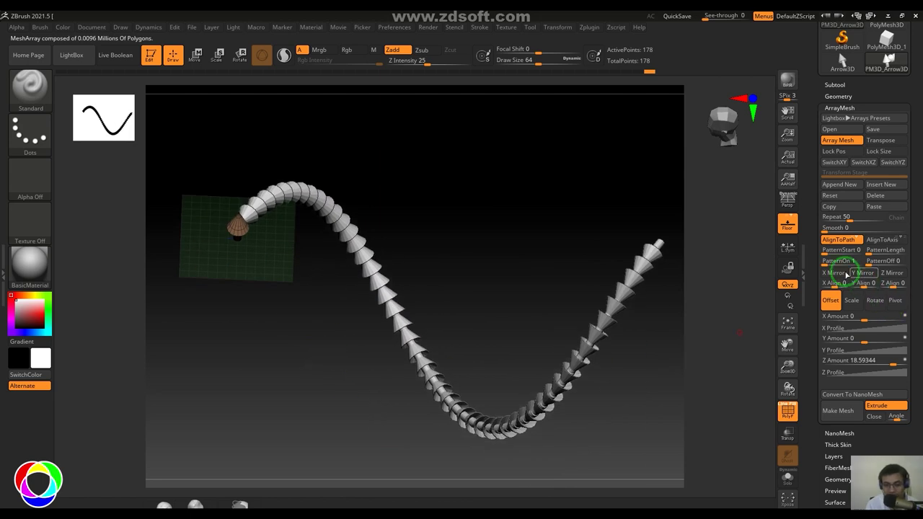
Try Pattern Start values of 9 and 2 on the arrow array and return it to 0.
left_click_drag(824, 250, 839, 254)
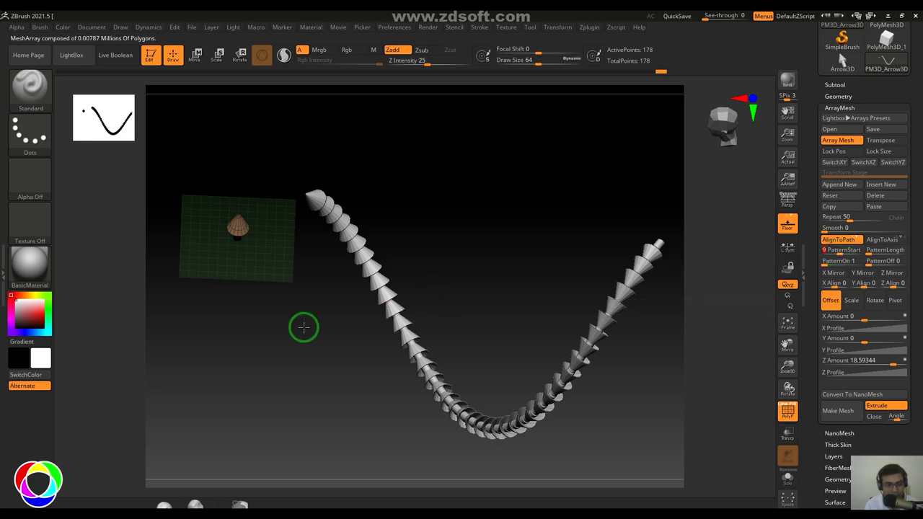
left_click_drag(302, 325, 262, 241)
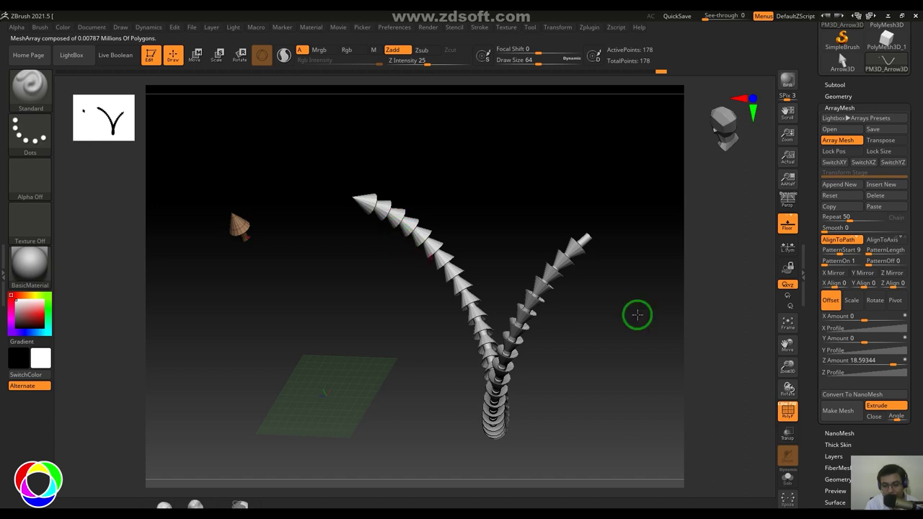
mouse_move(841, 253)
left_mouse_down()
mouse_move(831, 248)
mouse_move(840, 251)
left_mouse_up()
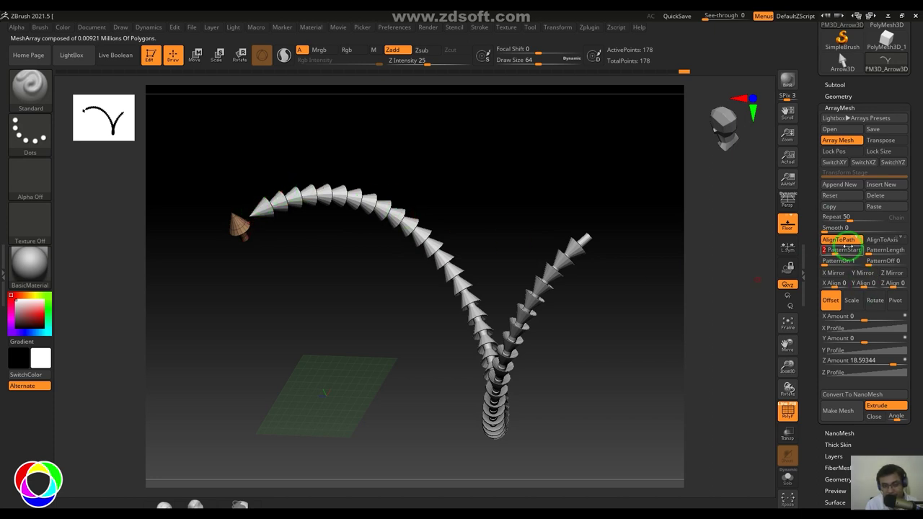
left_click_drag(838, 250, 824, 255)
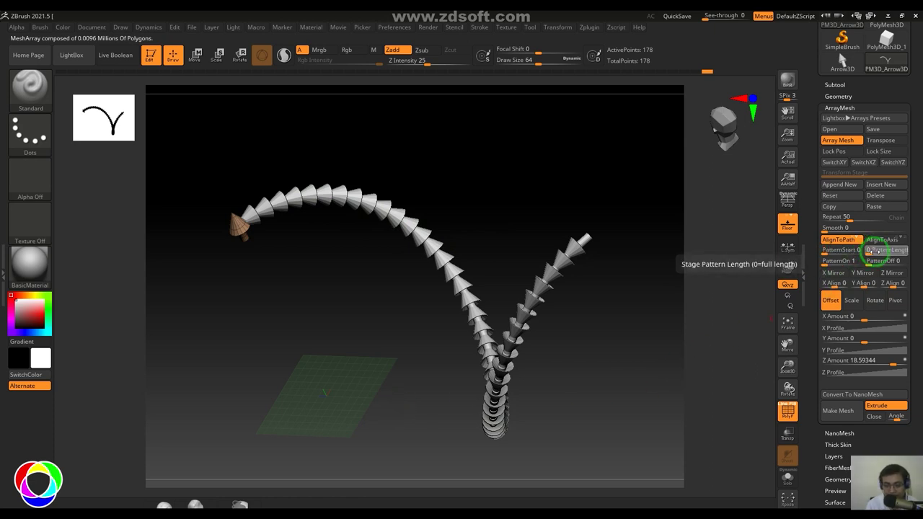
Raise the arrow array's Pattern Length to its maximum and set both Pattern On and Pattern Off to 3.
left_click_drag(875, 250, 905, 252)
left_click_drag(346, 389, 342, 380)
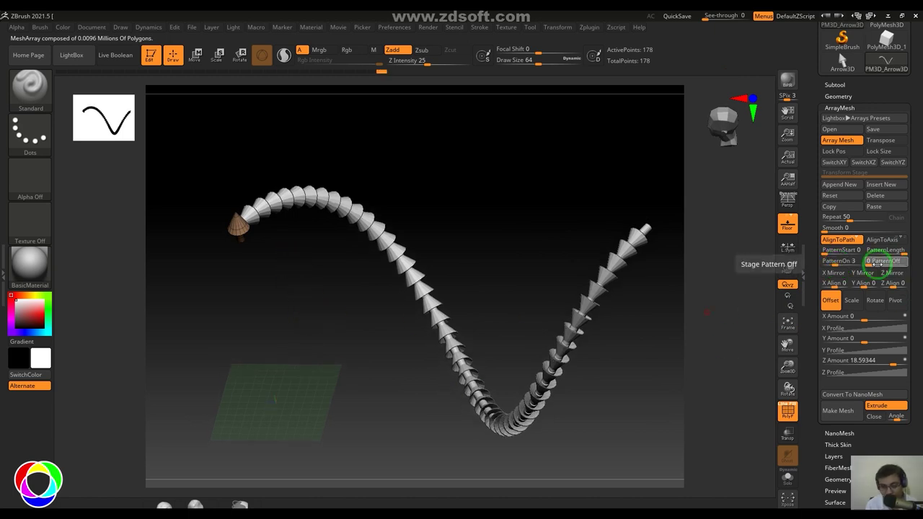
left_click(878, 262)
left_click_drag(383, 330, 389, 207)
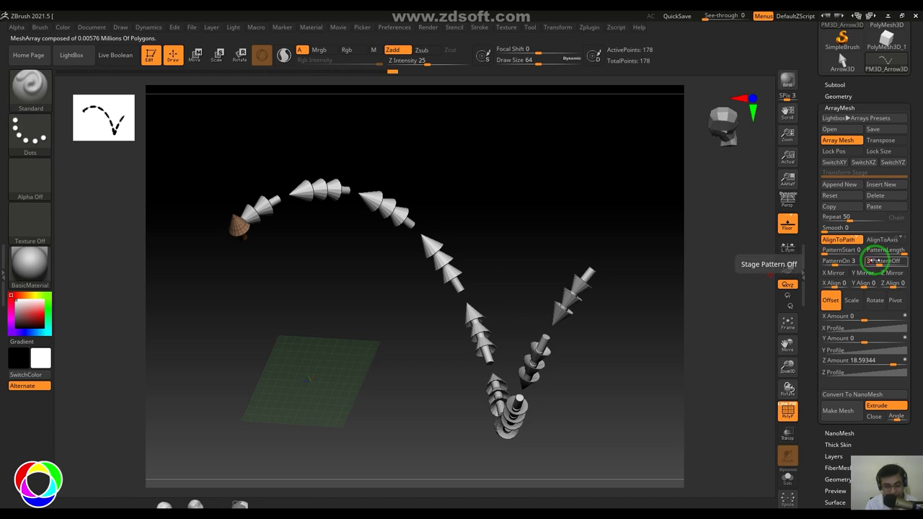
left_click_drag(875, 261, 879, 260)
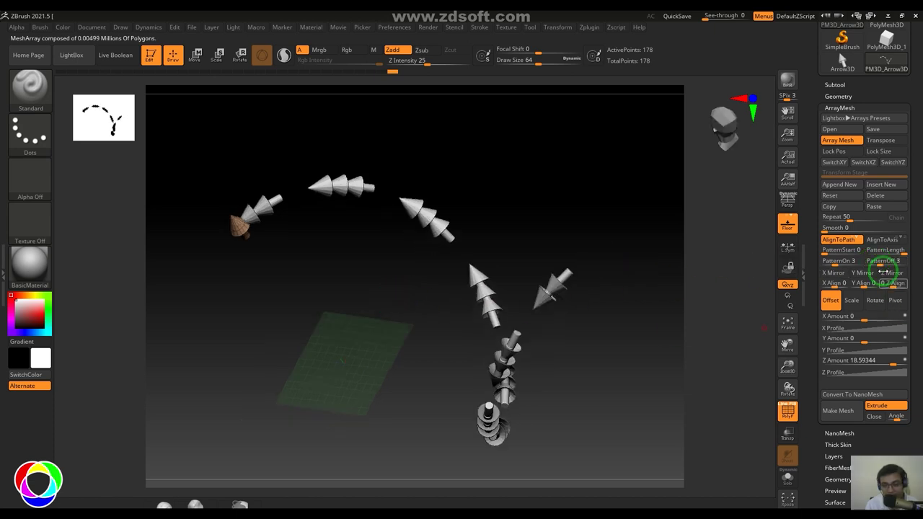
Try Pattern Off values of 1 and 8 on the arrow array and settle on 2.
left_click_drag(882, 261, 877, 265)
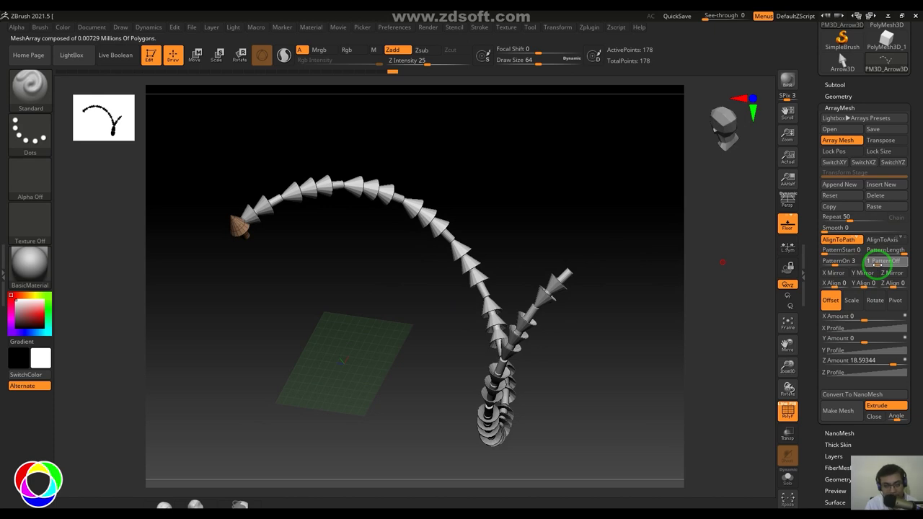
left_click_drag(878, 264, 885, 265)
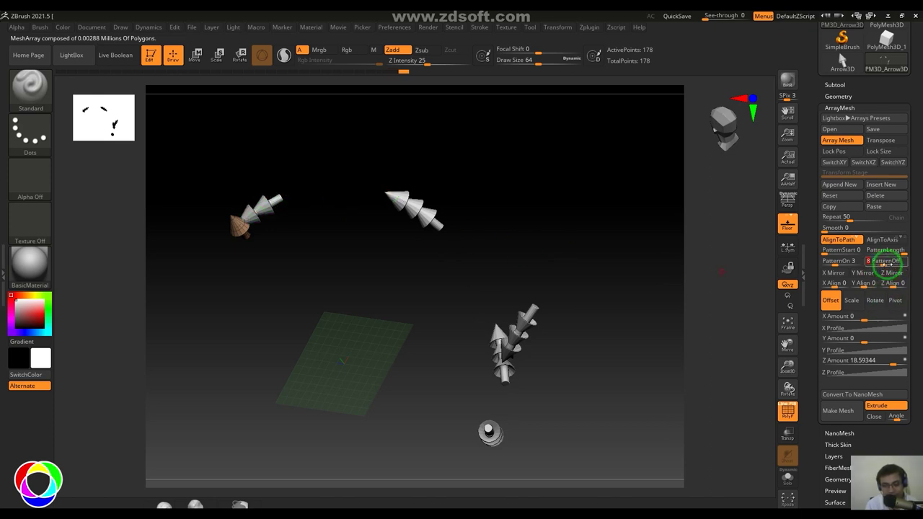
left_click_drag(887, 264, 879, 264)
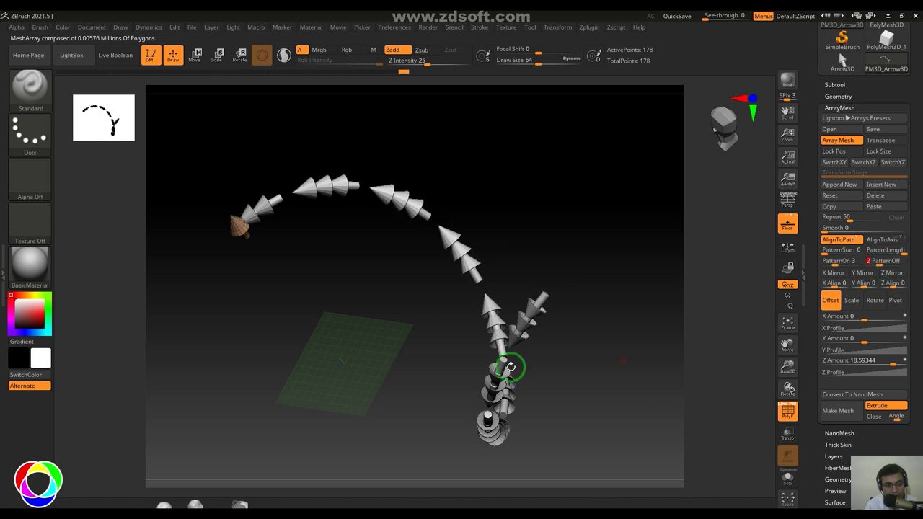
Reduce the arrow array's Pattern On to 1 so single arrows are spaced along the spiral.
left_click_drag(509, 370, 457, 367)
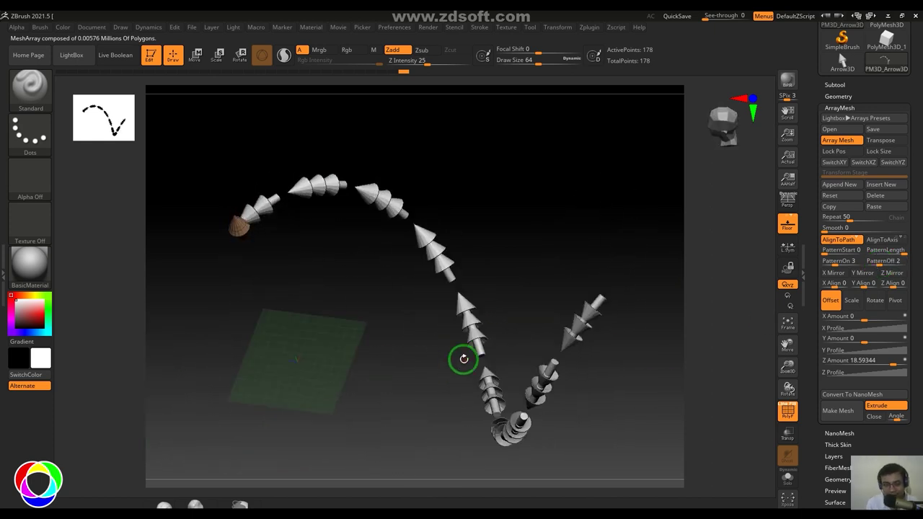
left_click_drag(351, 214, 431, 209)
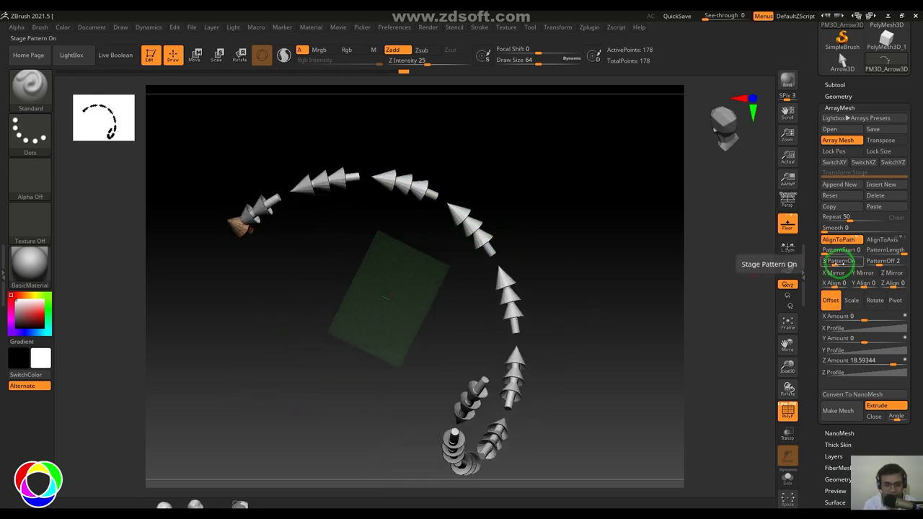
left_click_drag(842, 263, 829, 261)
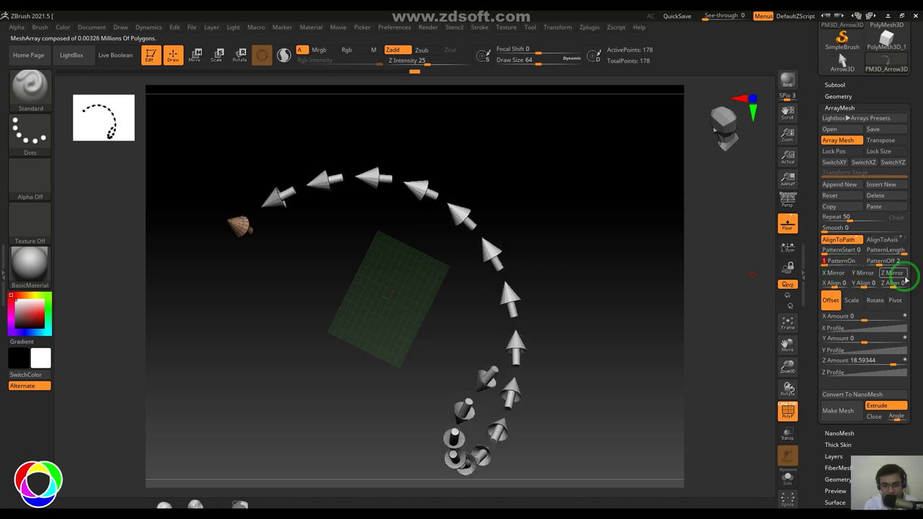
left_click_drag(902, 266, 860, 260)
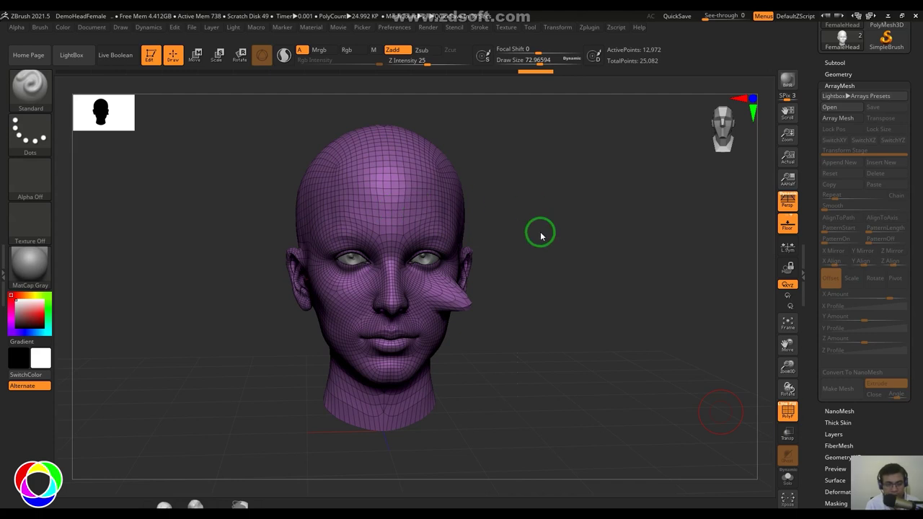
Turn on Array Mesh for the female head, frame the row of copies, and examine the protruding cheek.
left_click(838, 118)
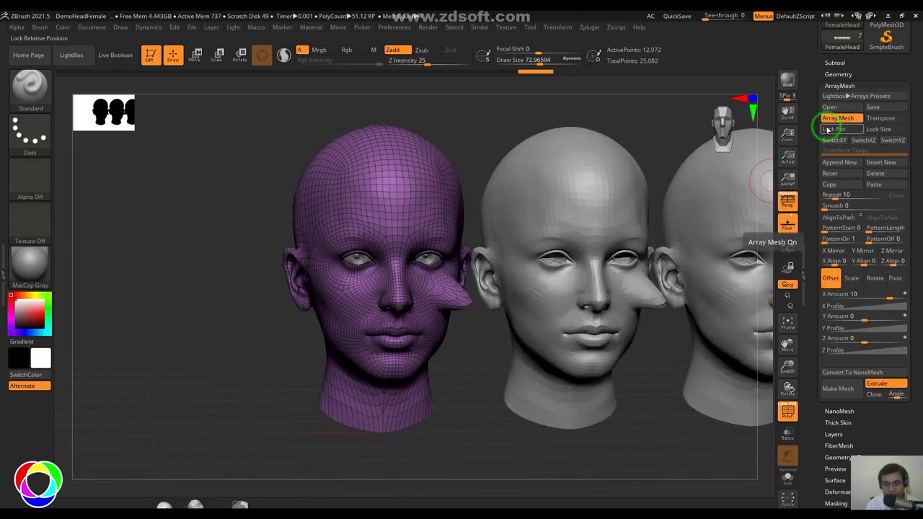
key("f")
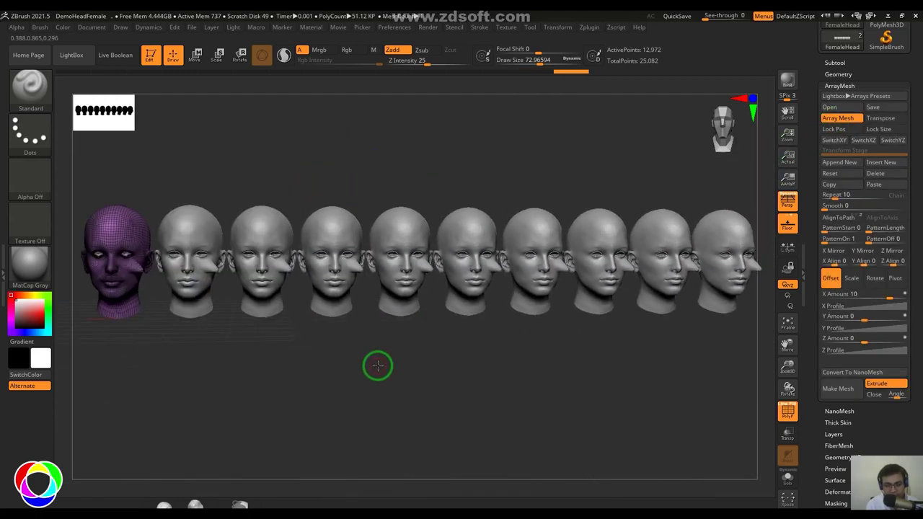
right_click_drag(378, 366, 635, 375, "alt")
right_click_drag(565, 375, 600, 418, "ctrl")
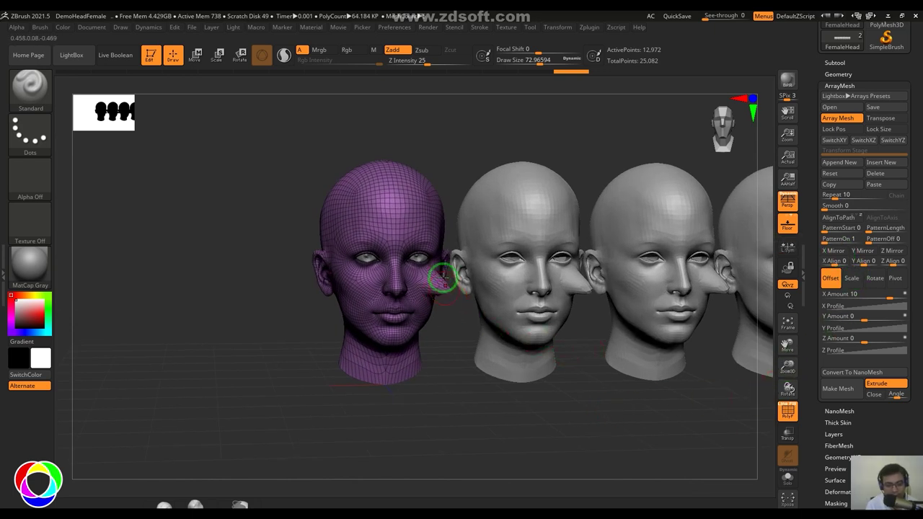
left_click_drag(433, 280, 478, 271)
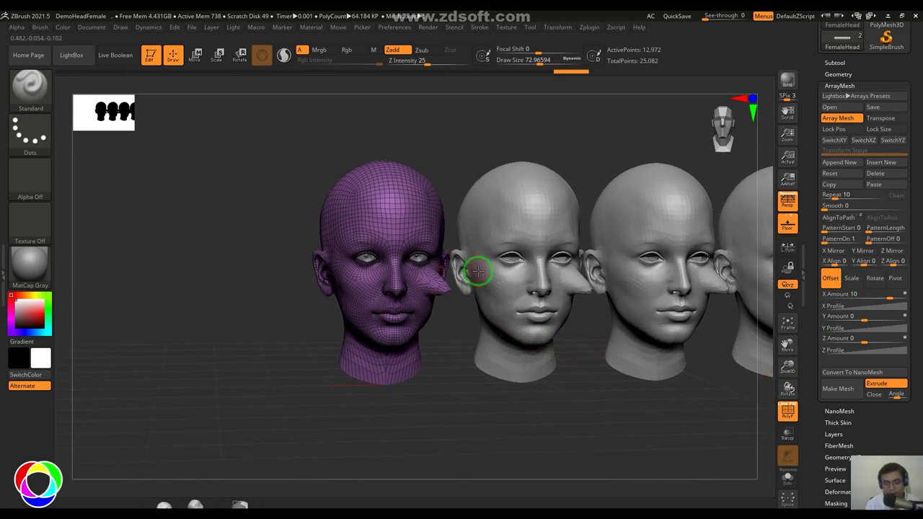
Toggle X Mirror on and off for the head array to compare the side of the protruding cheek, ending with it off.
left_click(832, 251)
left_click(827, 250)
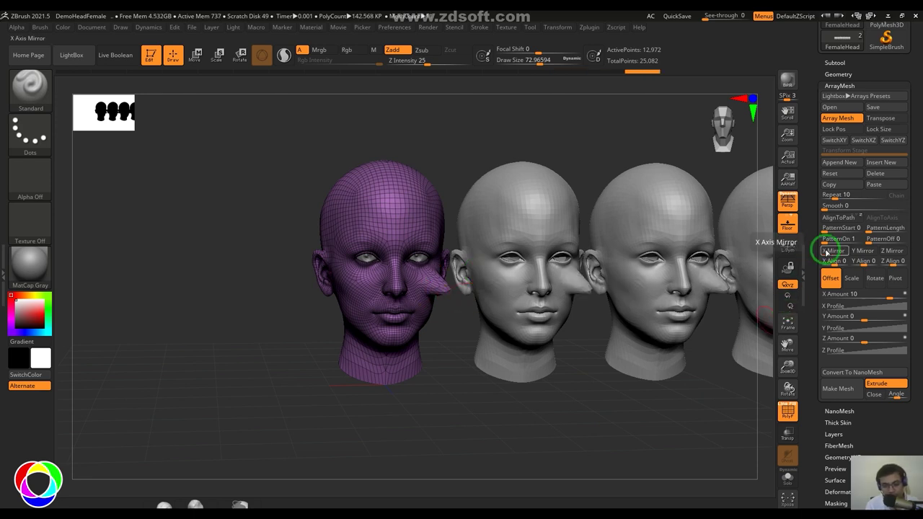
left_click(826, 251)
key("ctrl+z")
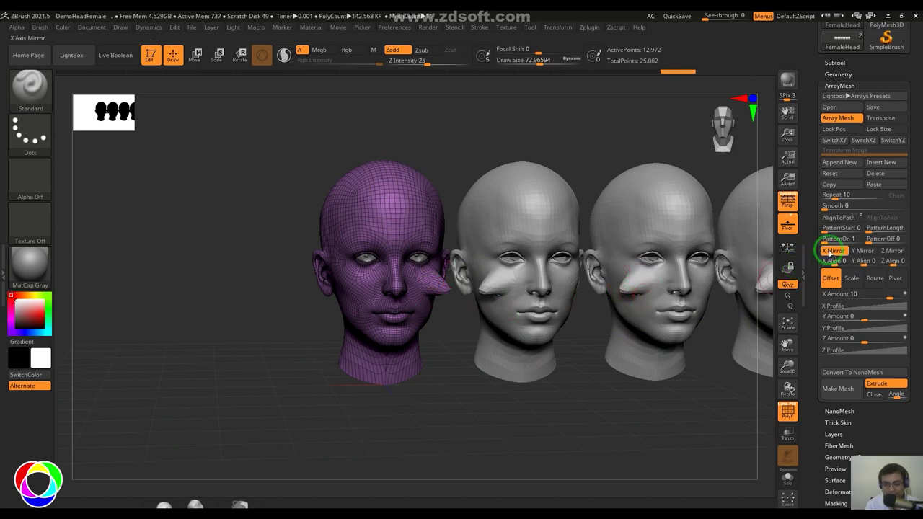
left_click(828, 252)
left_click(829, 251)
left_click(829, 252)
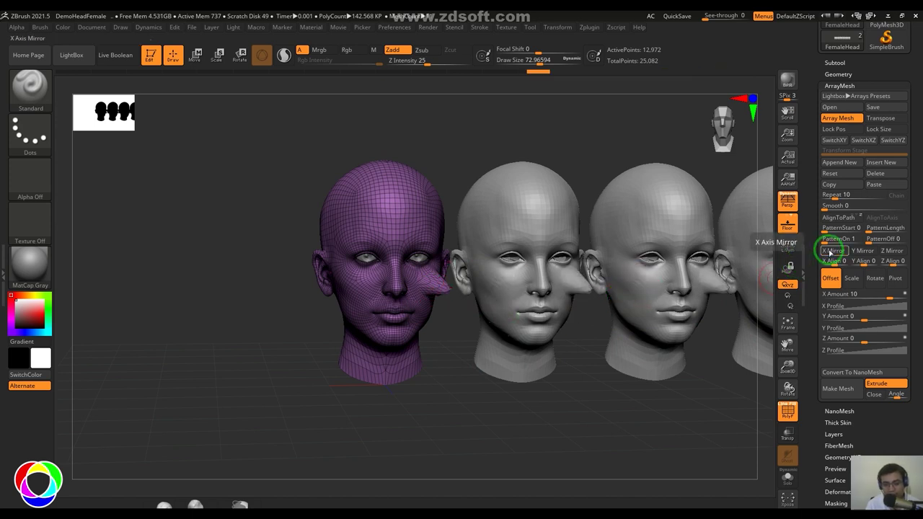
left_click(831, 251)
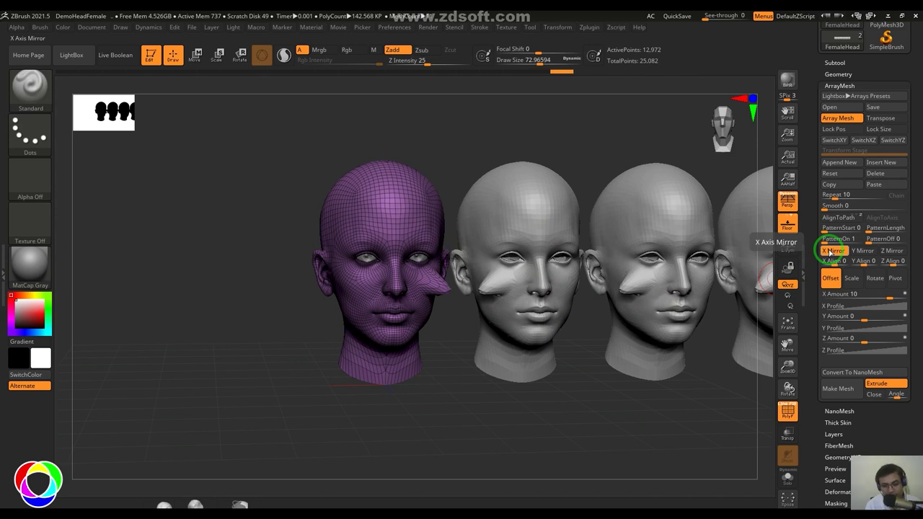
left_click(831, 251)
left_click(832, 250)
left_click(831, 251)
left_click(831, 251)
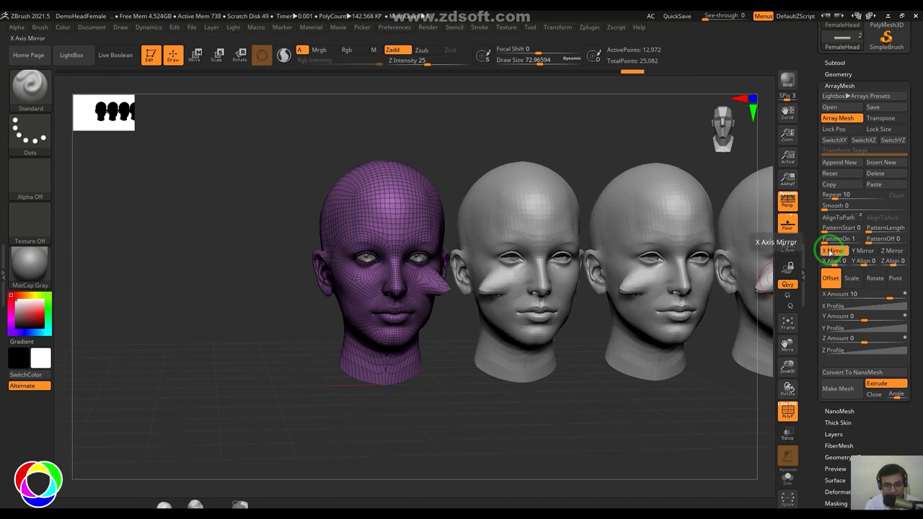
left_click(831, 251)
Try Y Mirror on the head array, turn it off, and try Z Mirror instead.
left_click(865, 251)
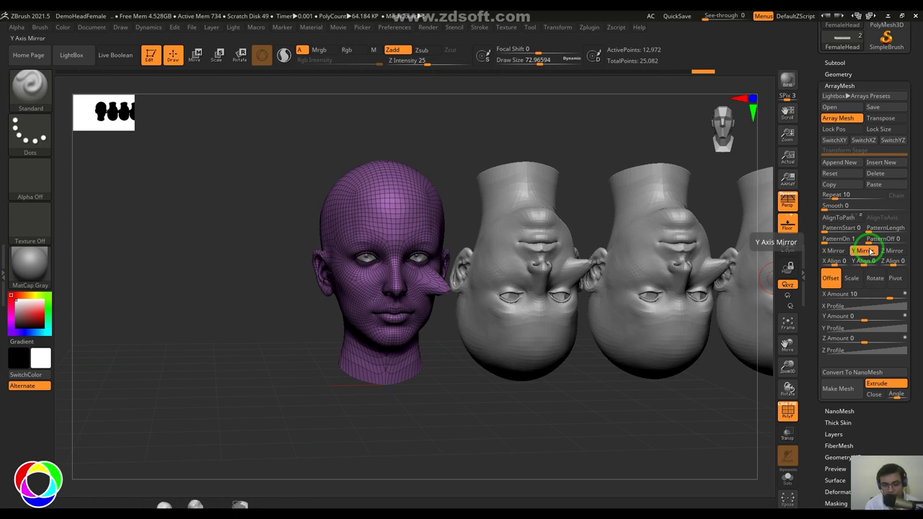
left_click(869, 251)
left_click(891, 252)
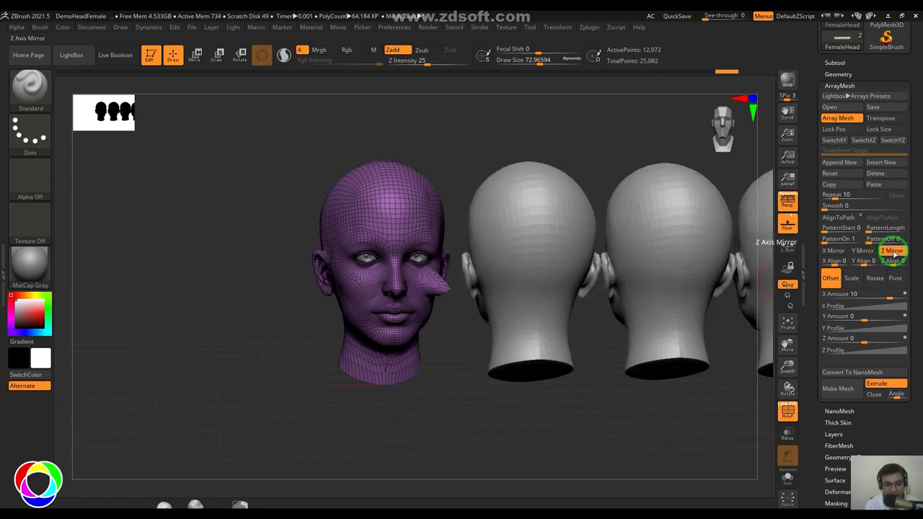
left_click_drag(505, 422, 521, 394)
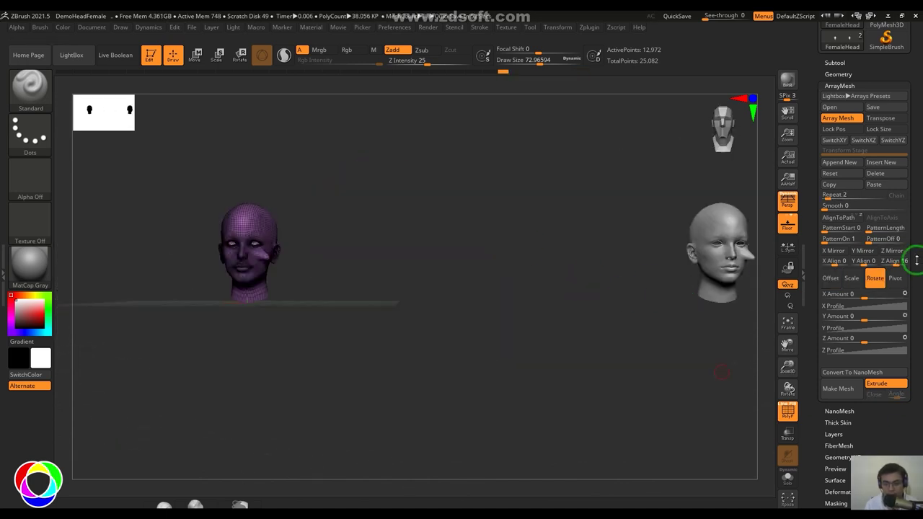
Set the head array's repeat count to 50 and its Z rotation amount to 360.
left_click_drag(845, 195, 850, 195)
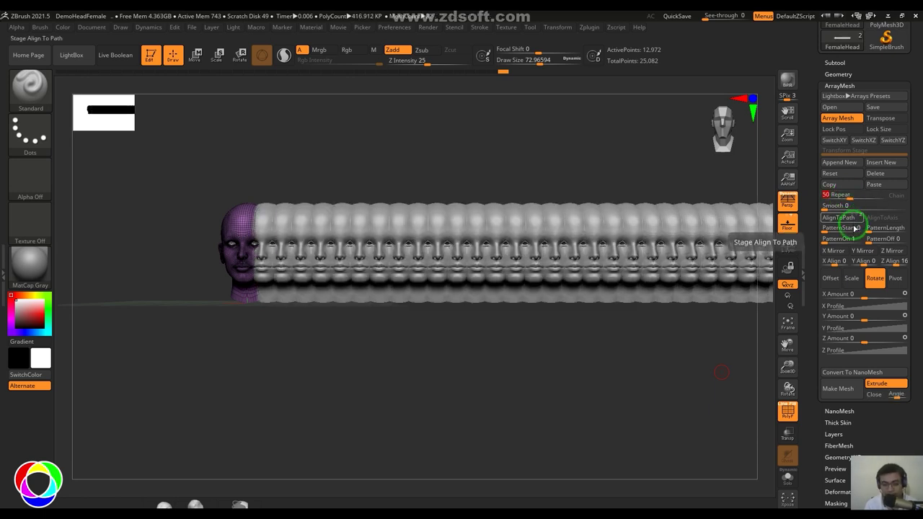
left_click(879, 341)
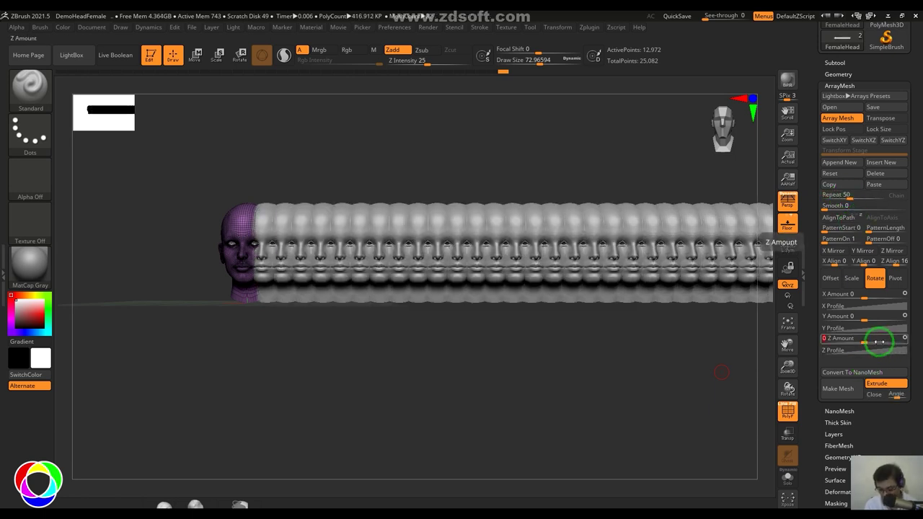
type("360")
Set the head array's Y offset to about 7.15 and view the whole twisted array.
left_click(833, 279)
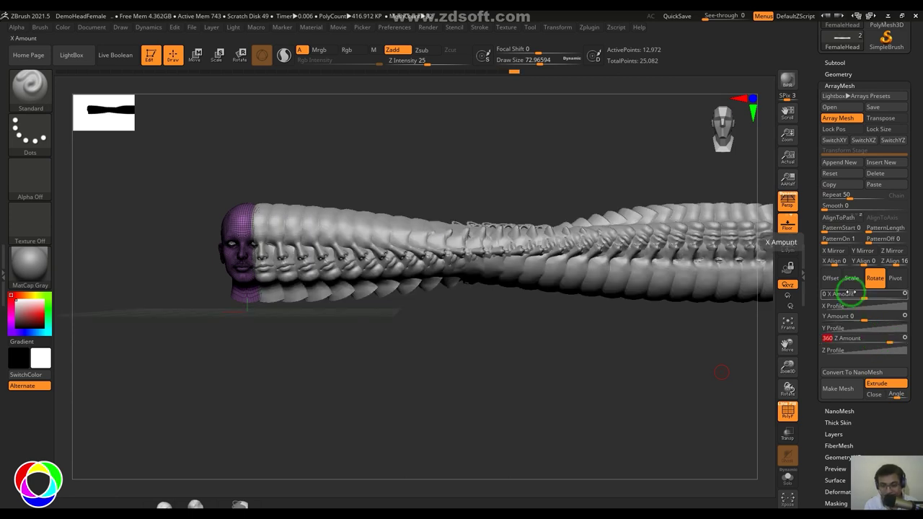
mouse_move(865, 315)
left_mouse_down()
mouse_move(885, 318)
mouse_move(876, 323)
left_mouse_up()
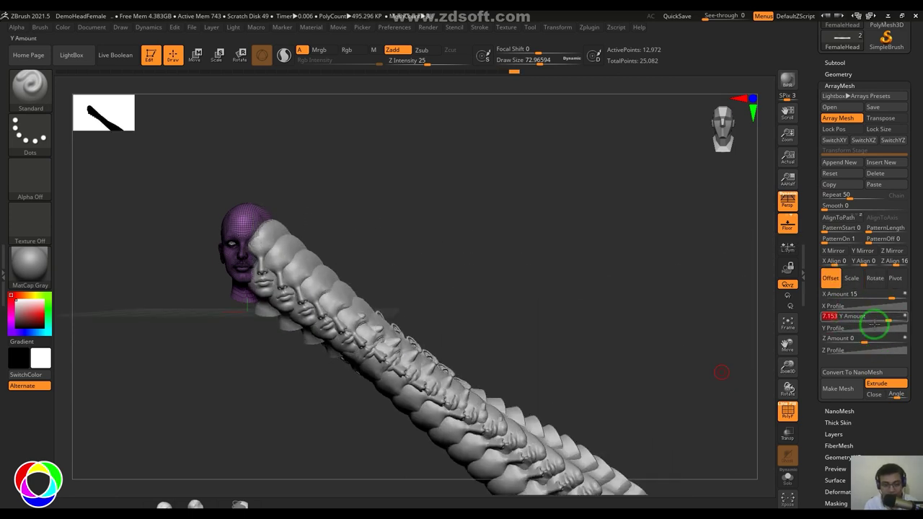
left_click_drag(649, 323, 573, 267)
Set the head array's Y offset to 1 and its X offset to 0 to curl it into a coil.
left_click(896, 279)
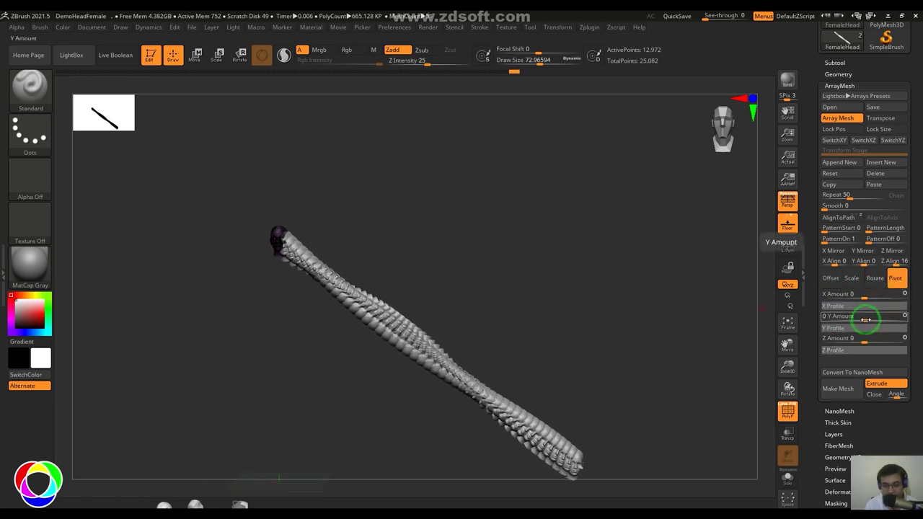
mouse_move(863, 316)
left_mouse_down()
mouse_move(882, 322)
mouse_move(863, 316)
left_mouse_up()
left_click(833, 279)
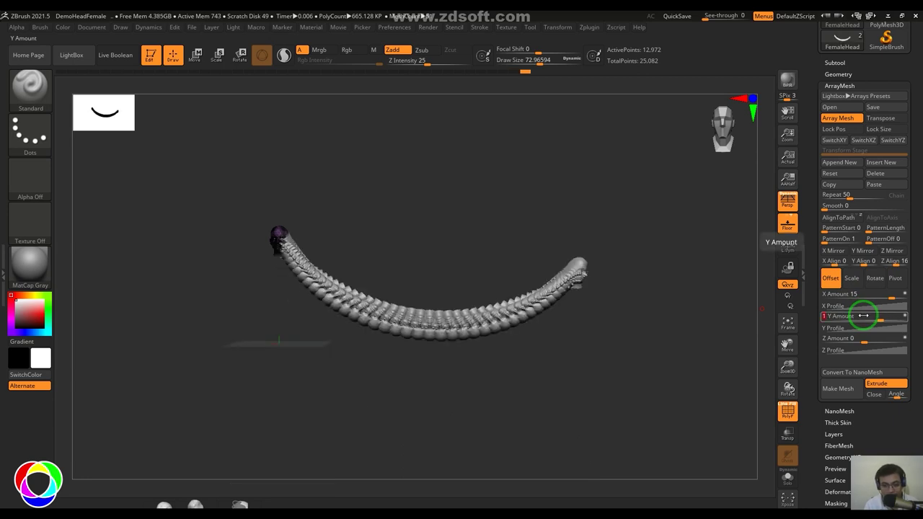
left_click(855, 294)
type("0")
left_click(856, 321)
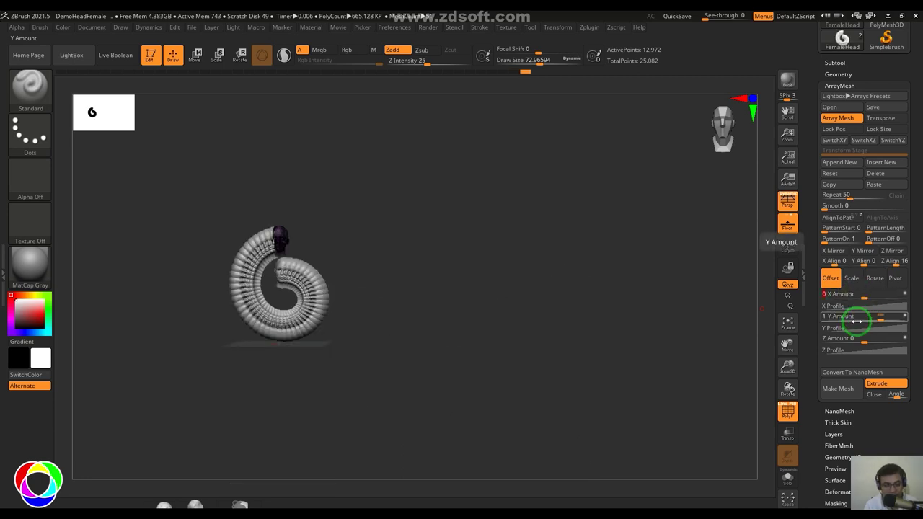
Set Y Align to 16 on the coiled head array.
right_click(465, 325)
right_click_drag(453, 287, 594, 310, "ctrl")
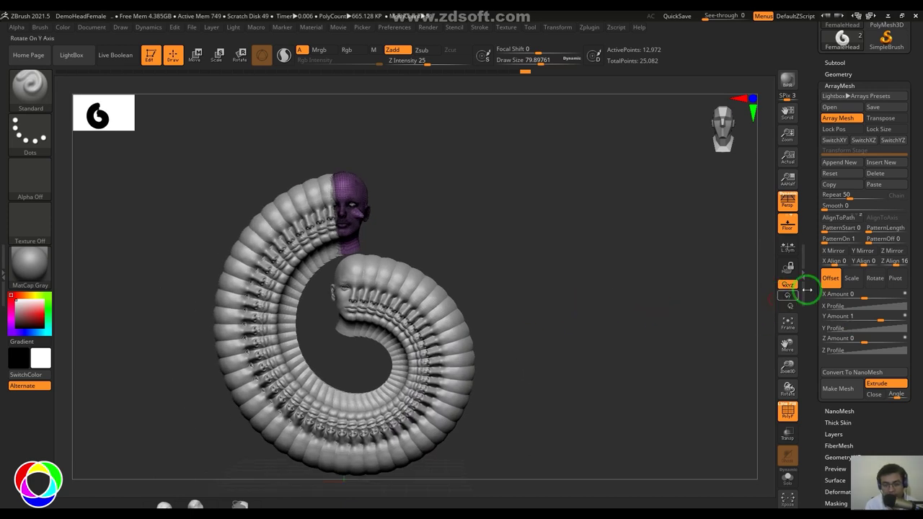
mouse_move(861, 262)
left_mouse_down()
mouse_move(853, 262)
mouse_move(876, 262)
mouse_move(855, 261)
mouse_move(877, 272)
mouse_move(858, 272)
mouse_move(875, 278)
mouse_move(864, 278)
left_mouse_up()
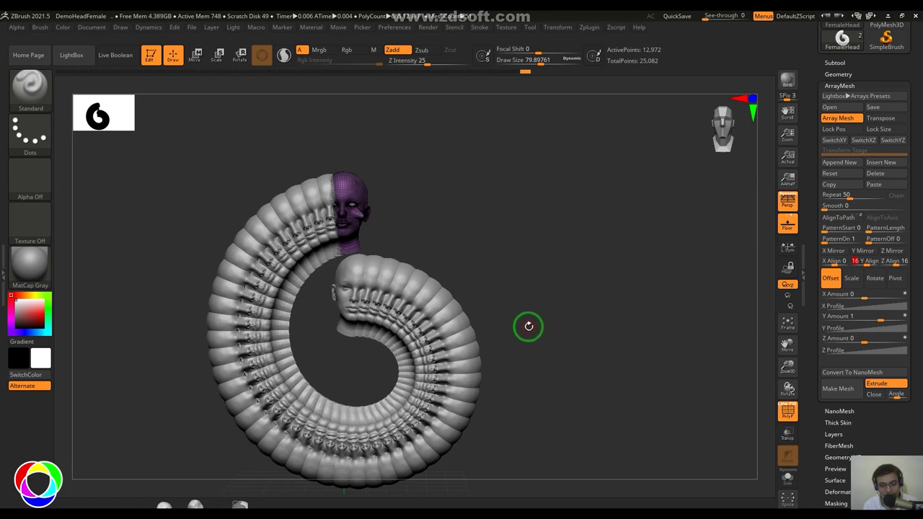
left_click_drag(869, 263, 835, 272)
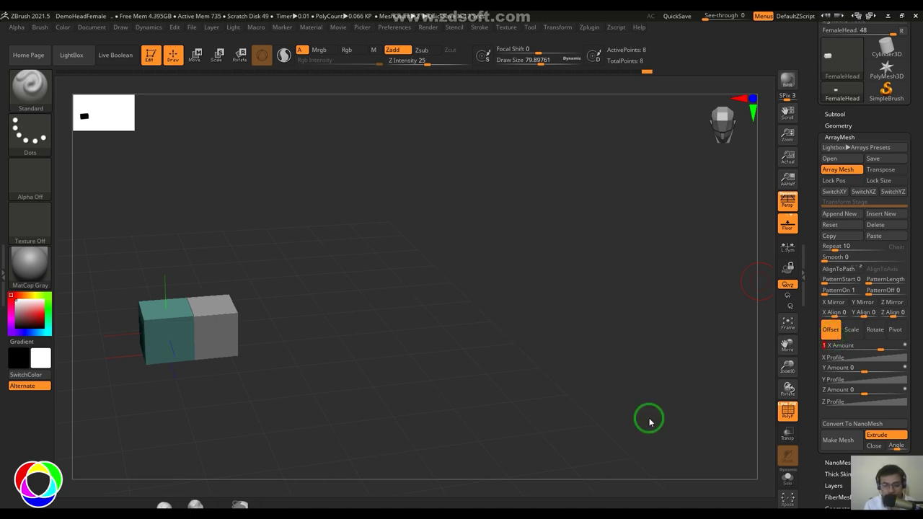
Examine the cube array from several angles, toggling the floor grid off and on to compare its position.
left_click_drag(649, 422, 653, 382)
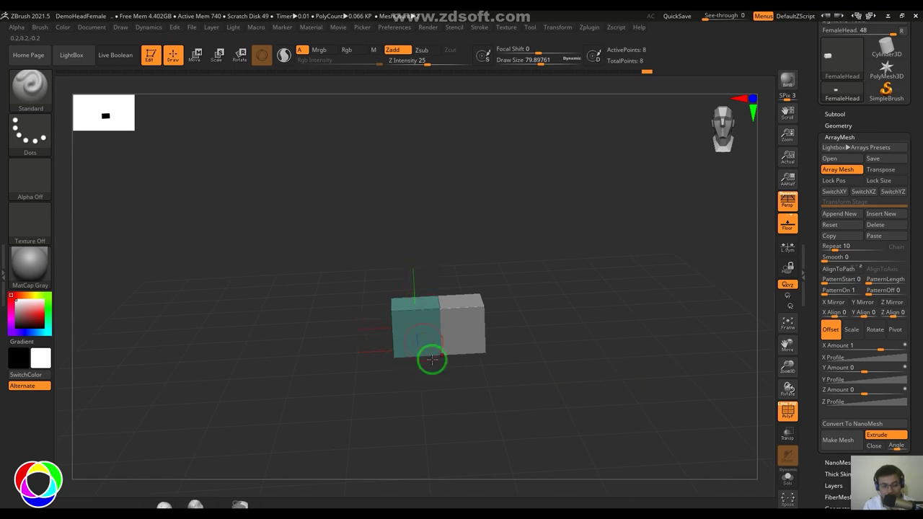
left_click_drag(432, 359, 519, 393)
left_click(788, 228)
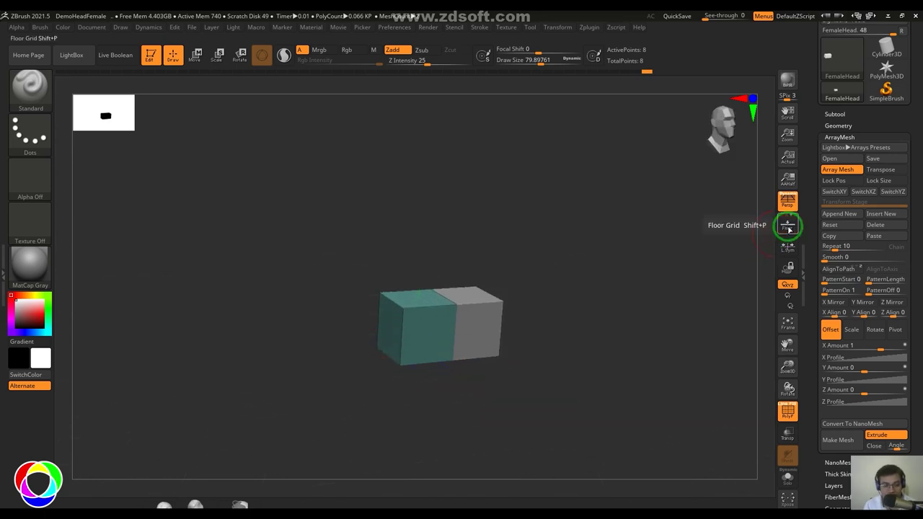
left_click(787, 226)
left_click(787, 225)
left_click(787, 226)
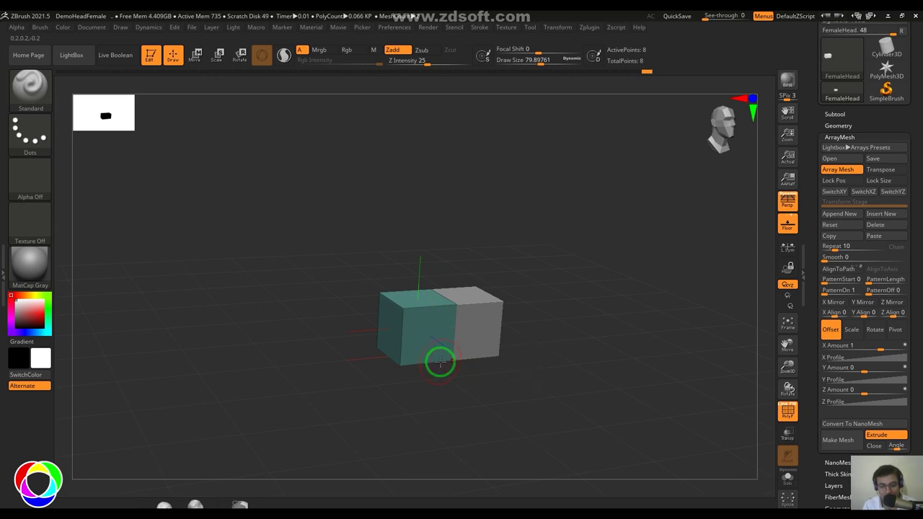
Set the cube array's X offset to 10 and its repeat count to 2.
left_click_drag(587, 375, 552, 371, "alt")
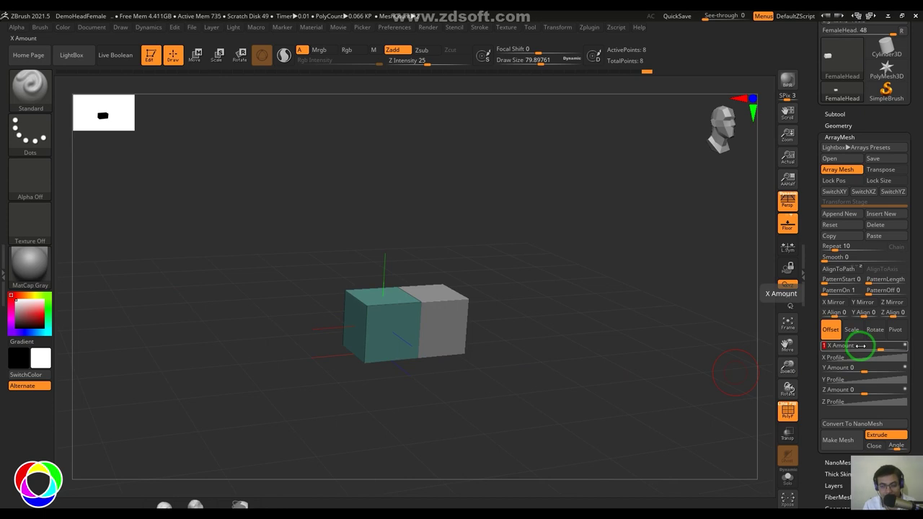
key("Return")
left_click_drag(577, 408, 505, 405, "alt")
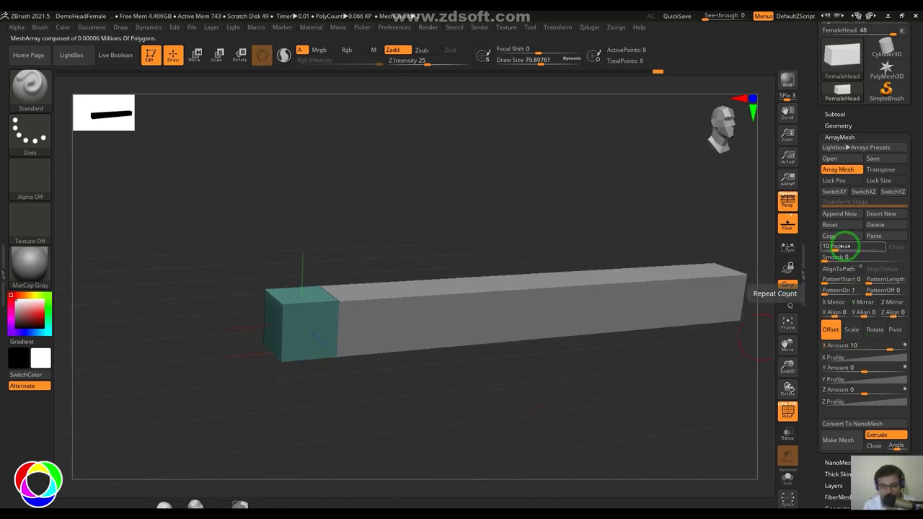
left_click(845, 246)
type("2")
key("Return")
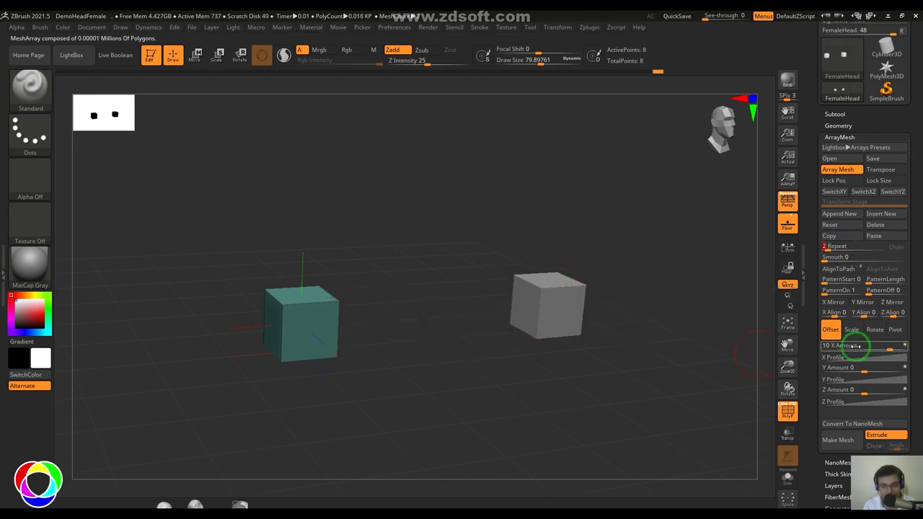
Set the cube array's X offset to 2, then widen it to 2.2 for a small gap between the cubes.
left_click_drag(856, 346, 856, 346)
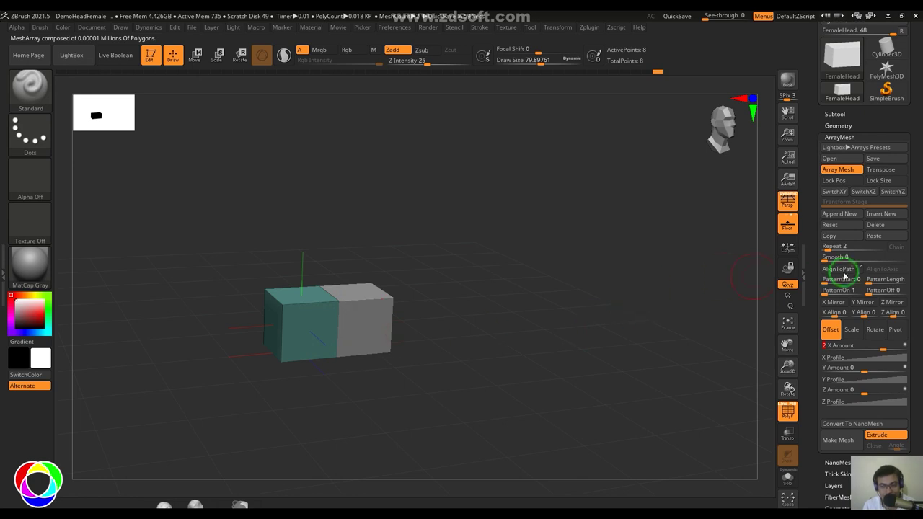
left_click(848, 346)
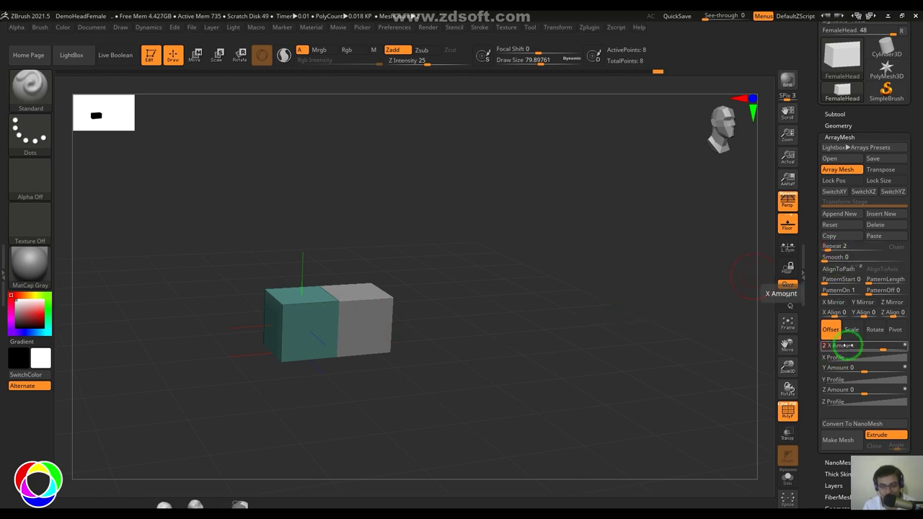
type("2.2")
key("Return")
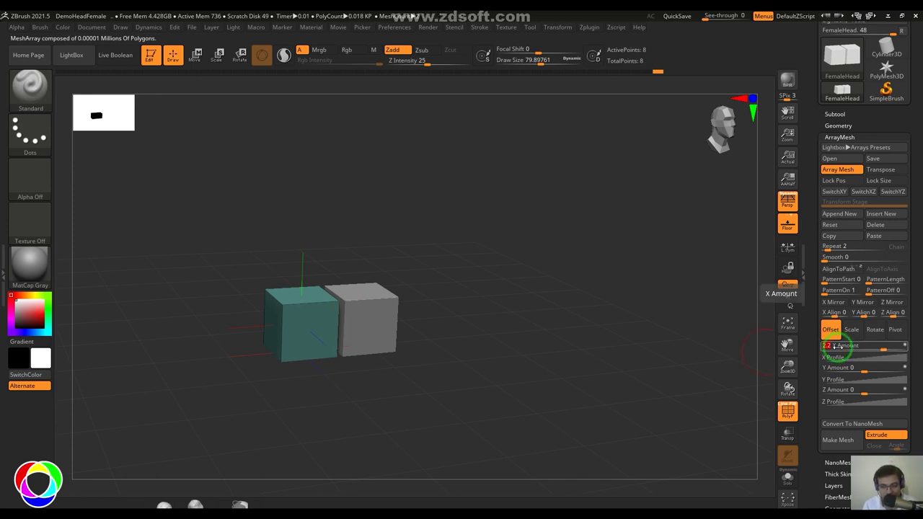
Set the cube array's repeat count to 10 and its X offset to 11.
left_click(838, 246)
type("10")
key("Return")
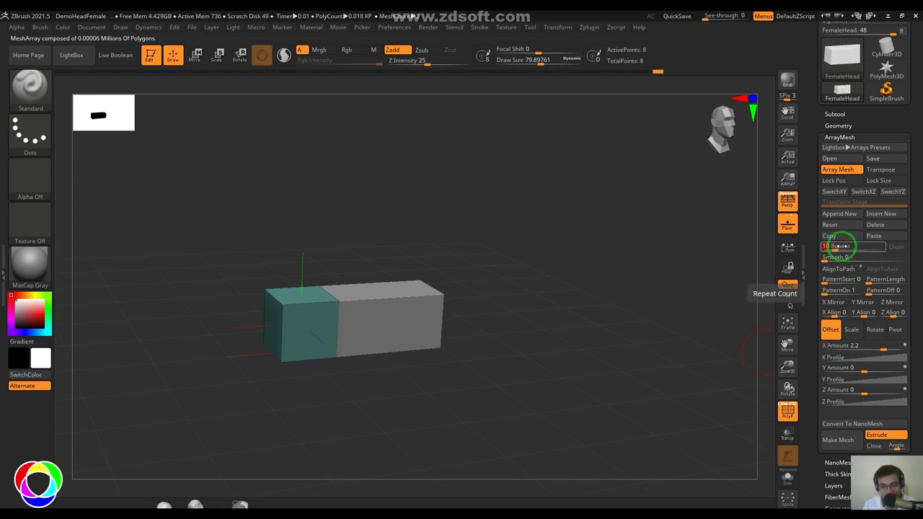
left_click(861, 345)
type("11")
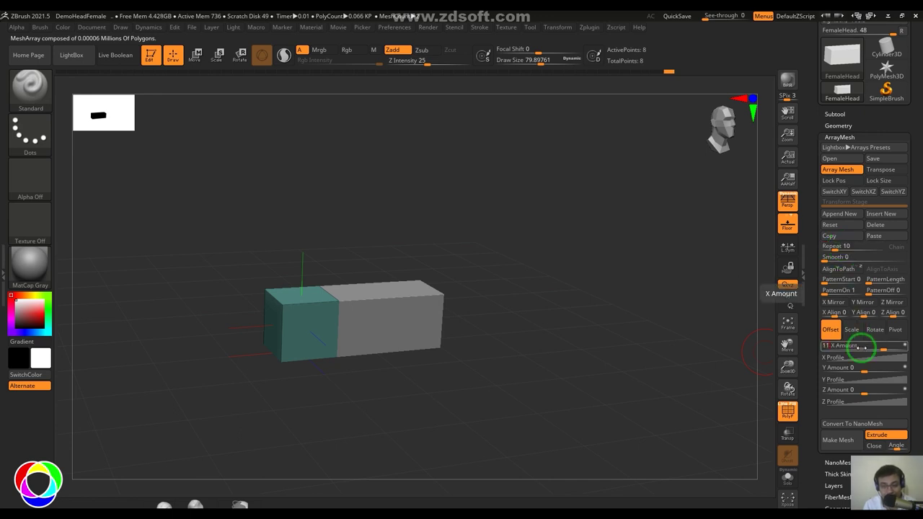
key("Return")
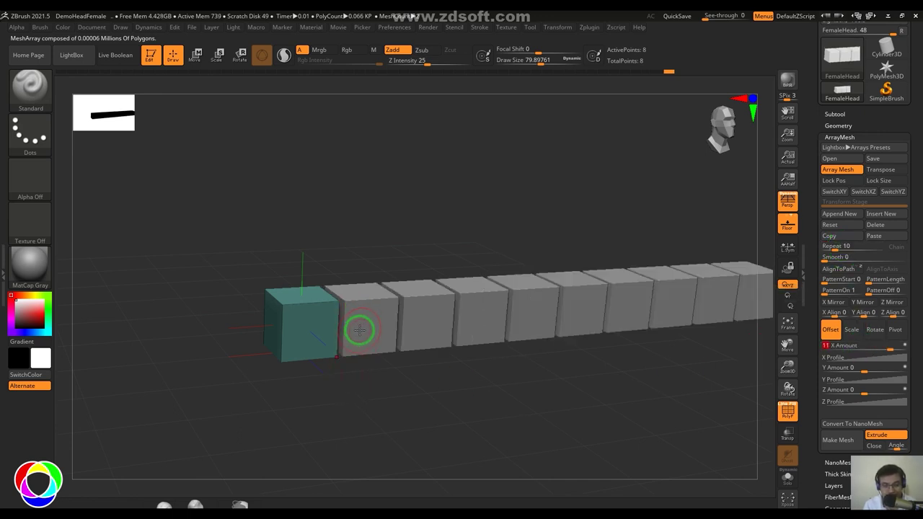
left_click(840, 249)
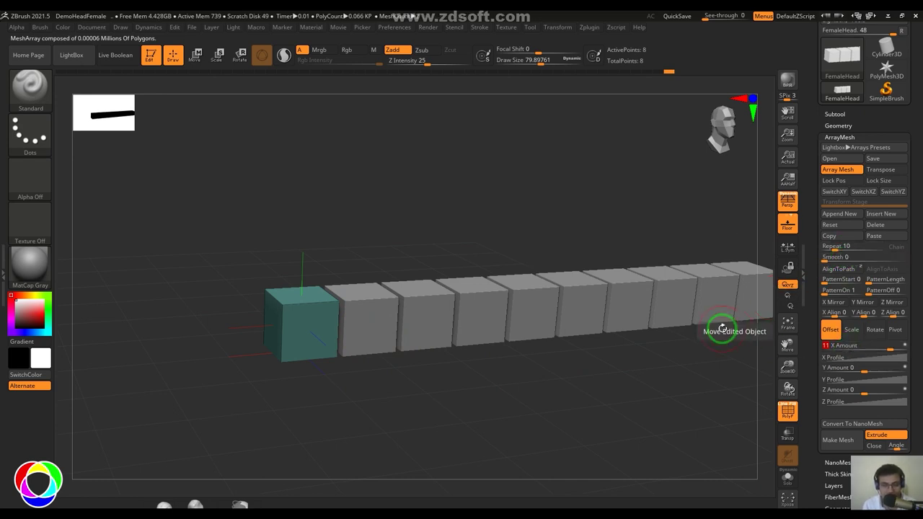
left_click(833, 246)
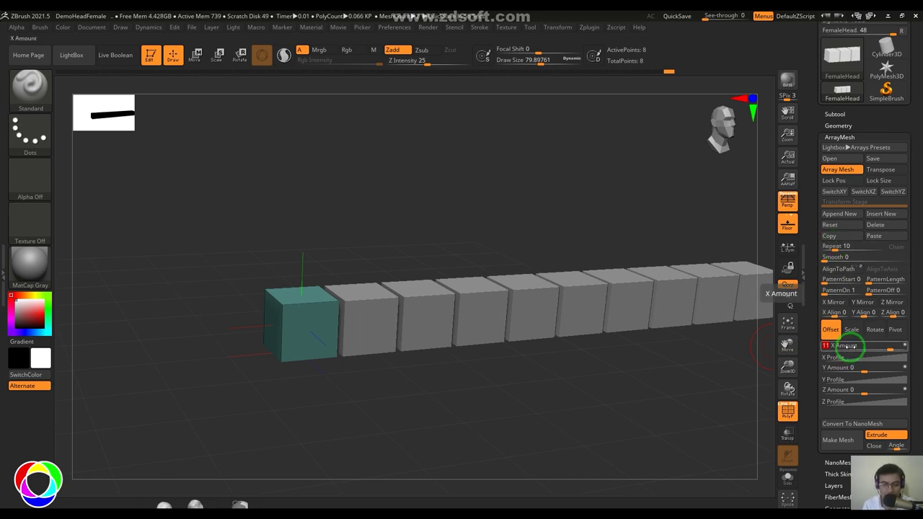
Expand the X offset profile curve and set the cube array's X offset to 15.
left_click(857, 358)
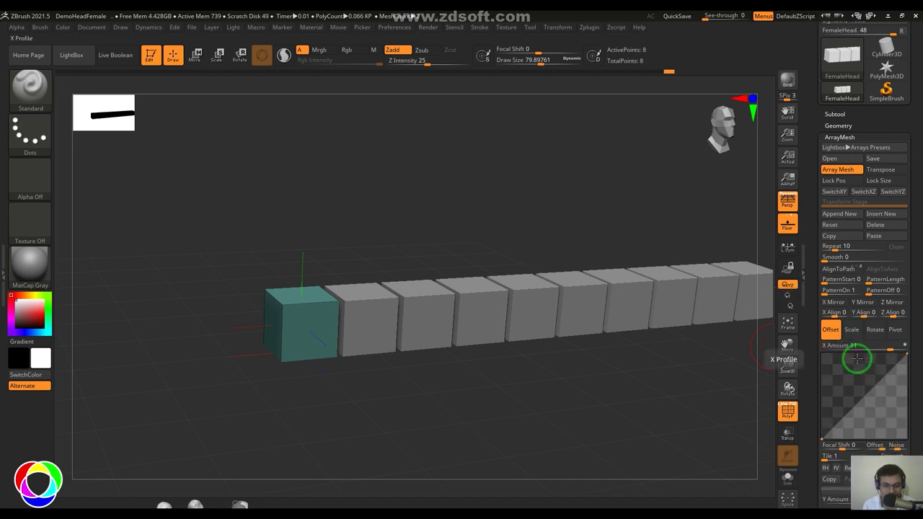
right_click_drag(618, 402, 599, 391, "ctrl")
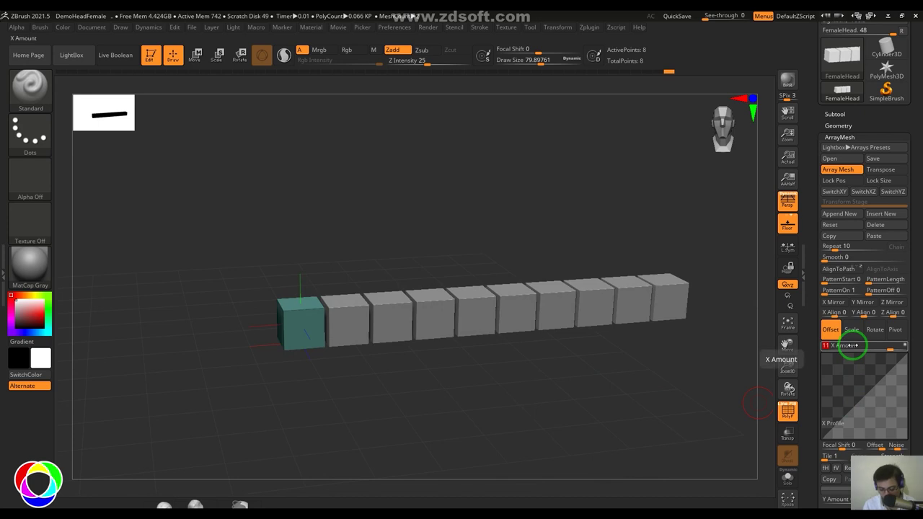
type("15")
key("Return")
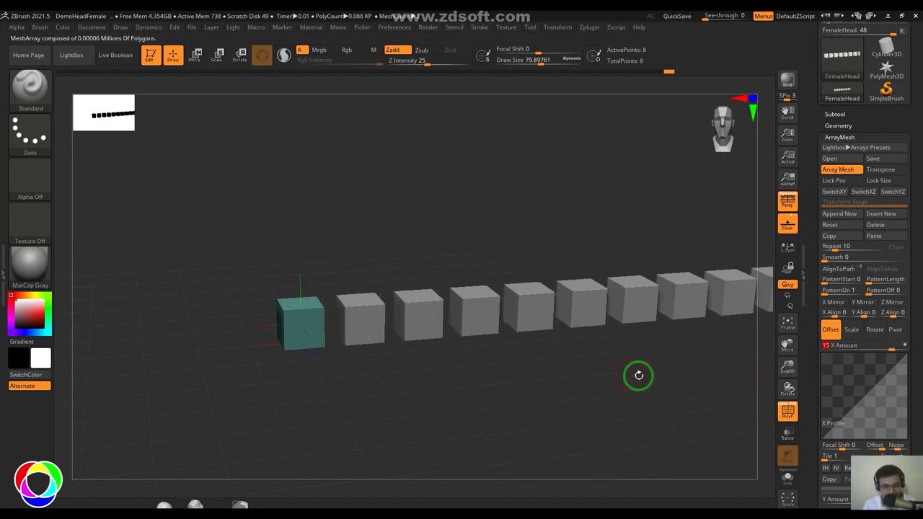
Bend the X offset profile into an S-curve to vary the spacing along the row of cubes.
left_click_drag(637, 375, 554, 377, "alt")
left_click_drag(833, 428, 834, 433)
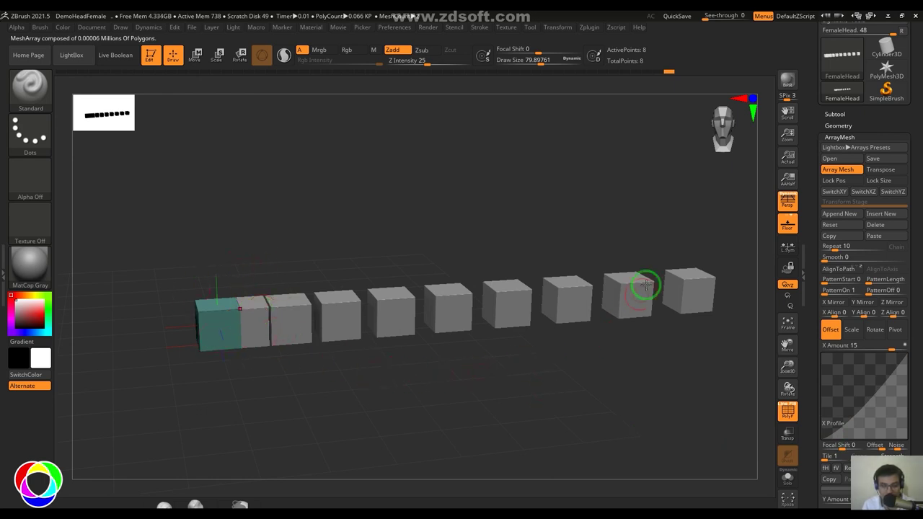
left_click_drag(894, 363, 897, 355)
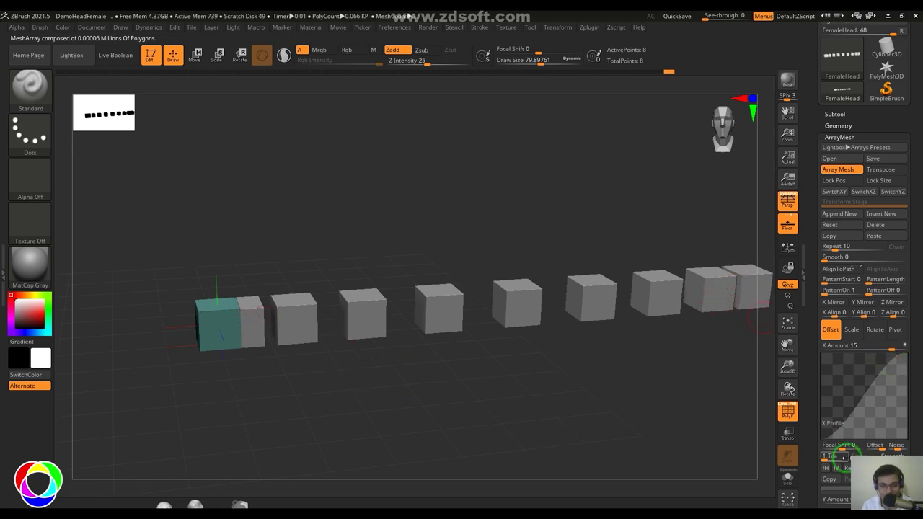
Set the cube array's Y scale to 3 so the cubes grow taller along the row.
left_click(851, 330)
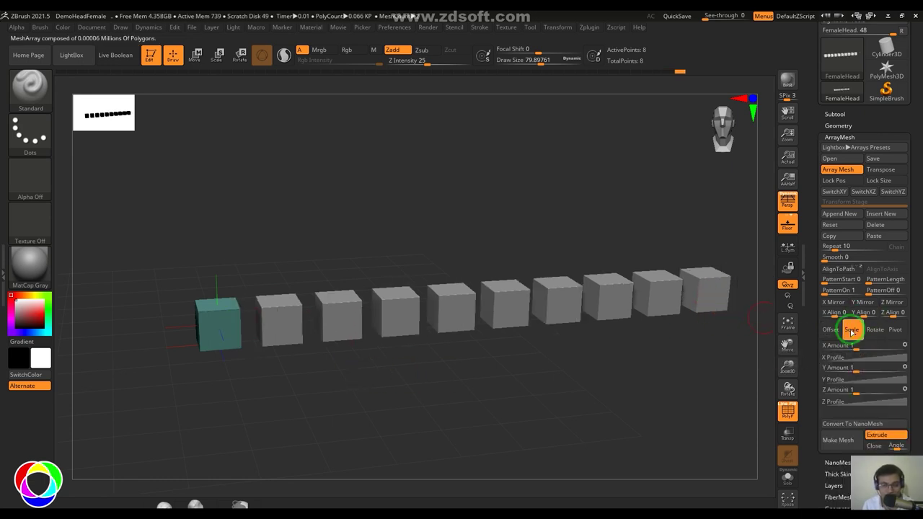
left_click(858, 368)
type("3")
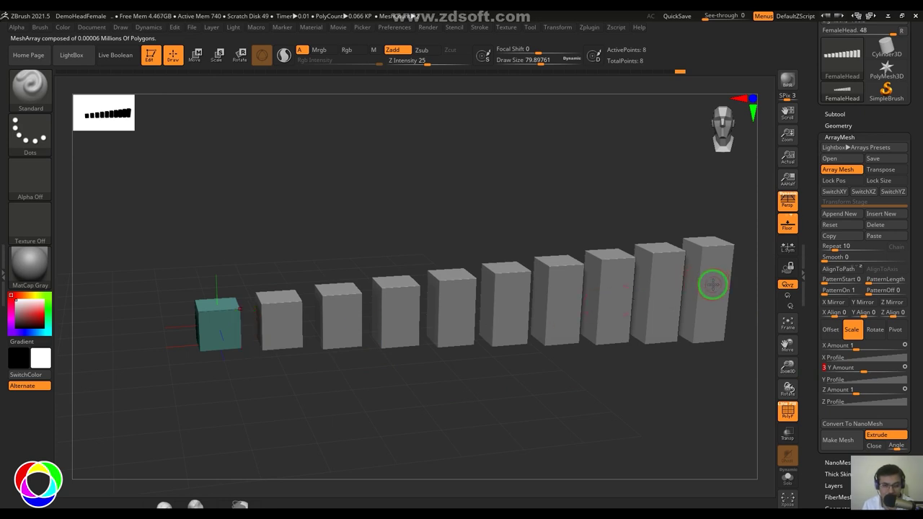
Try raising the start of the Y scale profile to the maximum, undo it, and reset the Y scale to 1.
left_click(871, 379)
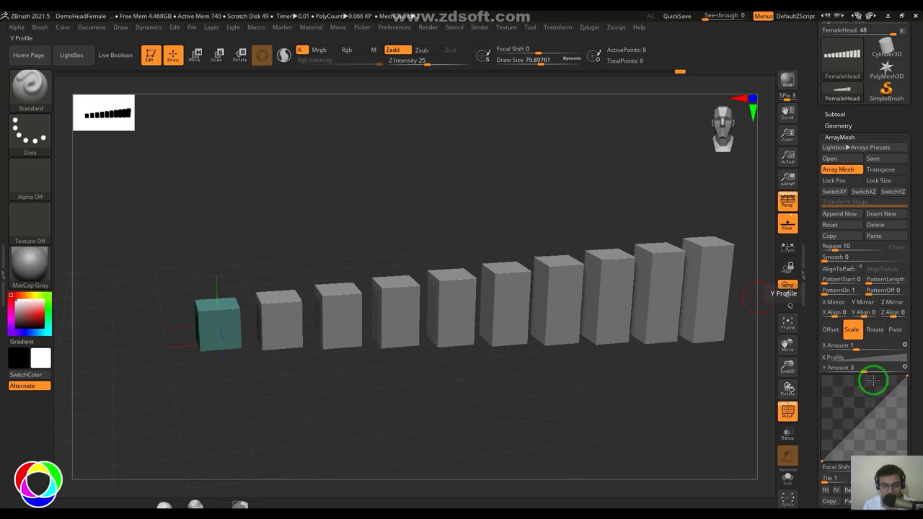
left_click_drag(821, 459, 819, 371)
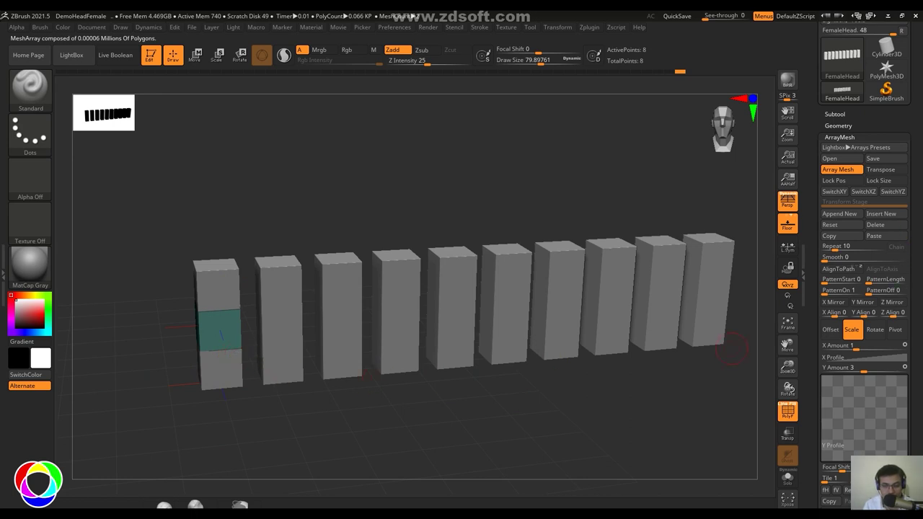
key("ctrl+z")
mouse_move(861, 367)
left_mouse_down()
mouse_move(844, 365)
mouse_move(852, 367)
left_mouse_up()
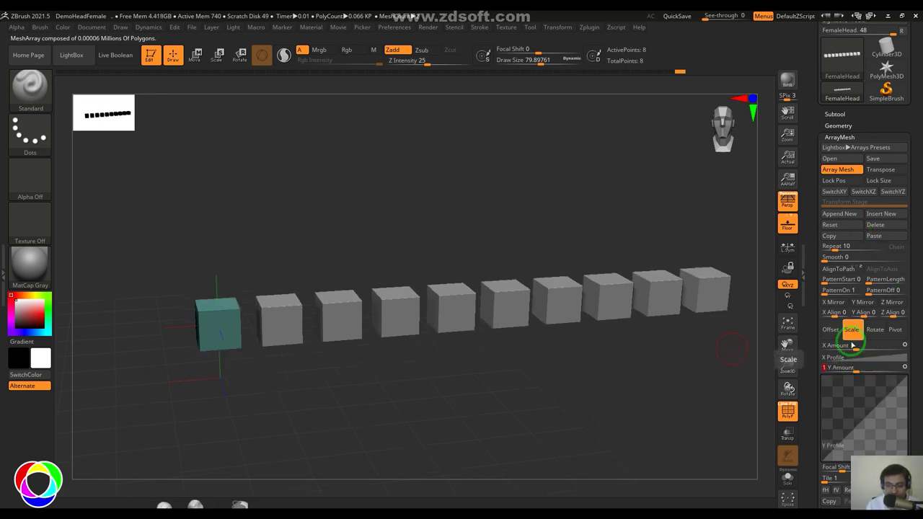
Set the cube array's X offset to 0 to stack all the copies in one place.
left_click(831, 330)
left_click(863, 345)
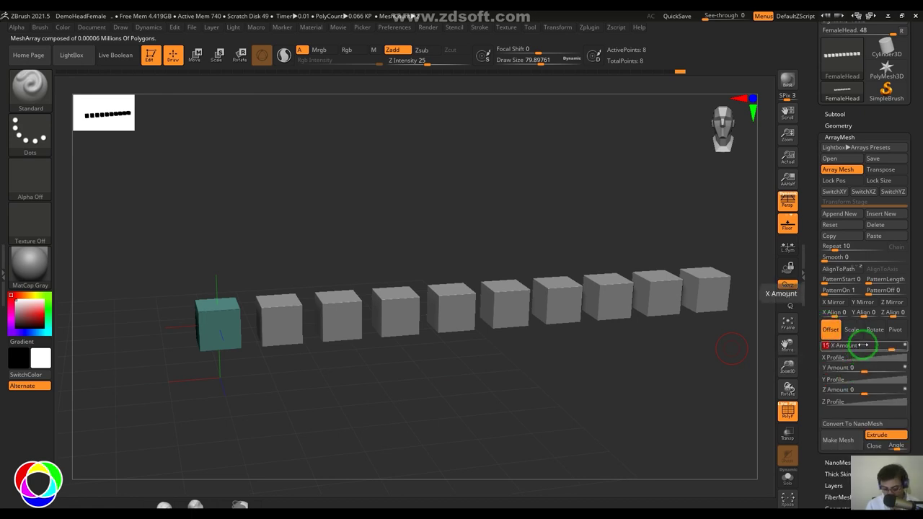
type("0")
key("Return")
left_click_drag(509, 377, 650, 310, "alt")
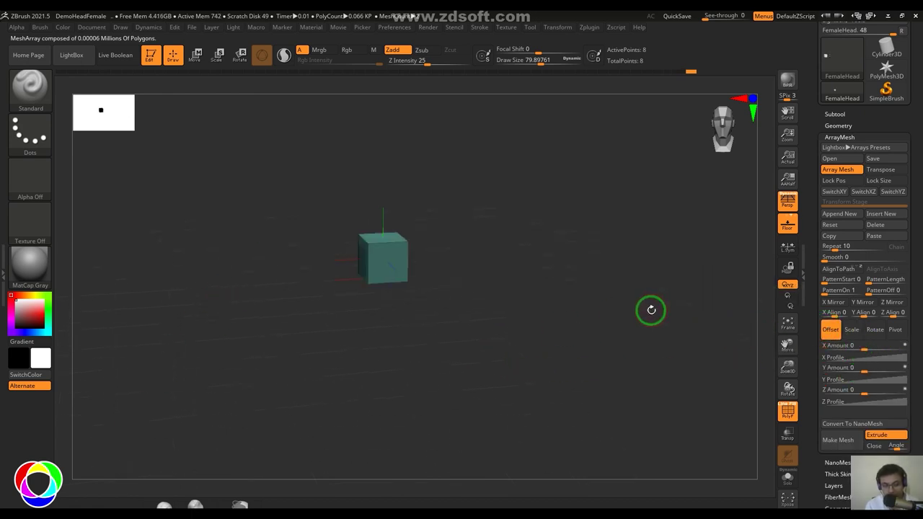
Set the cube array's Z rotation to 360 degrees.
left_click(874, 330)
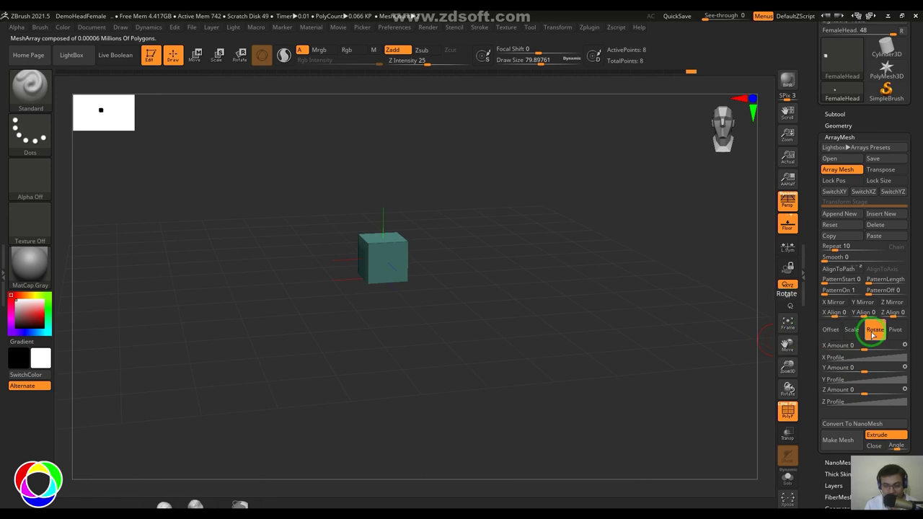
left_click(862, 391)
type("3")
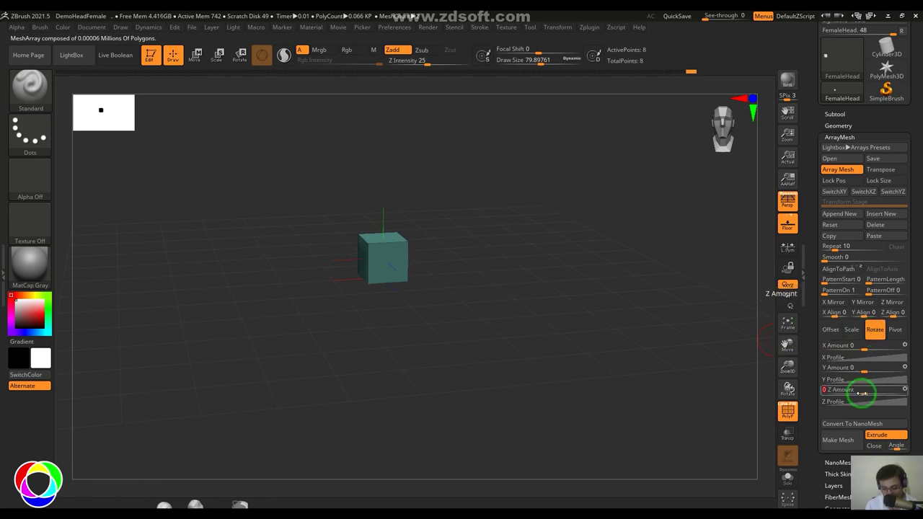
type("60")
key("Return")
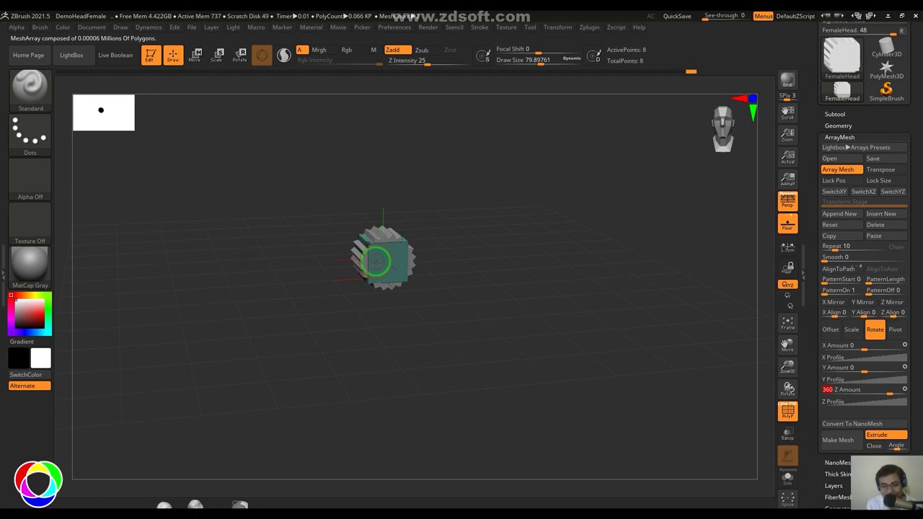
Set the rotated cube array's repeat count to 8.
left_click(845, 246)
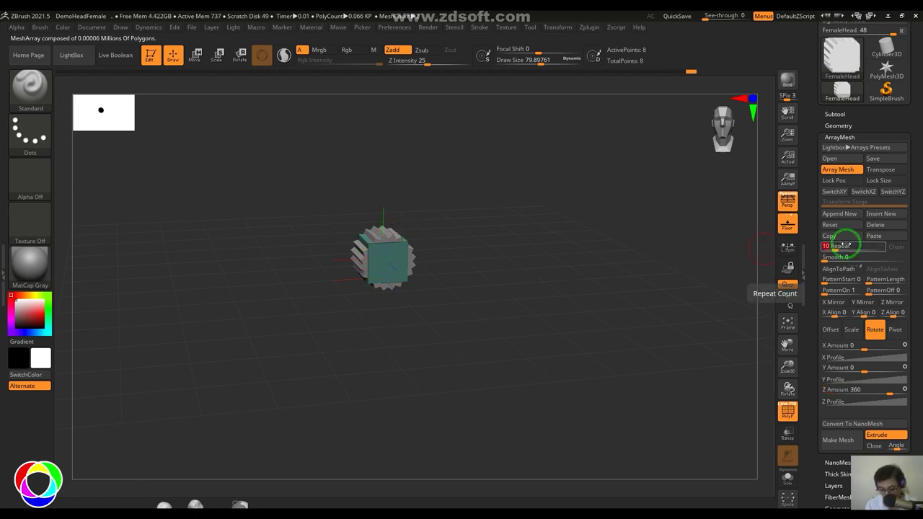
type("8")
left_click(381, 345)
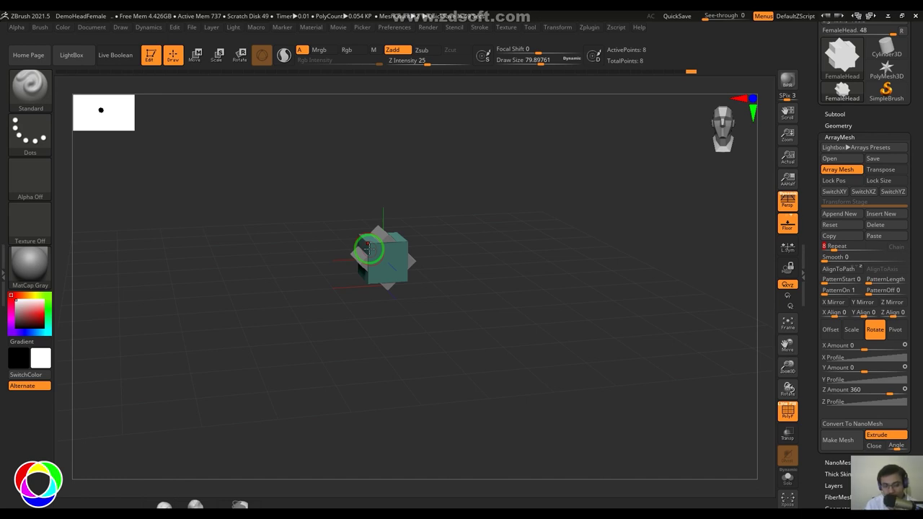
key("Return")
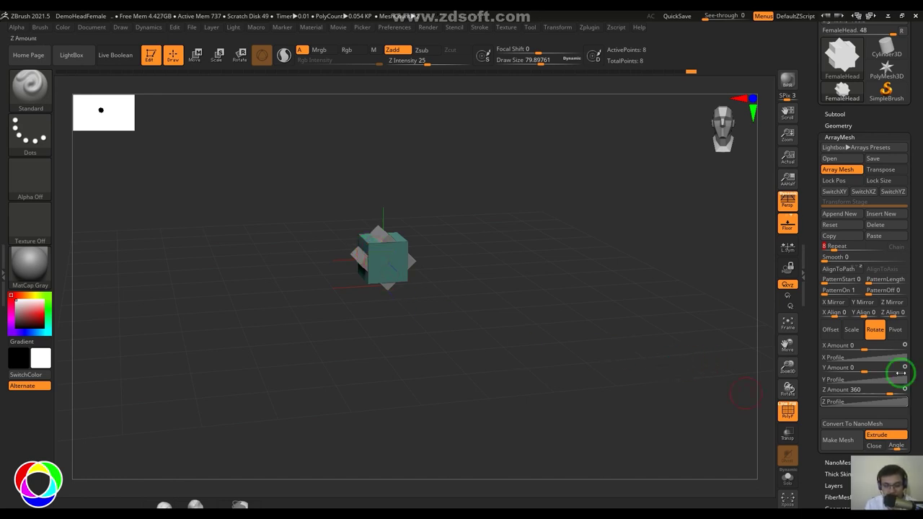
Move the array's pivot along Y, setting its amount to 5, to spread the cubes into a circle.
left_click(894, 330)
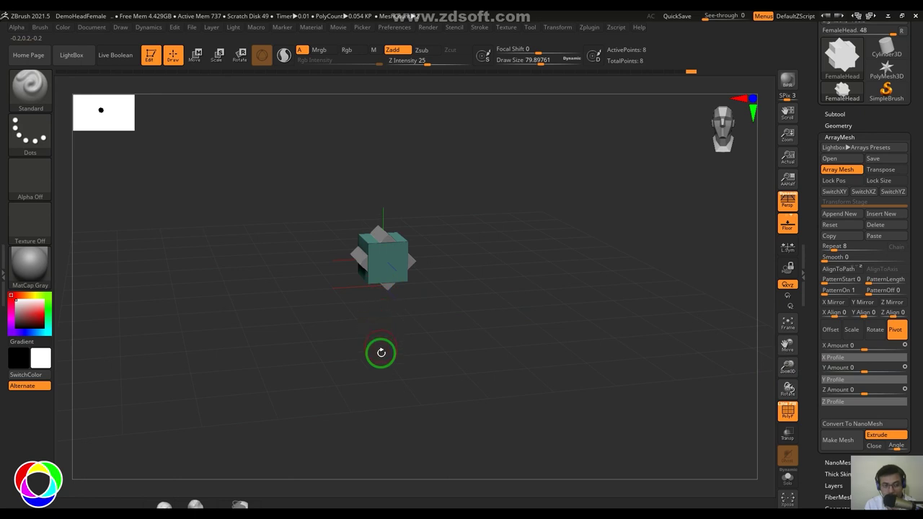
left_click_drag(865, 371, 884, 375)
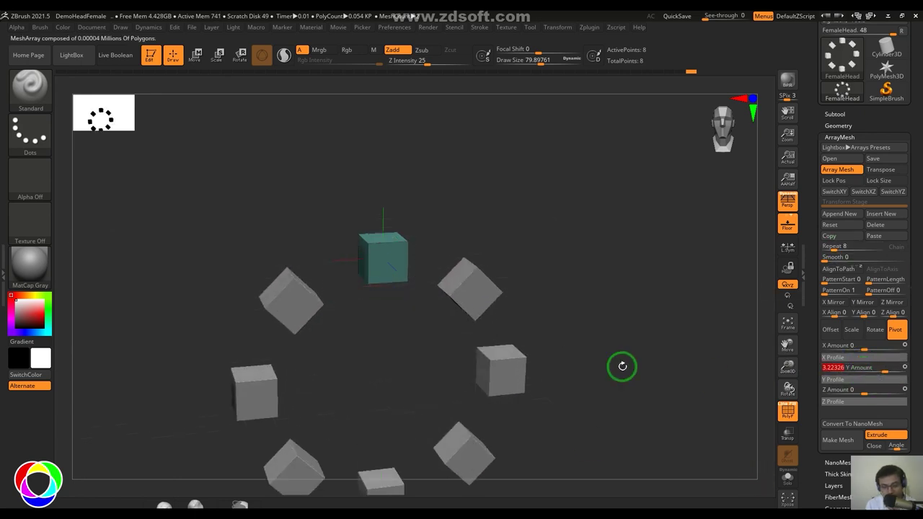
left_click_drag(585, 334, 583, 332)
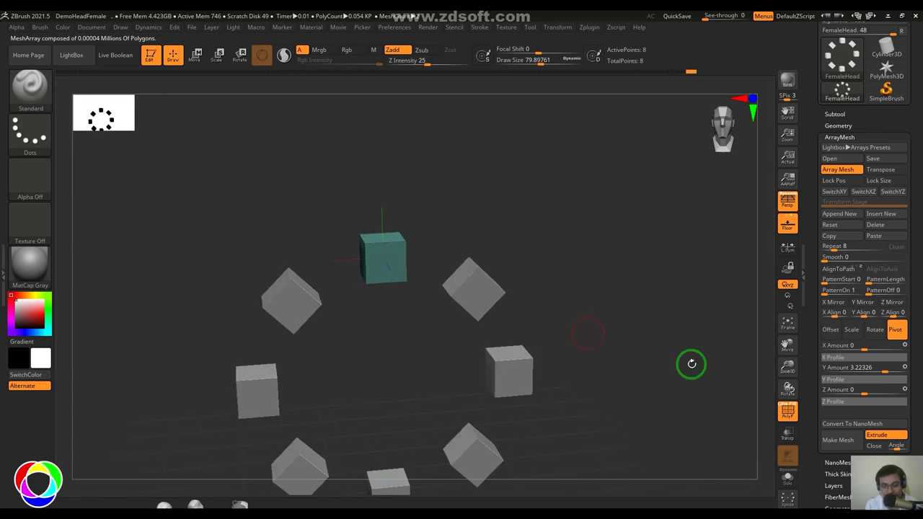
left_click(862, 368)
type("5")
key("Return")
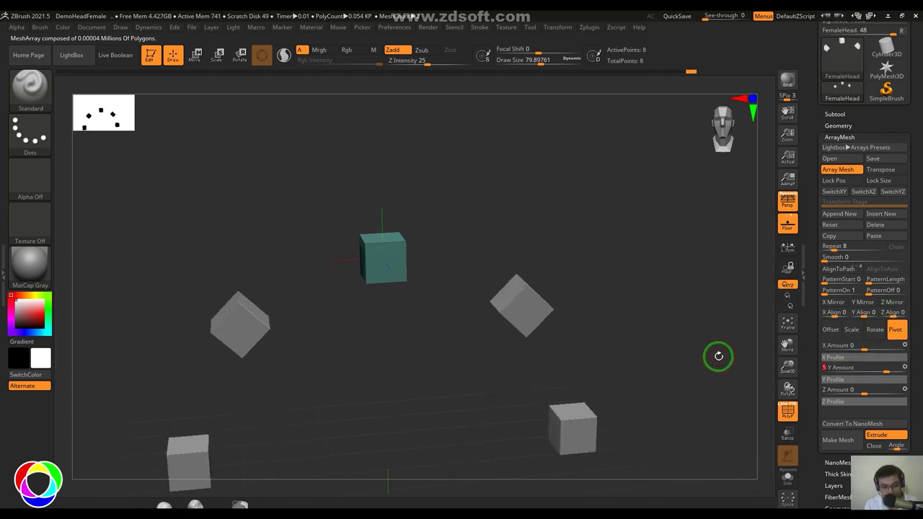
left_click_drag(727, 354, 680, 307, "alt")
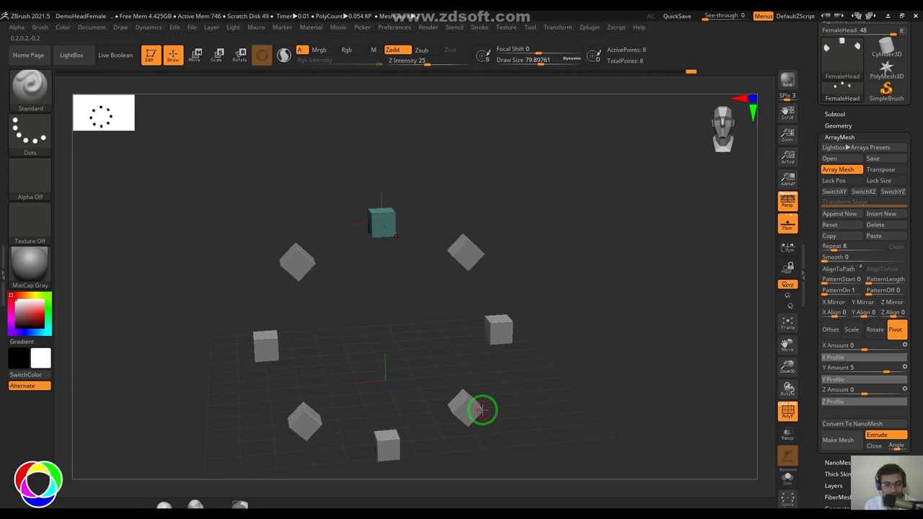
Set the circular array's repeat count to 36 to close the cubes into a ring, and inspect it at an angle.
left_click(848, 247)
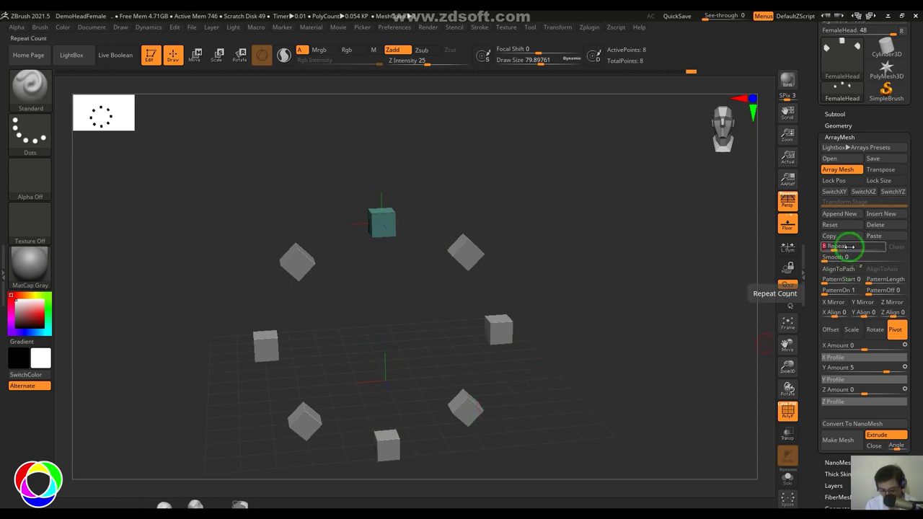
type("36")
key("Return")
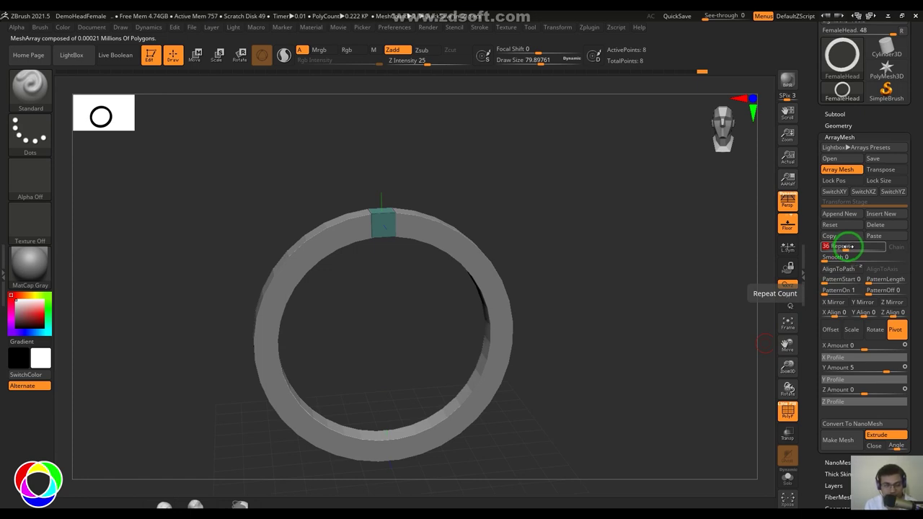
left_click_drag(630, 346, 606, 350)
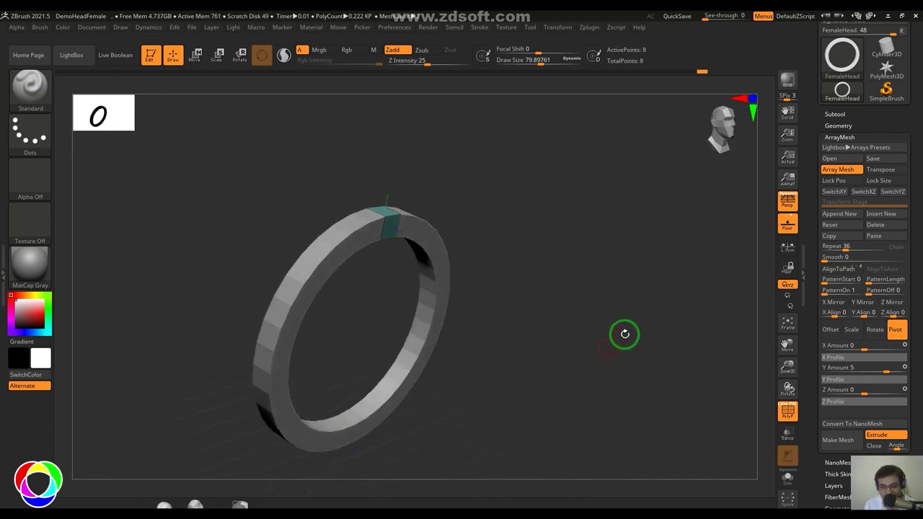
Offset the ring array along Z by about 3.22 and raise its repeat count to 91.
left_click(830, 329)
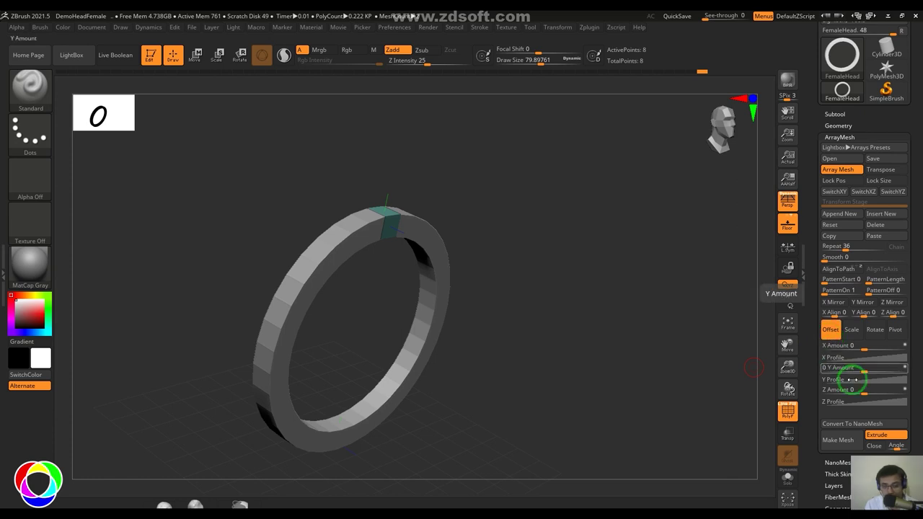
left_click_drag(861, 389, 886, 389)
left_click(851, 249)
left_click_drag(851, 249, 857, 252)
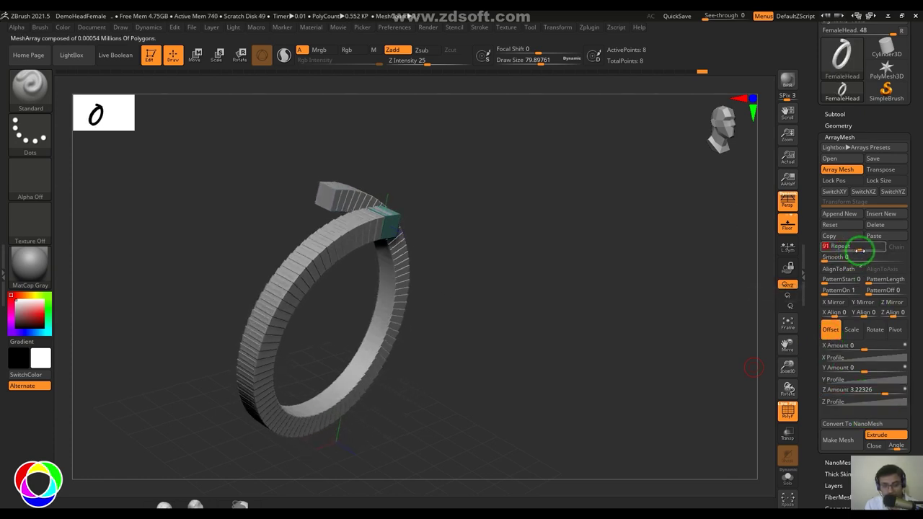
Set the array's Z rotation amount to 3600, inspect the result, and reduce the amount to 937.
left_click(875, 330)
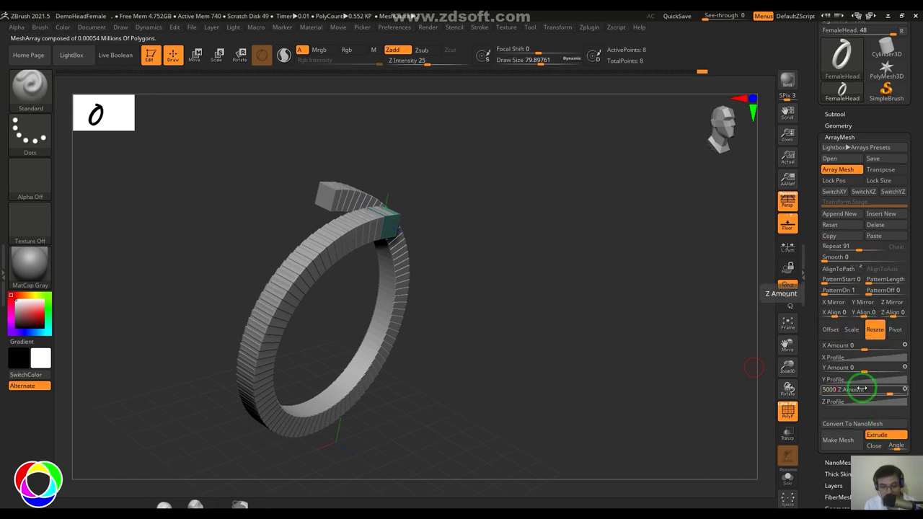
key("Return")
left_click_drag(598, 395, 573, 403)
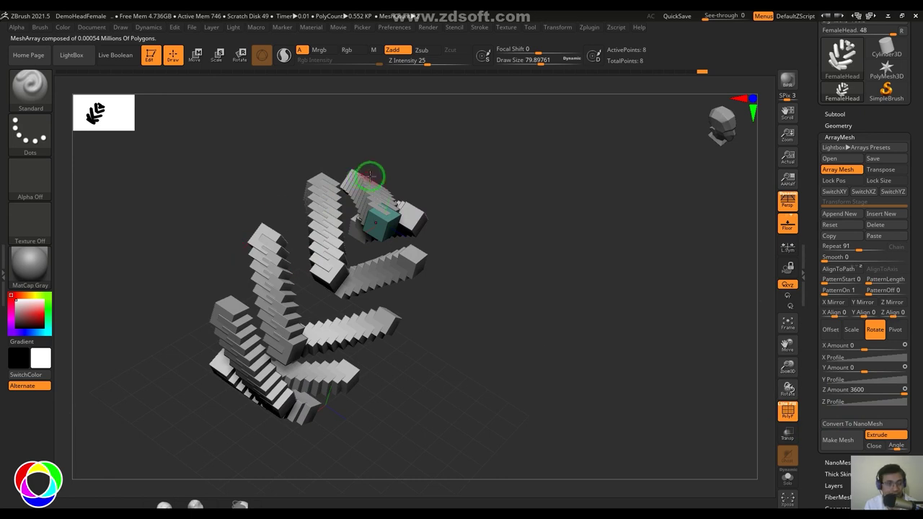
left_click_drag(891, 388, 894, 392)
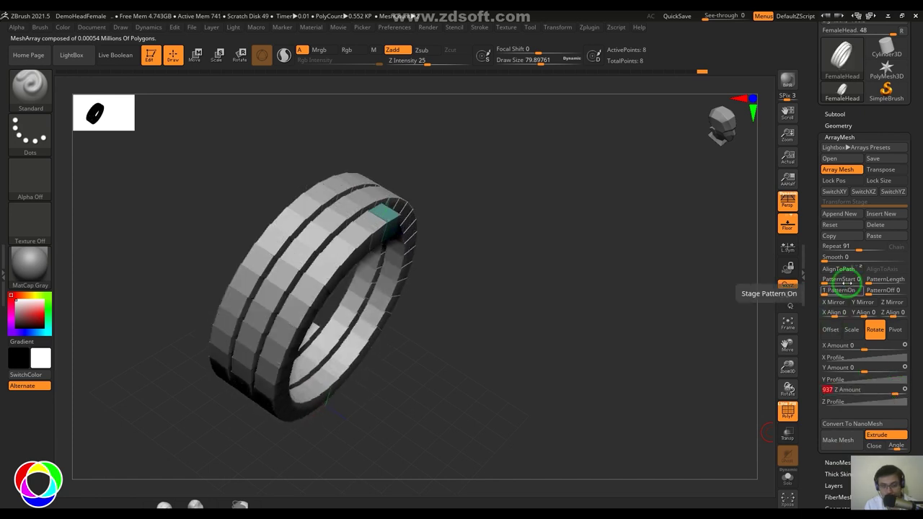
Increase the array's Z offset to about 20.27 to stretch the rings into a spiral, and inspect it.
left_click(831, 330)
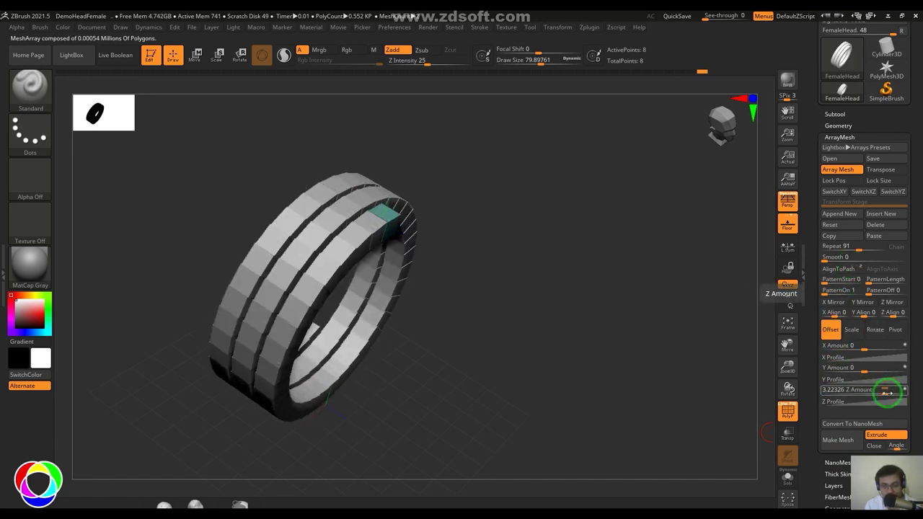
left_click_drag(890, 391, 893, 393)
left_click_drag(592, 301, 641, 331)
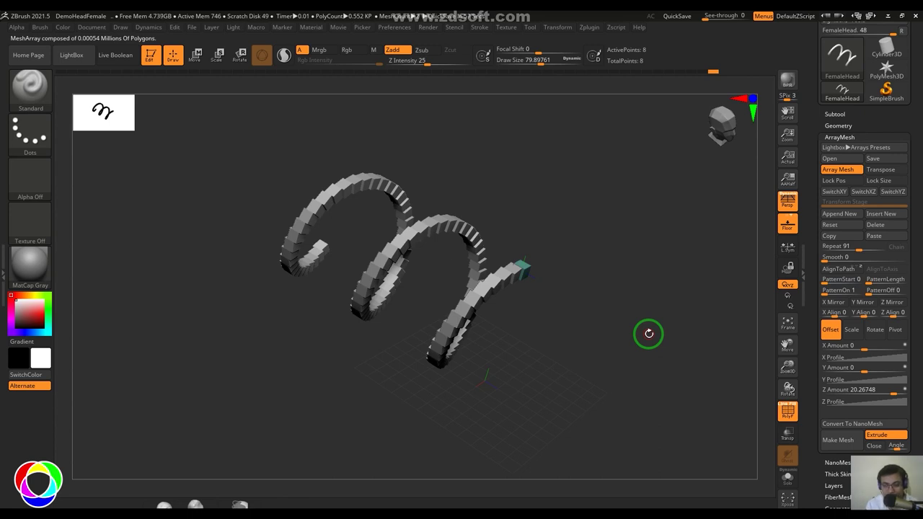
Reset the array's Z offset to 0 and reduce its repeat count to 10, finally to 8.
left_click(859, 391)
type("0")
key("Return")
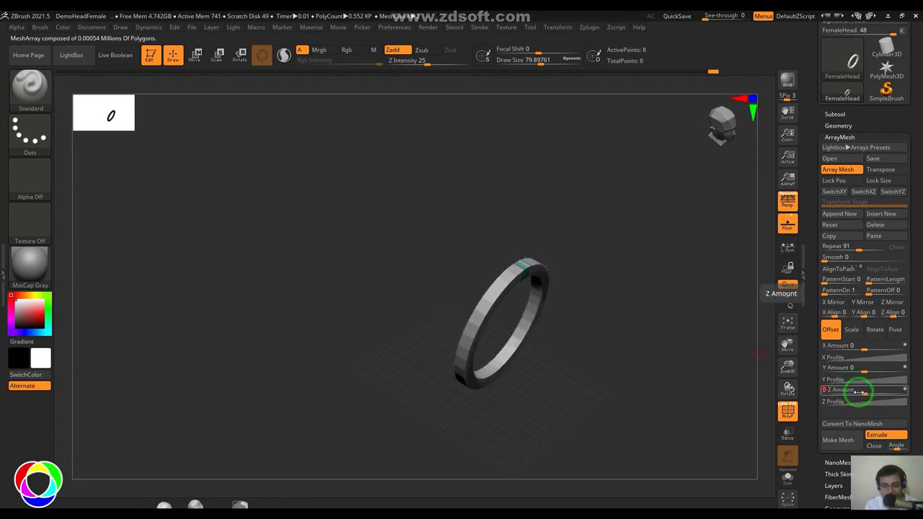
left_click(848, 246)
type("10")
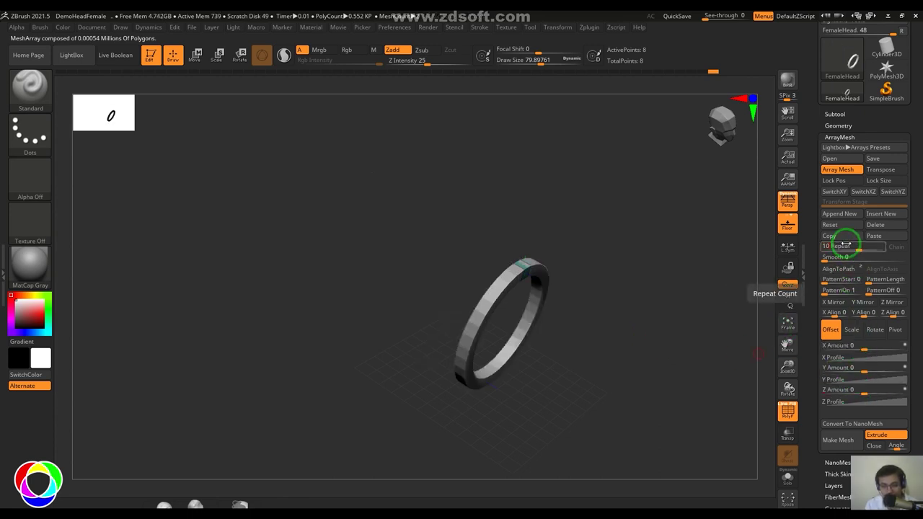
key("Return")
left_click(846, 244)
type("8")
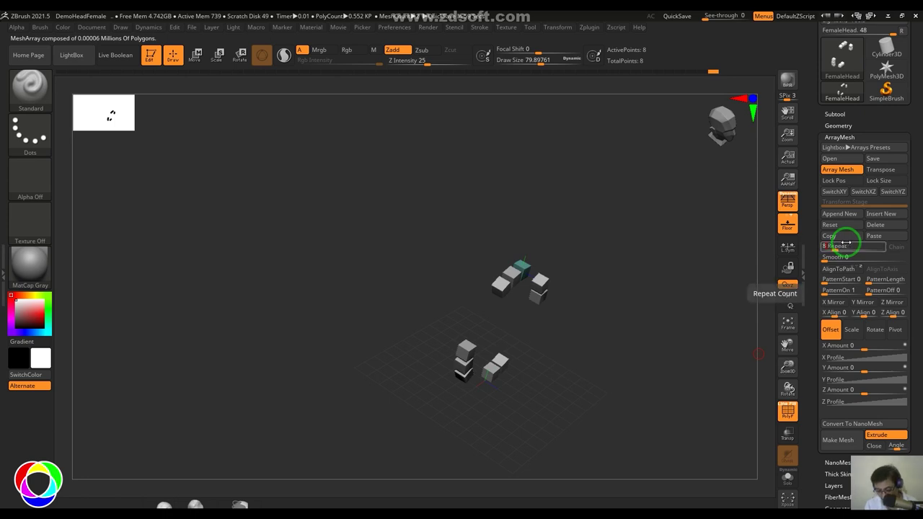
key("Return")
Set the array's Z rotation amount to 360 to distribute the eight cubes around one full circle.
left_click(874, 330)
left_click(871, 390)
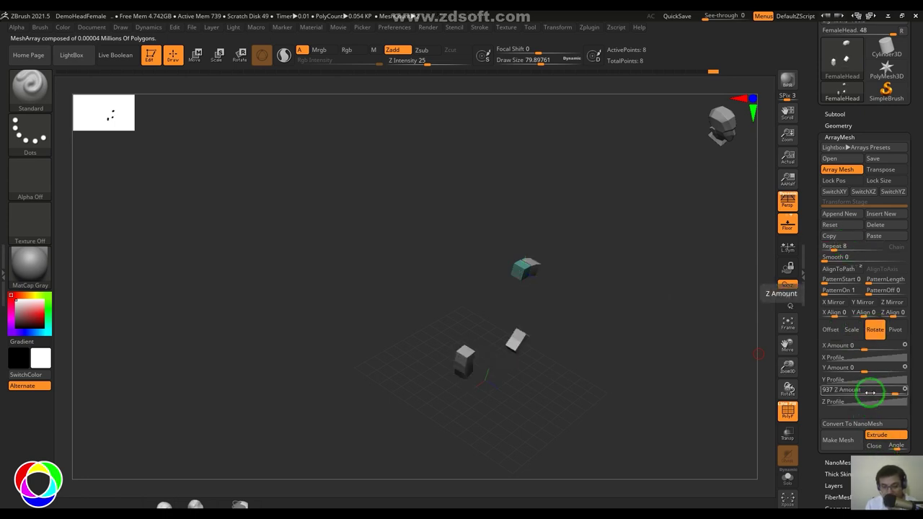
type("937")
key("Return")
Inset the two opposite side faces of the source cube with the ZModeler brush's Inset action on a single poly.
left_click_drag(682, 401, 725, 449)
left_click_drag(578, 355, 595, 385, "alt")
key("b")
key("z")
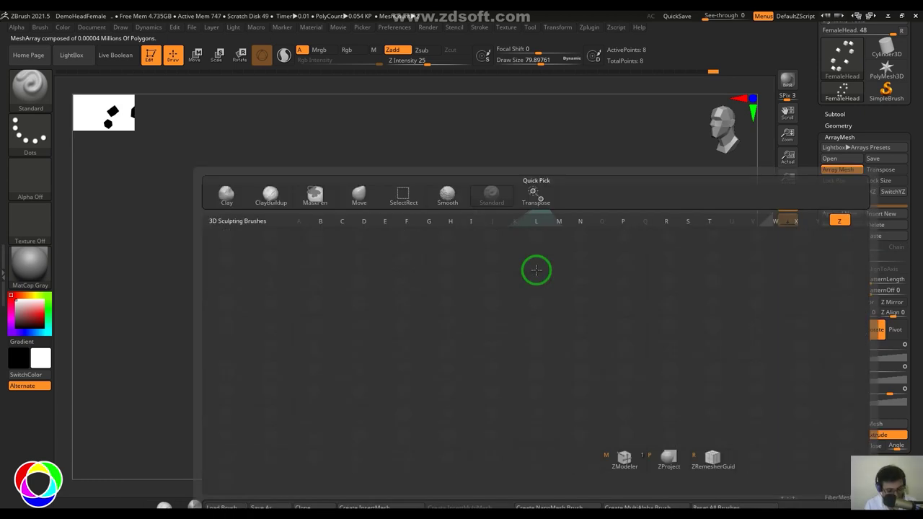
key("m")
key("space")
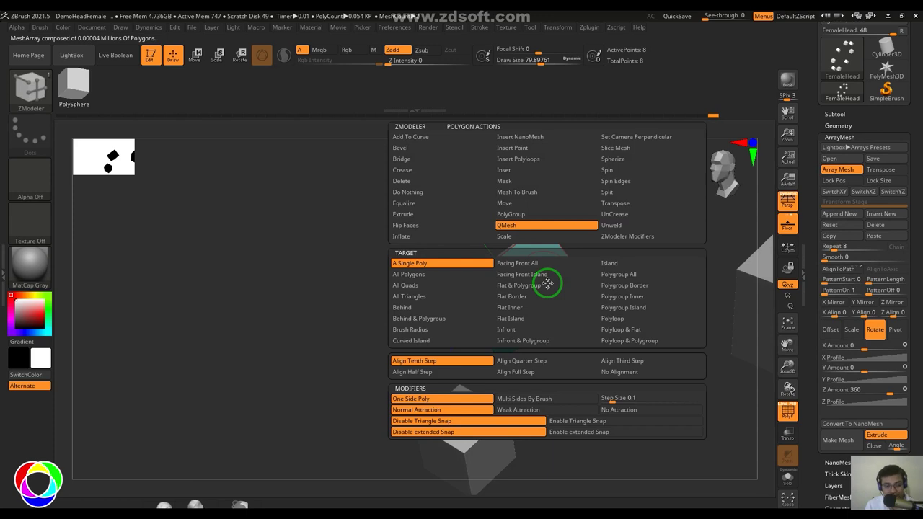
left_click(508, 171)
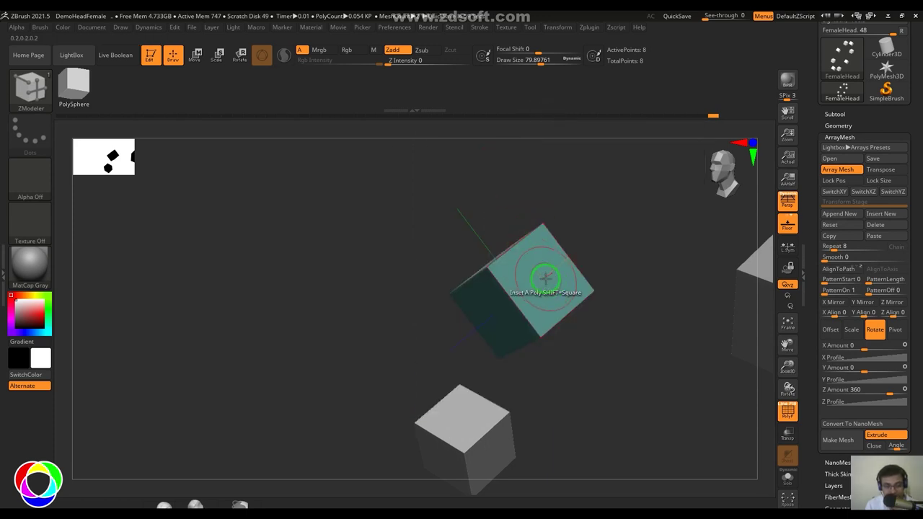
left_click_drag(539, 276, 531, 264)
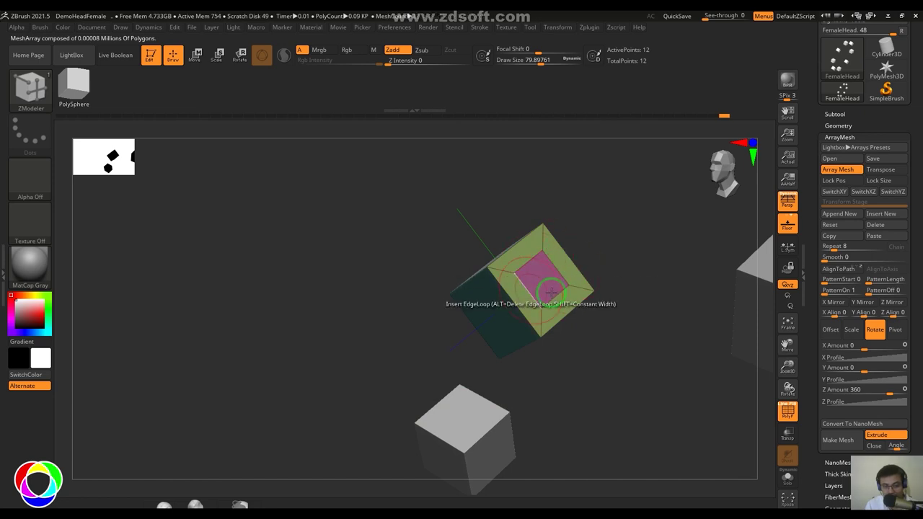
left_click_drag(577, 383, 641, 354)
left_click_drag(623, 276, 544, 362)
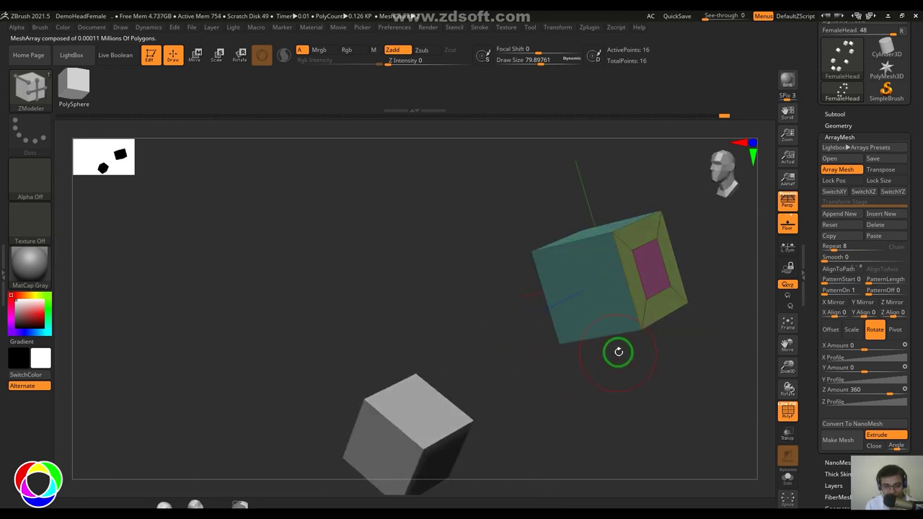
Group the whole source cube as one polygroup, and give both inset center faces their own polygroup with ZModeler's single-poly PolyGroup action.
key("ctrl+w")
key("space")
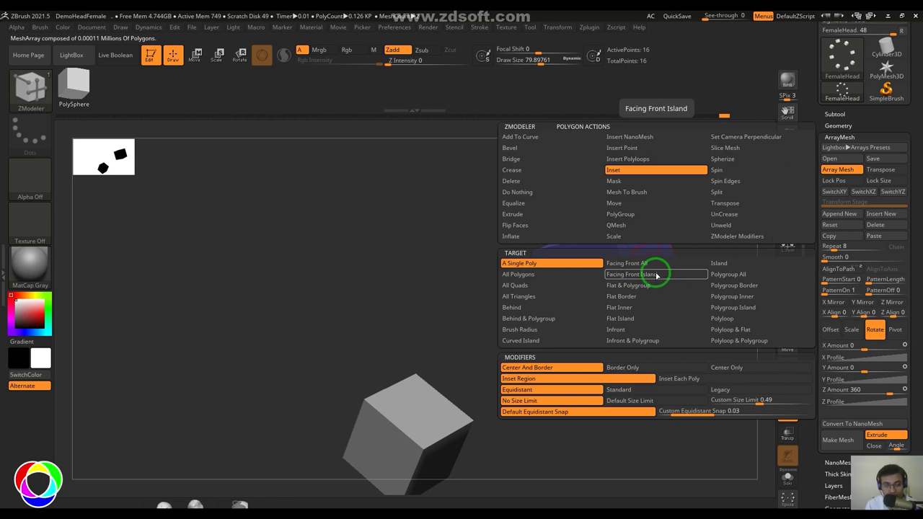
left_click(638, 214)
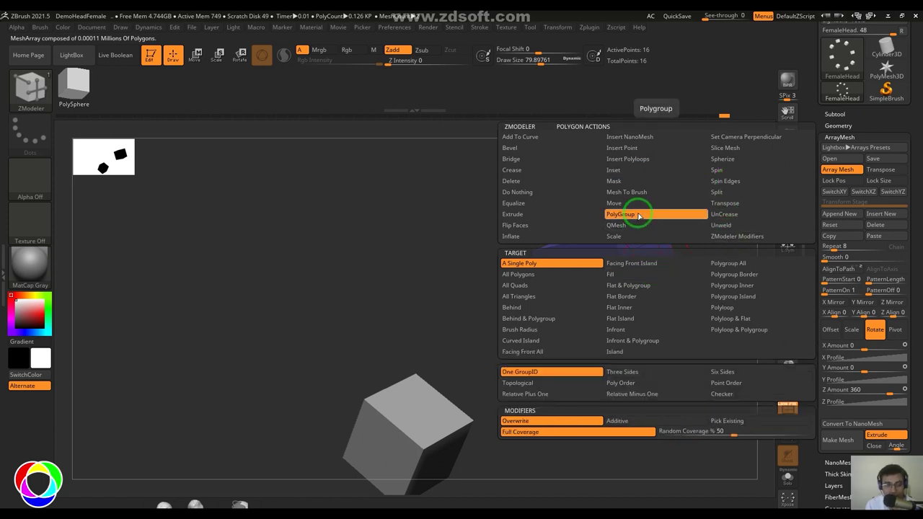
left_click(657, 269)
left_click_drag(624, 353, 681, 385)
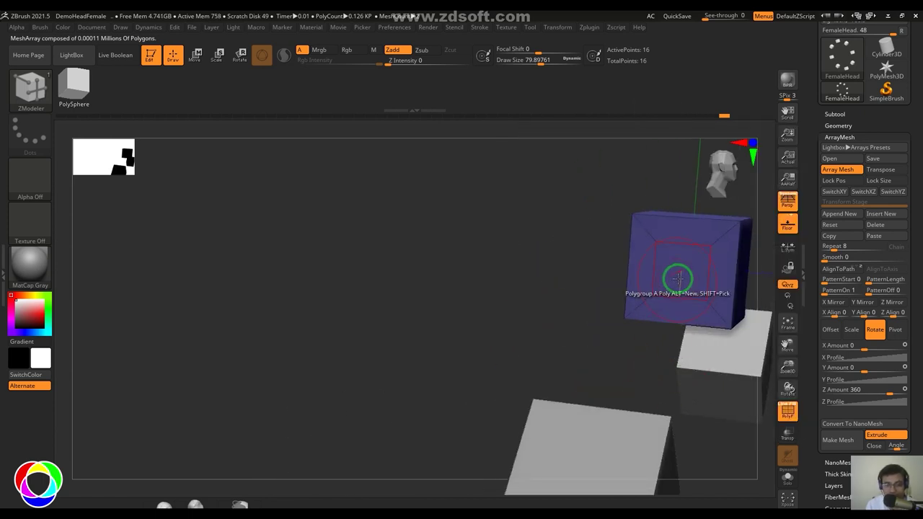
left_click(677, 278)
left_click_drag(556, 324, 619, 352)
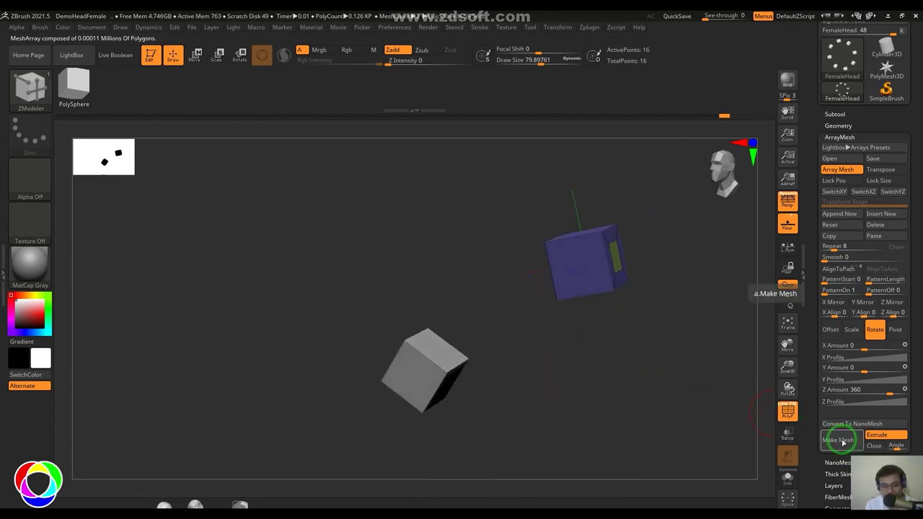
Set the circular array's repeat count to 15 and raise it to 18 to narrow the gaps between cubes.
left_click(851, 246)
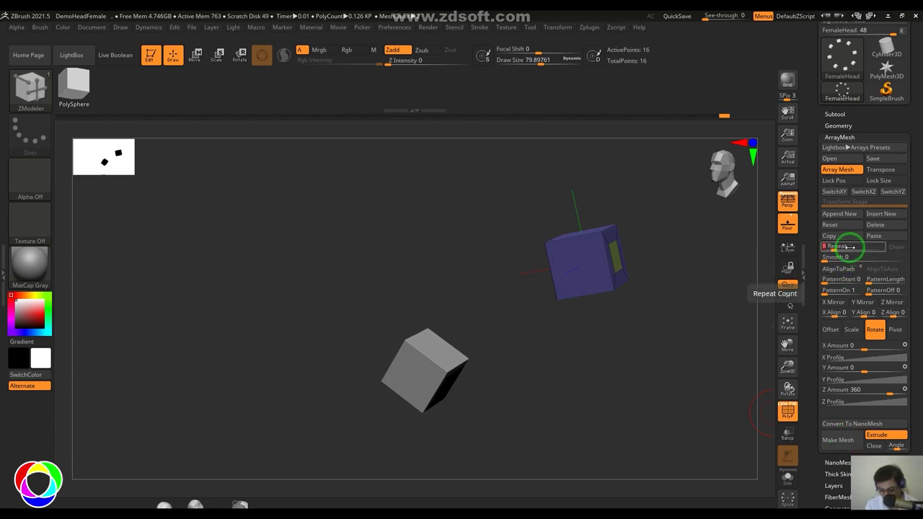
type("15")
key("Return")
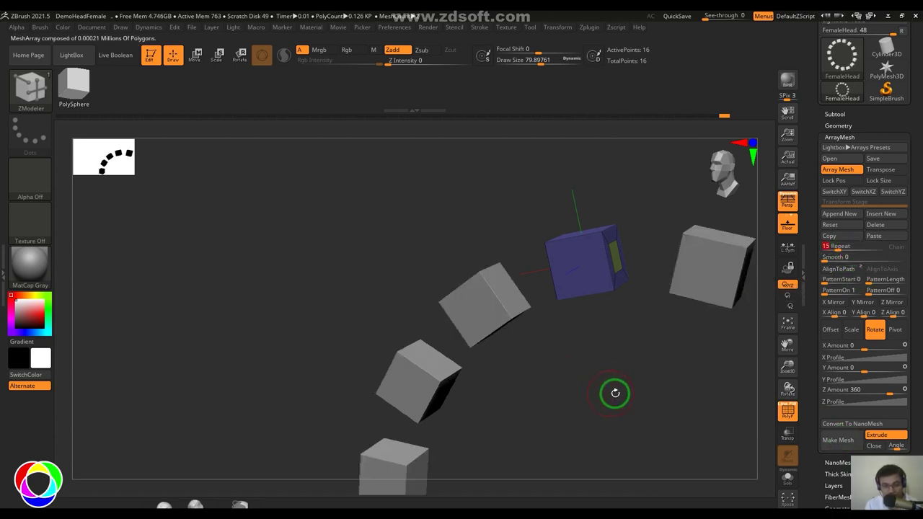
right_click_drag(586, 370, 754, 389, "ctrl")
left_click(846, 247)
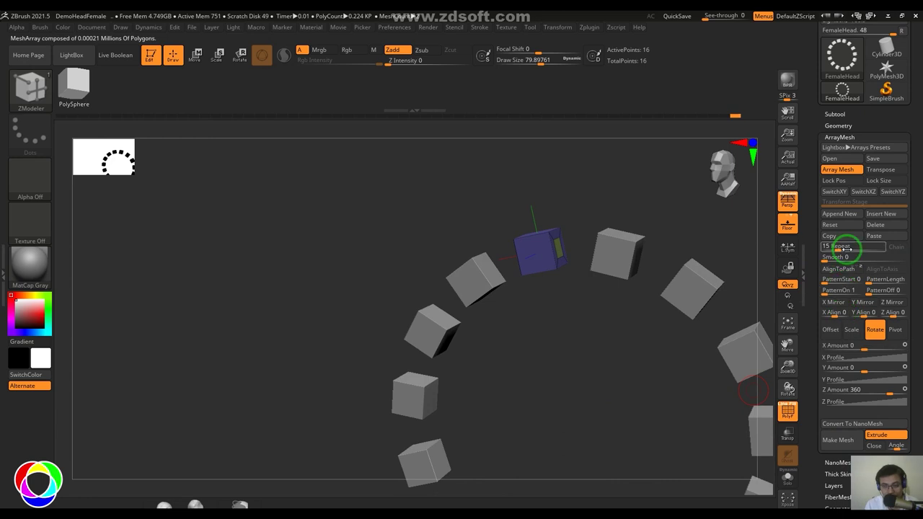
type("18")
key("Return")
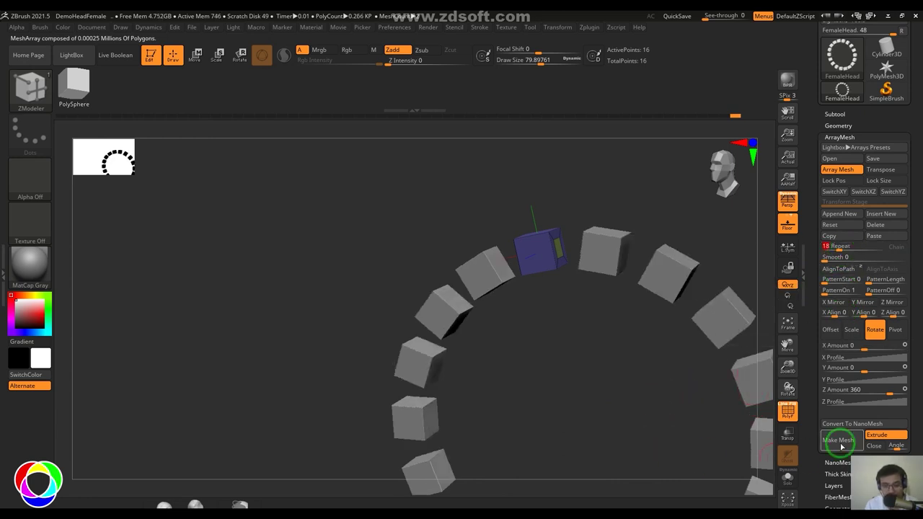
Convert the array to a mesh with Extrude enabled, inspect the links between the cubes, and undo the conversion.
left_click(841, 439)
left_click_drag(560, 385, 544, 396)
right_click_drag(606, 421, 635, 406, "ctrl")
left_click_drag(602, 375, 617, 350)
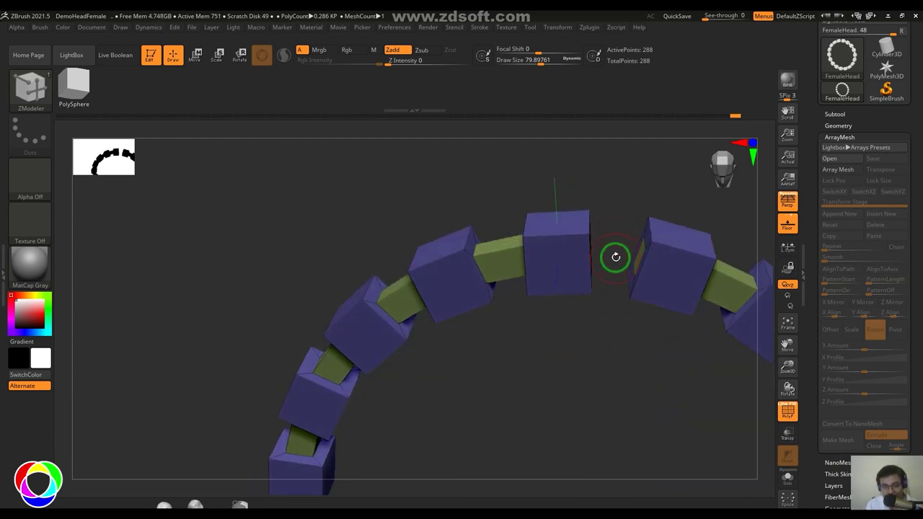
left_click_drag(616, 257, 627, 370)
key("ctrl+z")
Enable Close for the extruded shape, make the mesh to check the link between first and last cubes, and undo the conversion.
left_click(873, 445)
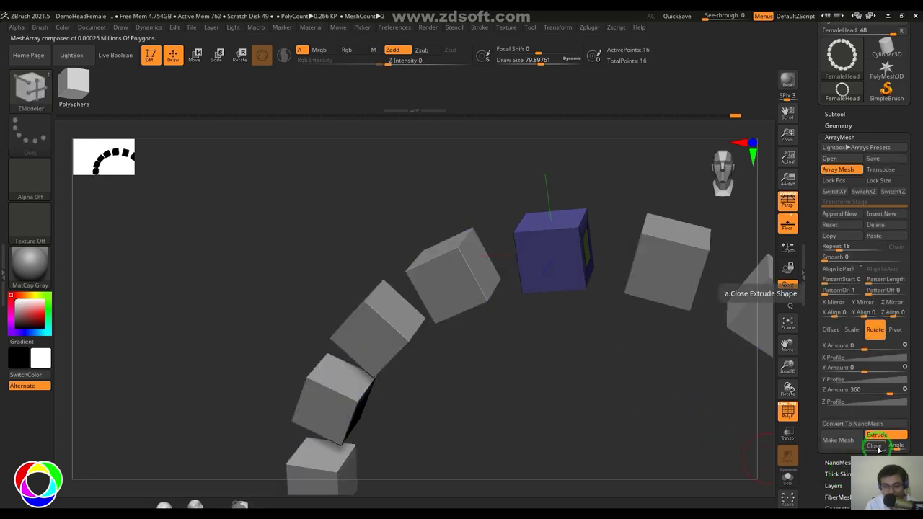
left_click(838, 440)
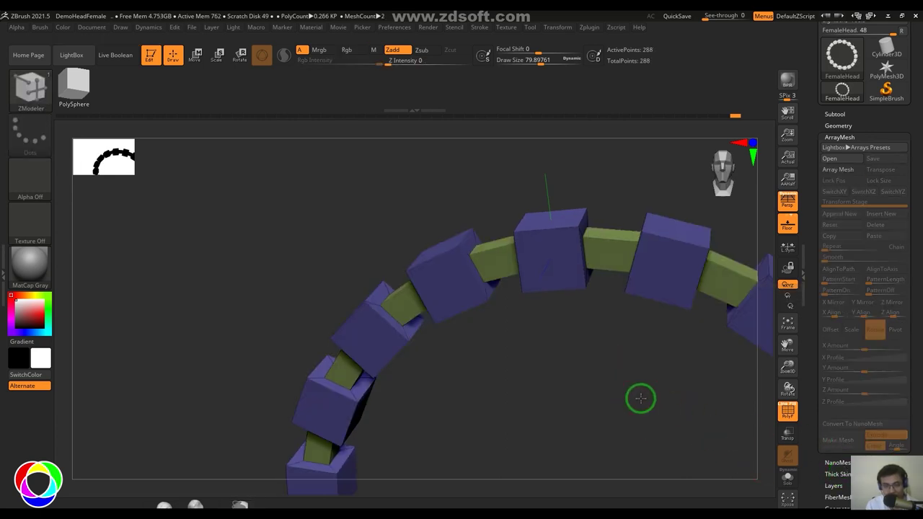
left_click_drag(639, 396, 739, 440)
key("ctrl+z")
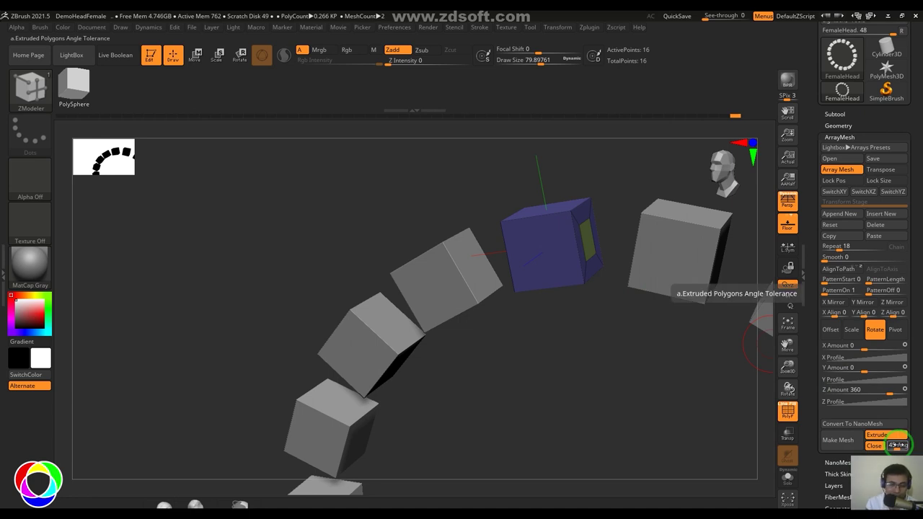
Convert the array to a mesh with Extrude and Close enabled, and inspect the whole linked ring.
left_click(841, 448)
right_click_drag(542, 423, 499, 311, "ctrl")
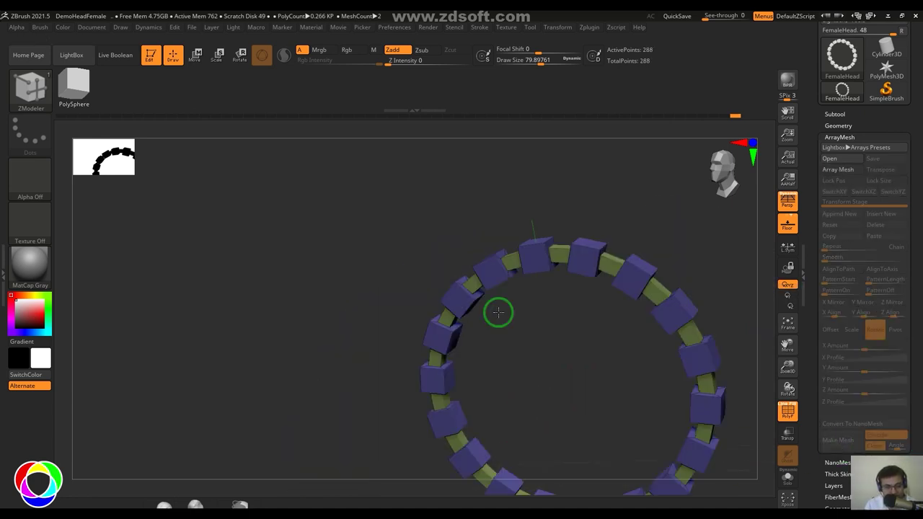
right_click_drag(523, 375, 578, 334, "ctrl")
left_click_drag(578, 334, 527, 324)
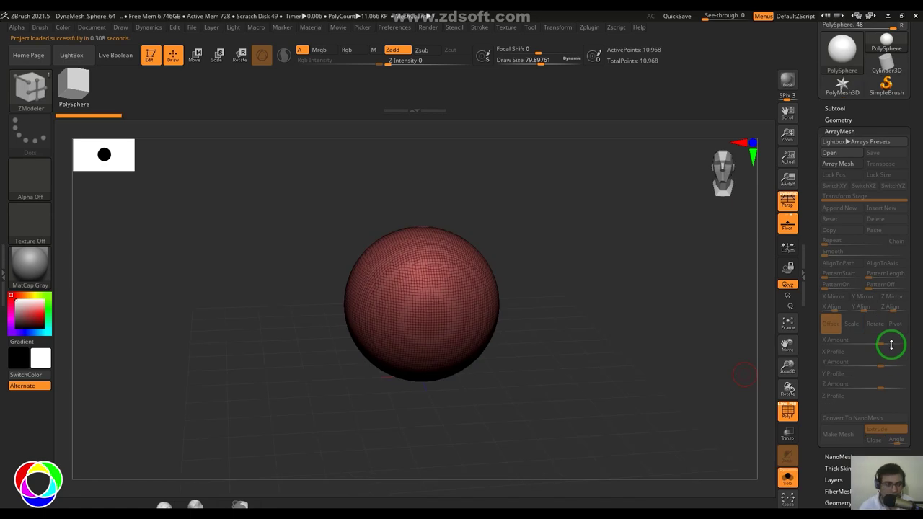
Open the ArrayBuilding.ZPR project from LightBox's ArrayMeshes project folder without saving the current one, and bring the whole building into view.
left_click(67, 51)
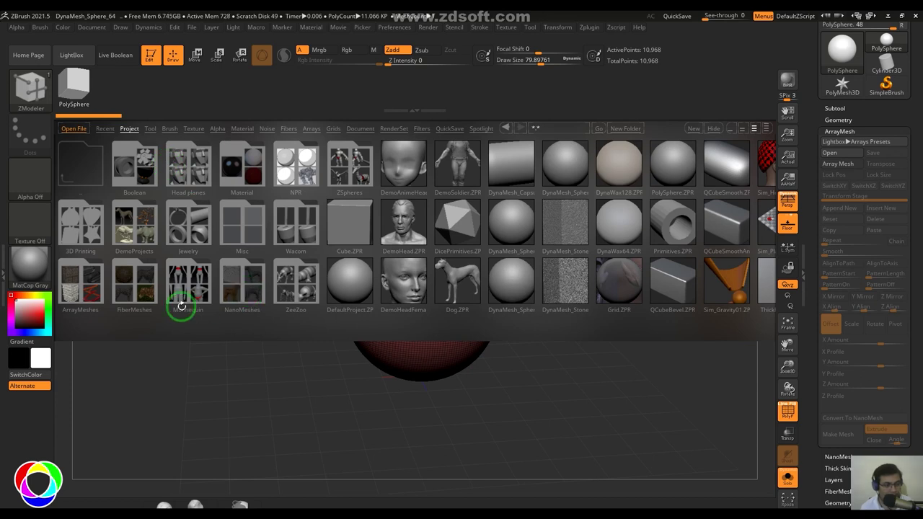
left_click(82, 282)
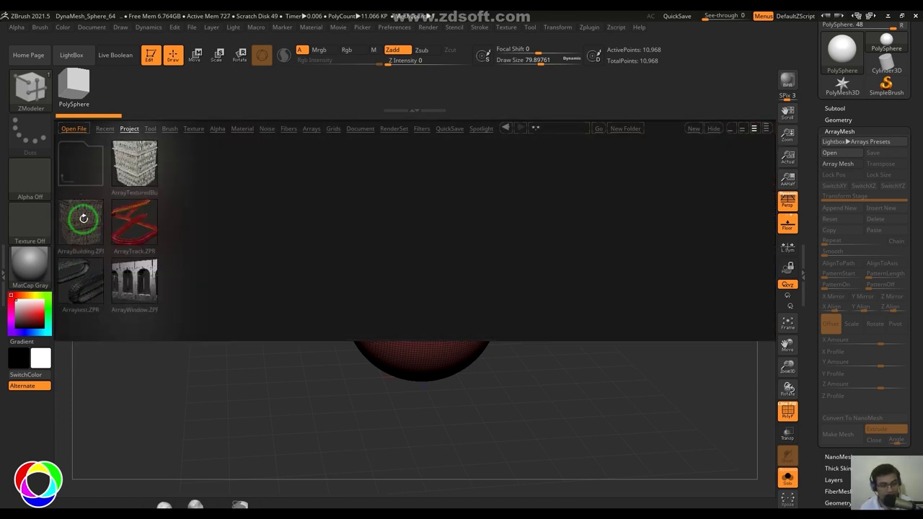
double_click(84, 229)
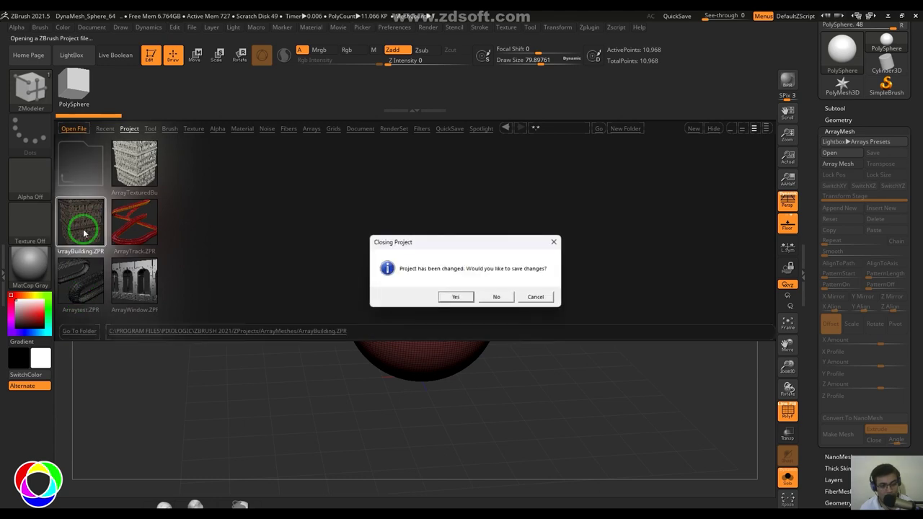
left_click(479, 294)
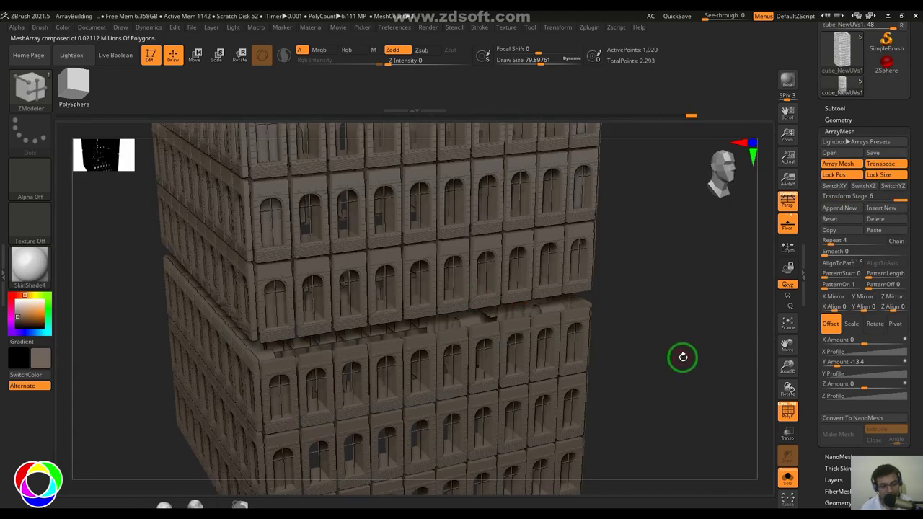
left_click_drag(683, 357, 671, 295, "alt")
left_click_drag(637, 326, 613, 320, "alt")
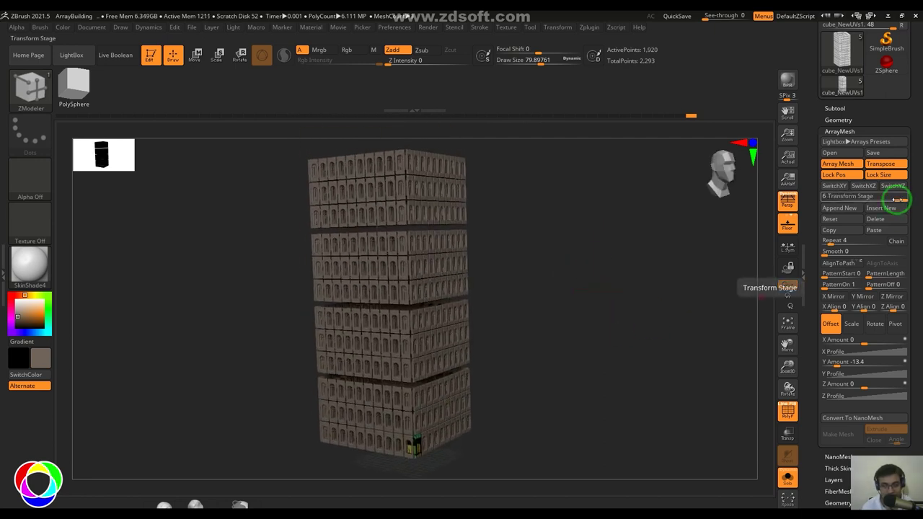
Delete transform stages 6 and 5 of the building array, undoing a trial deletion of stage 4 in between.
left_click(892, 220)
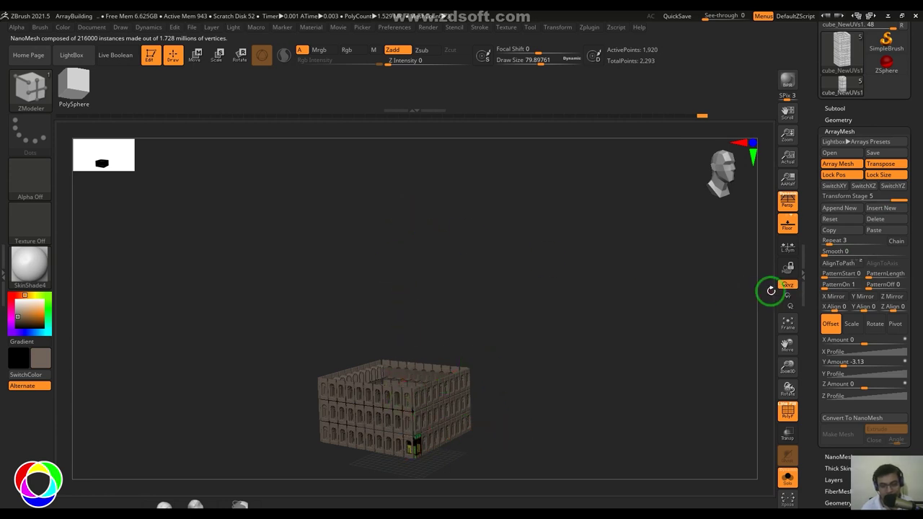
left_click(881, 200)
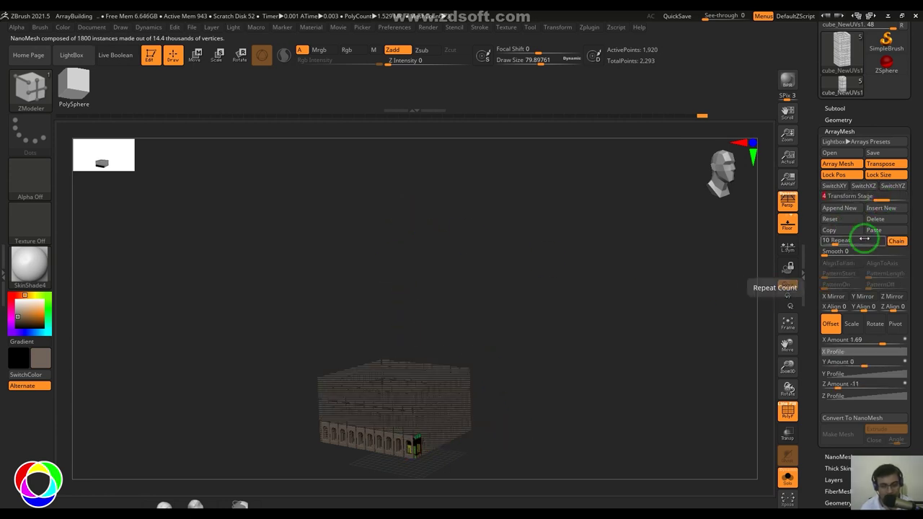
left_click(876, 219)
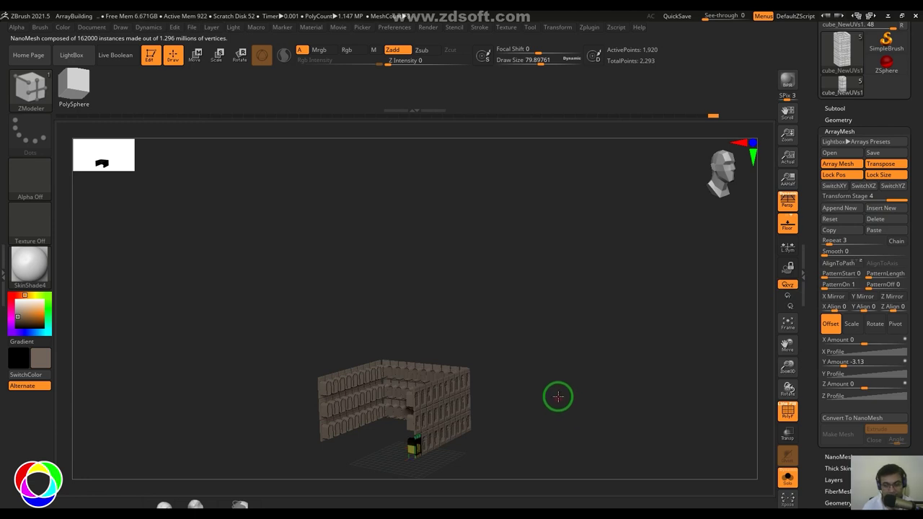
mouse_move(557, 396)
left_mouse_down()
mouse_move(585, 336)
mouse_move(637, 366)
left_mouse_up()
key("ctrl+z")
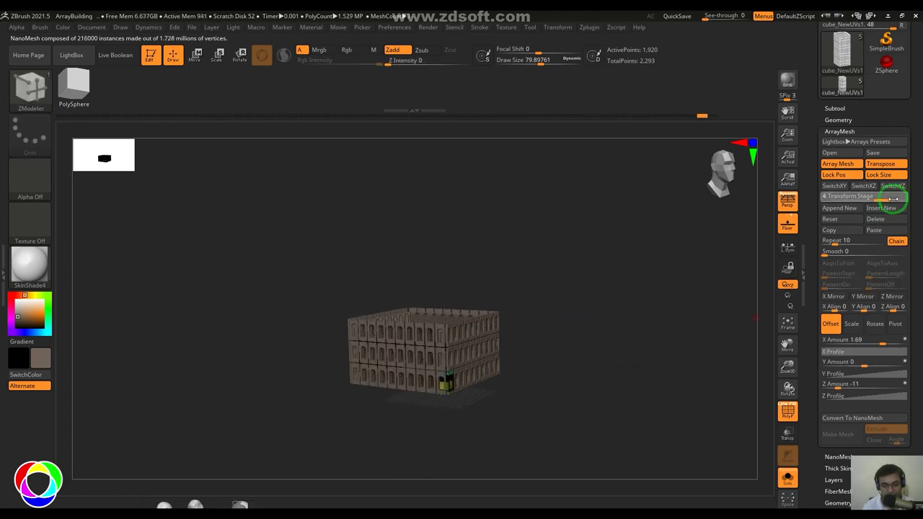
key("ctrl+shift+z")
left_click(870, 220)
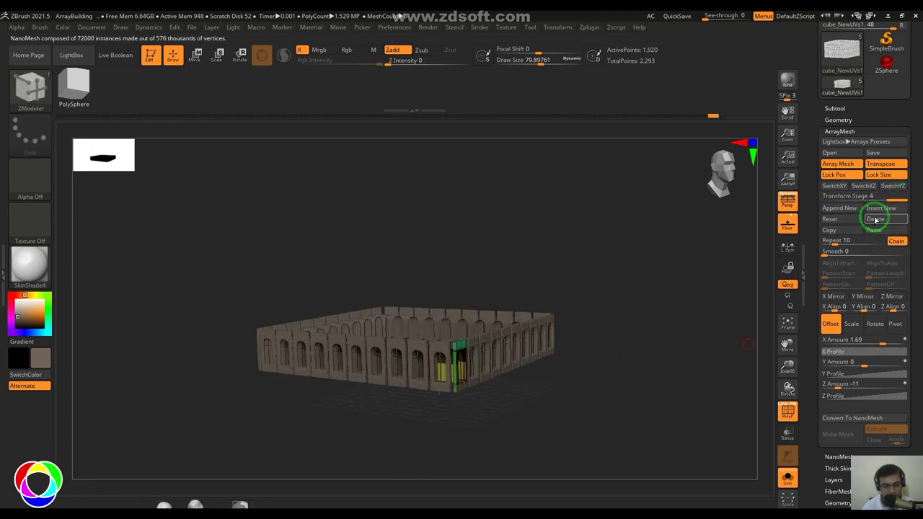
Toggle Chain off and back on for stage 4, and delete stages 4, 3 and 2 to leave a single wall.
left_click_drag(550, 414, 628, 439)
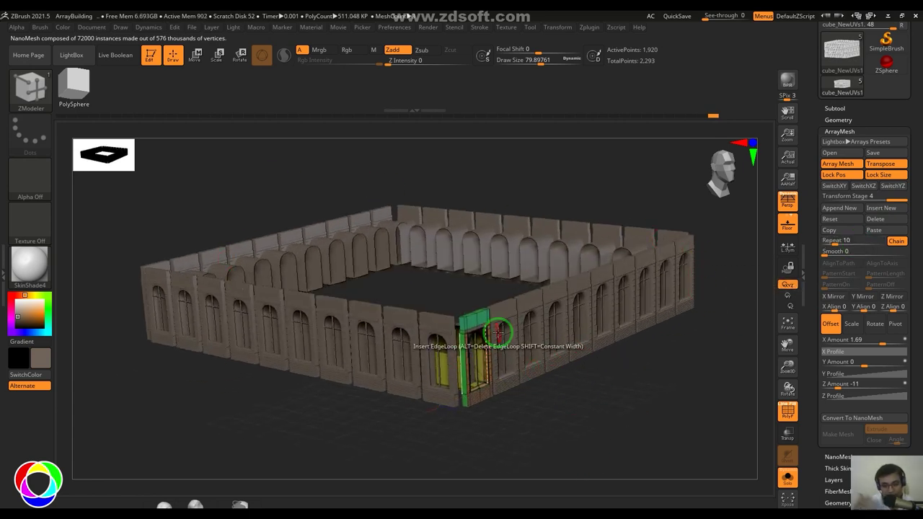
left_click(896, 243)
left_click(895, 244)
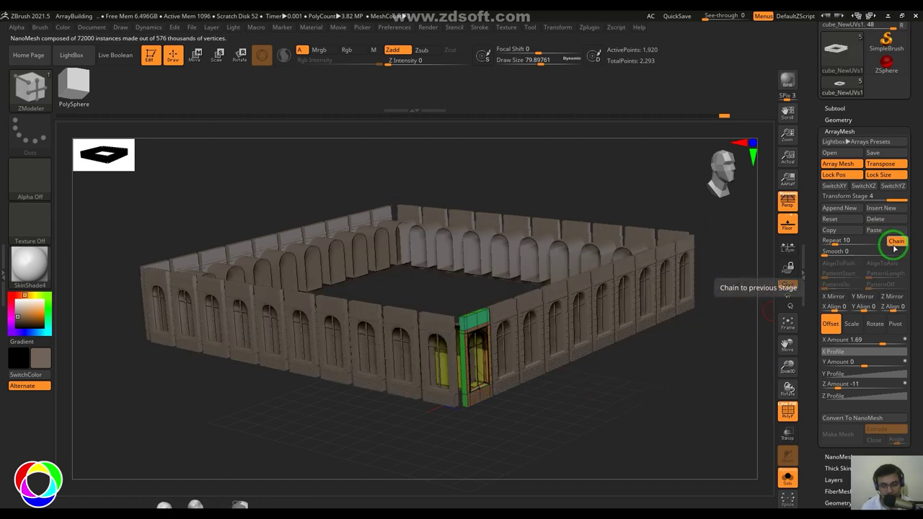
left_click(890, 219)
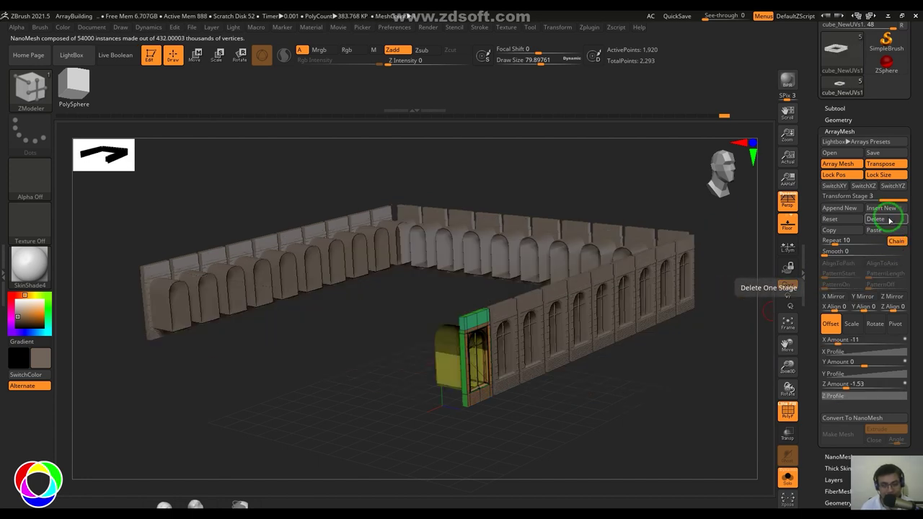
left_click(889, 220)
left_click(889, 220)
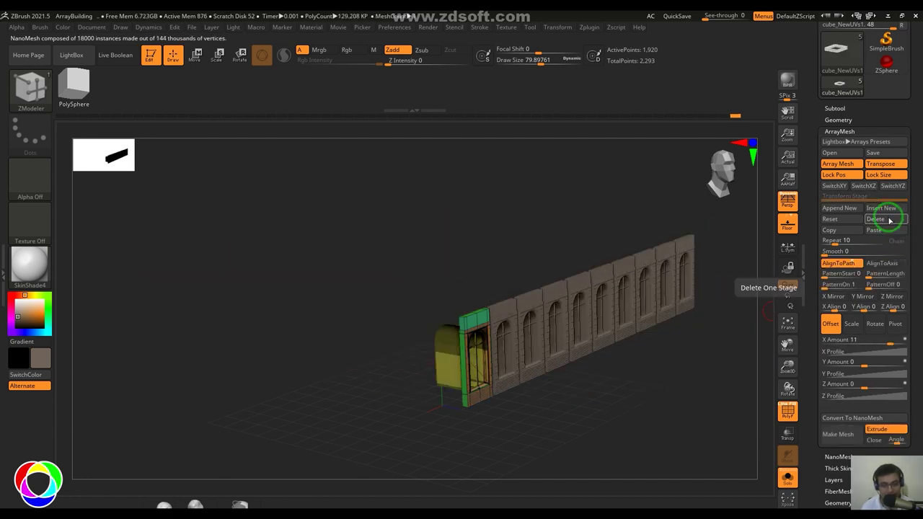
Append a new transform stage to the wall array and offset it by a Z Amount of 3.22326.
left_click(847, 208)
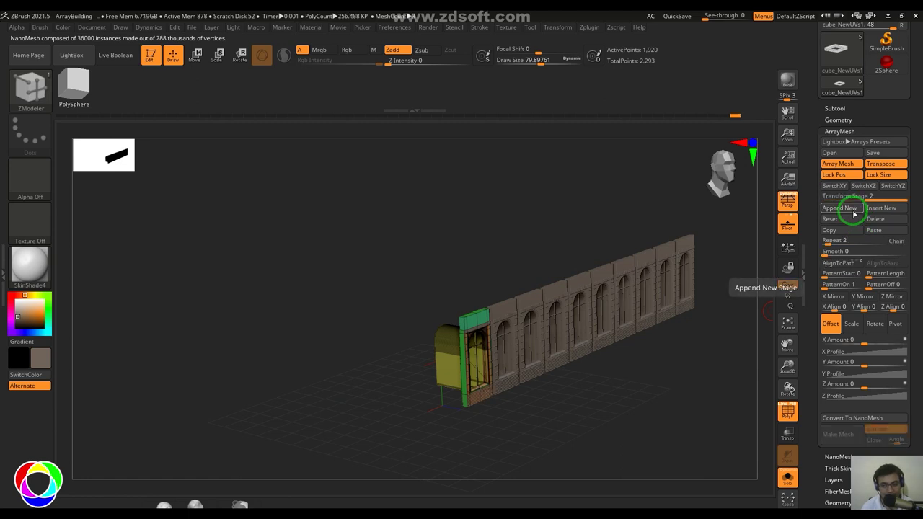
left_click_drag(865, 341, 886, 340)
key("ctrl+z")
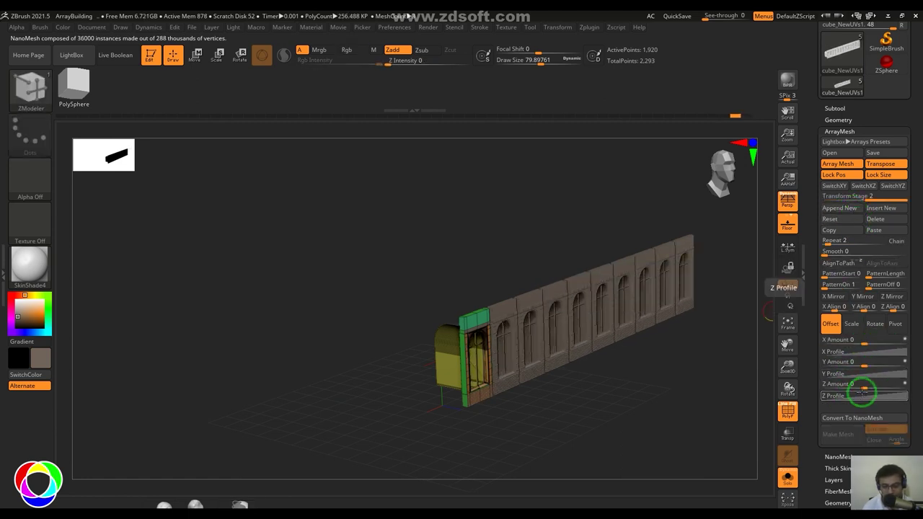
left_click_drag(864, 387, 884, 385)
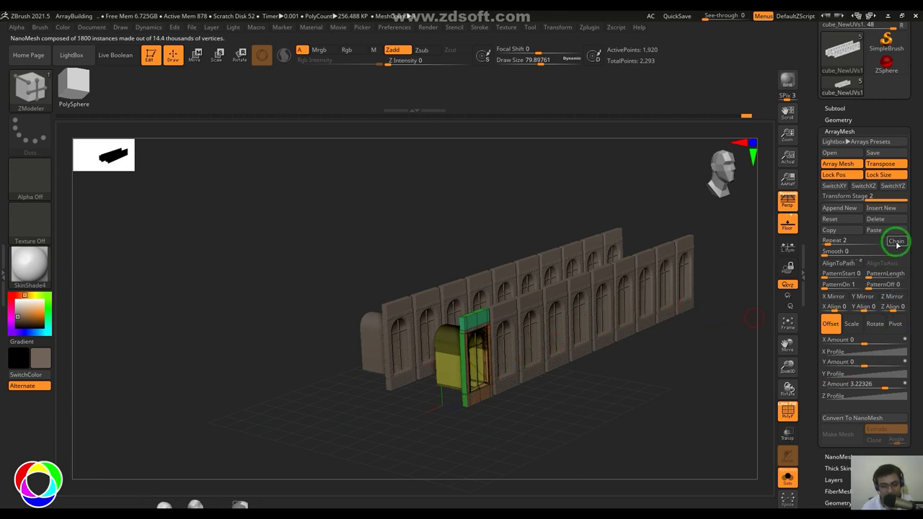
Chain stage 2 to the previous stage and set its Repeat to 3.
left_click(895, 242)
mouse_move(679, 397)
left_mouse_down()
mouse_move(692, 402)
mouse_move(676, 387)
left_mouse_up()
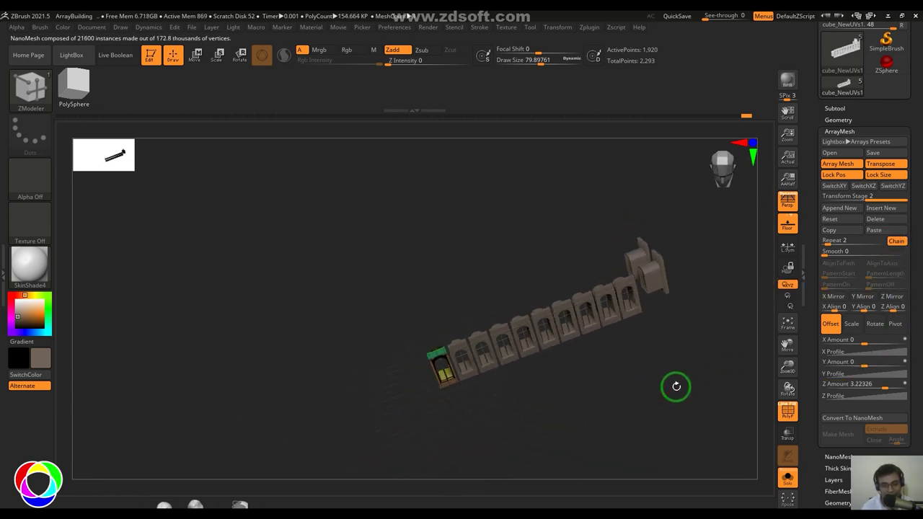
left_click(832, 243)
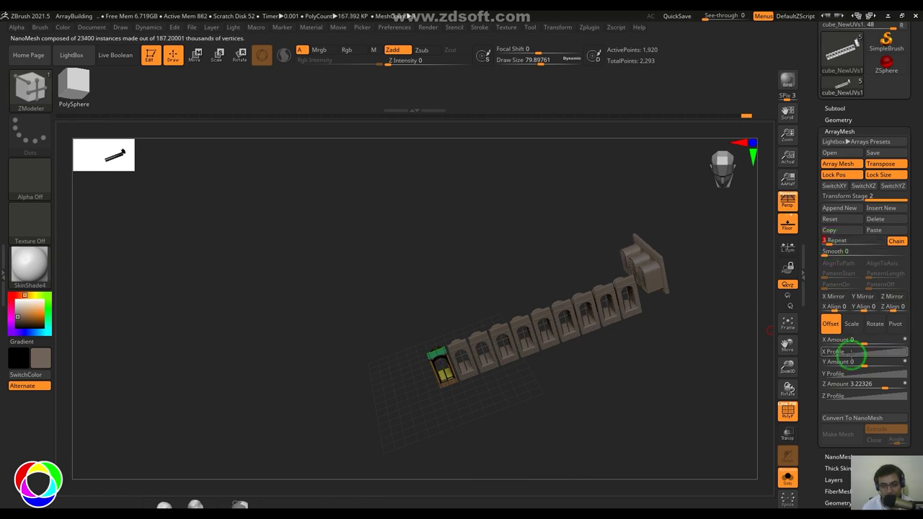
mouse_move(876, 387)
left_mouse_down()
mouse_move(890, 386)
mouse_move(881, 387)
left_mouse_up()
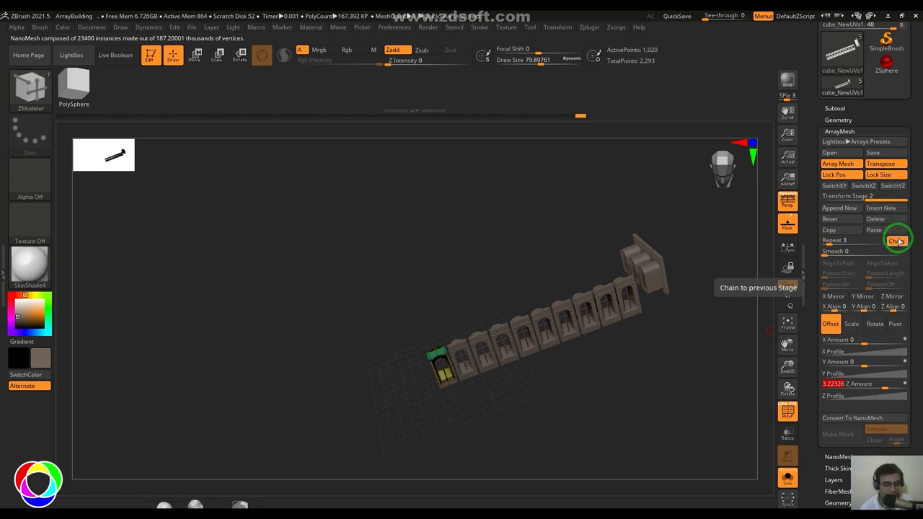
Open the Arraytest.ZPR project from LightBox without saving the current one, and view the tracks at an angle.
left_click(75, 55)
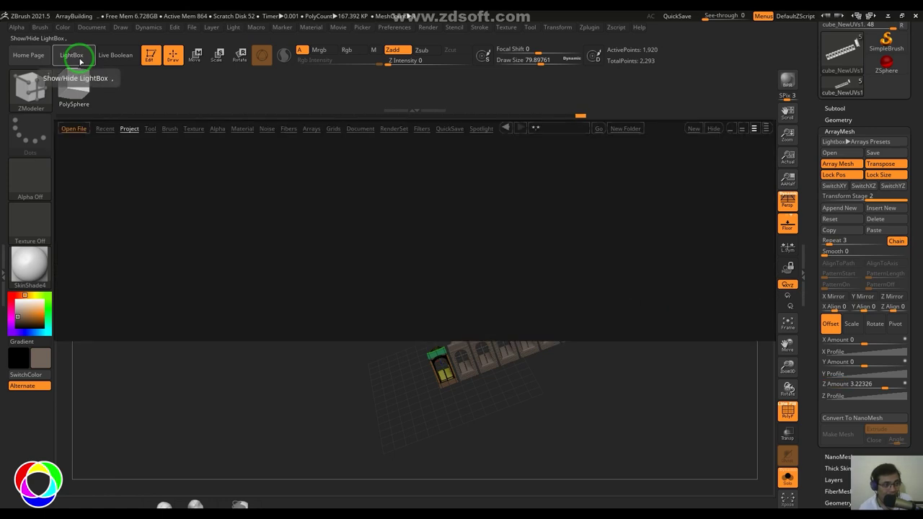
double_click(80, 284)
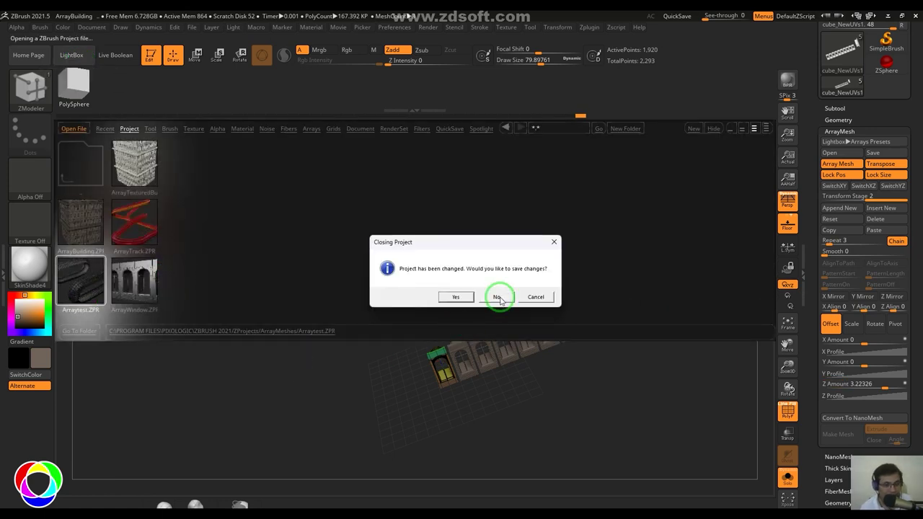
left_click(498, 297)
left_click_drag(710, 431, 660, 422)
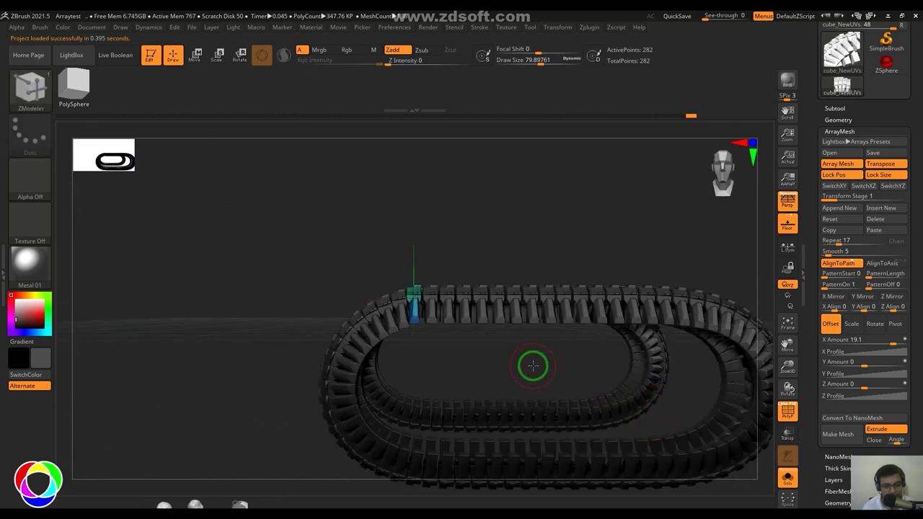
left_click_drag(533, 365, 672, 422)
Delete stages 5, 4, 3 and 2 of the track array one by one, and inspect the remaining straight segment.
left_click_drag(832, 197, 897, 204)
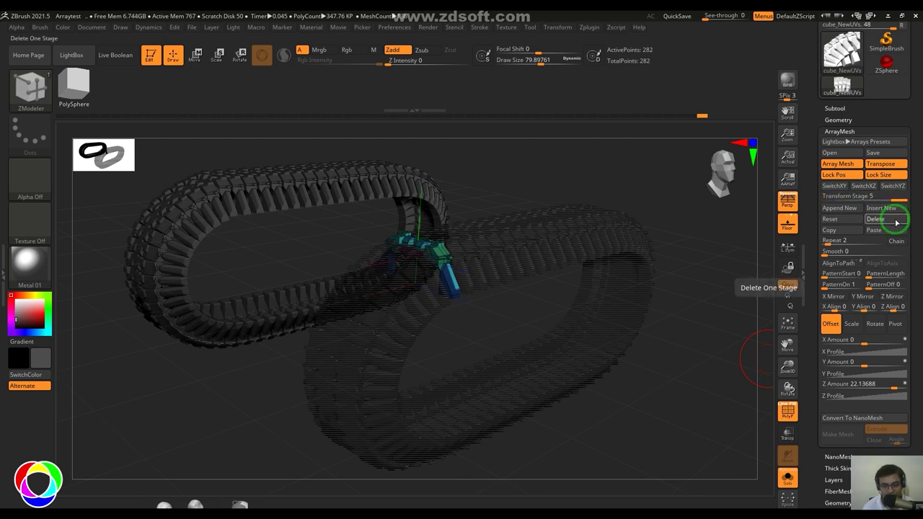
left_click(892, 219)
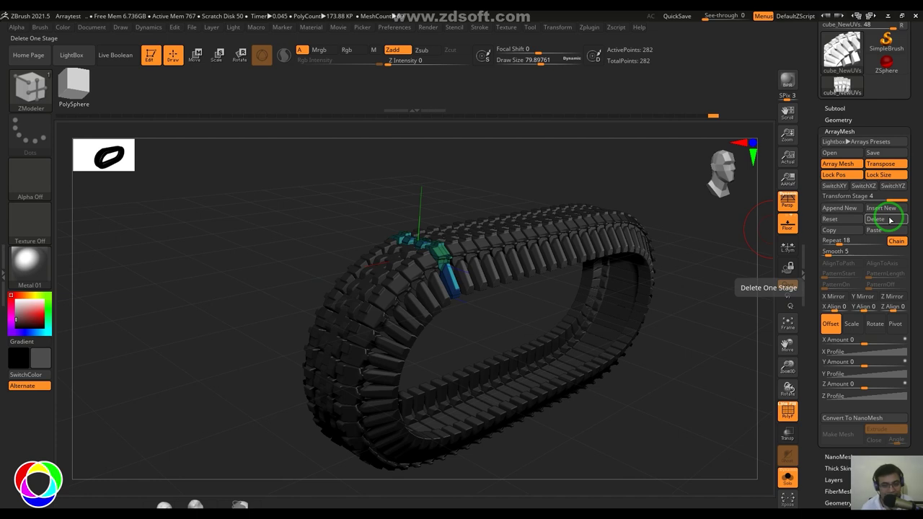
left_click(891, 220)
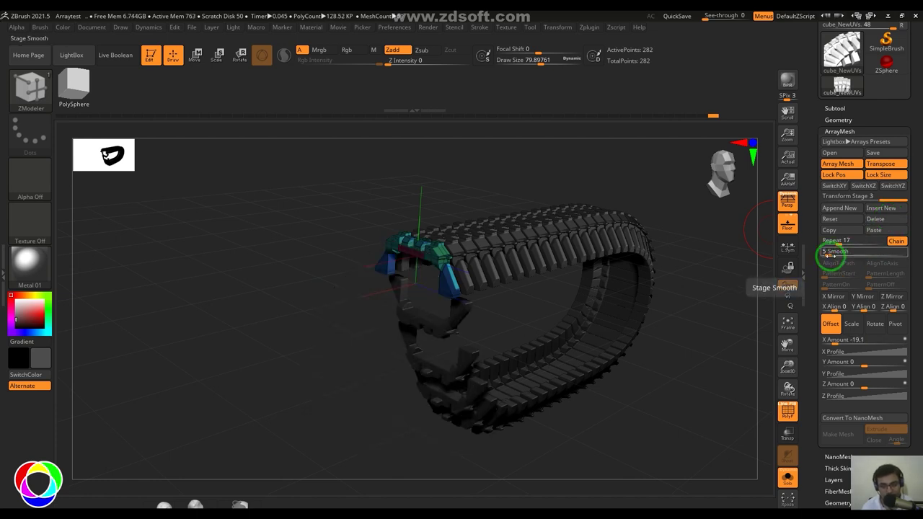
left_click_drag(829, 256, 771, 257)
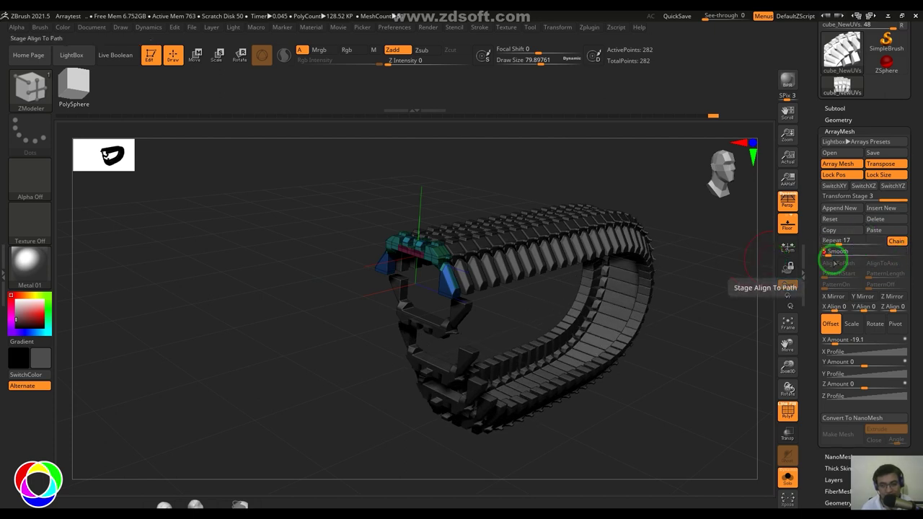
left_click(879, 220)
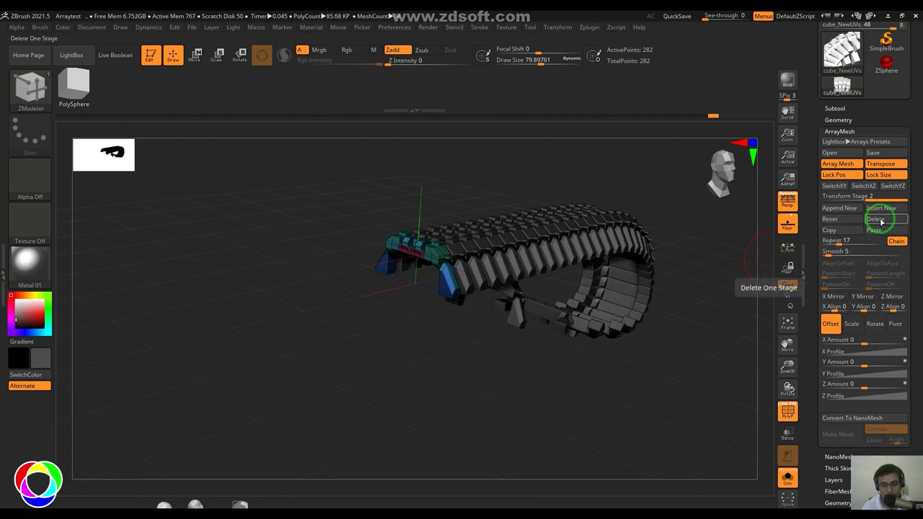
left_click(879, 220)
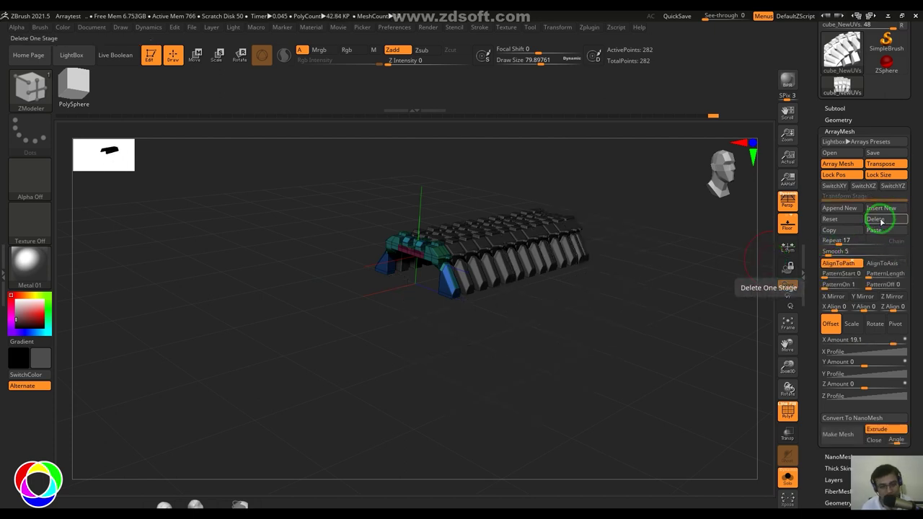
left_click_drag(605, 346, 614, 398)
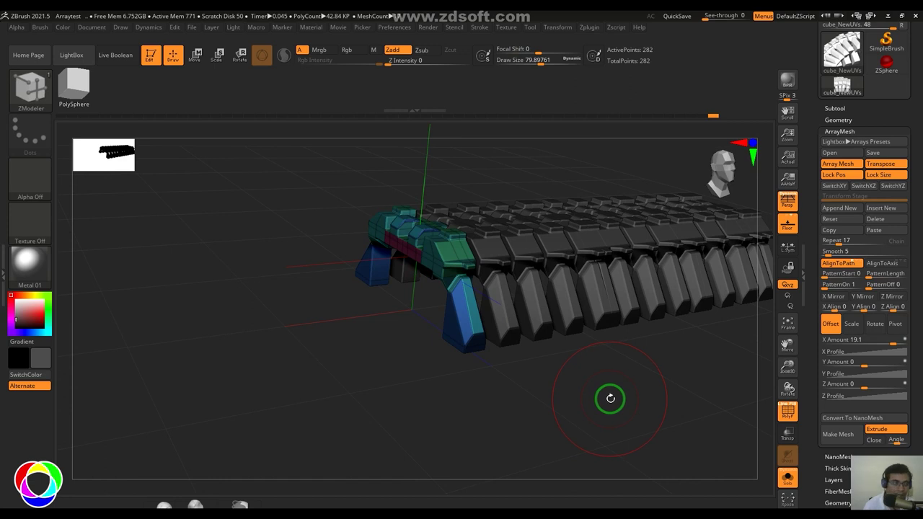
Show and hide the array presets in LightBox, and bring up the file dialog for loading an array preset.
left_click(866, 142)
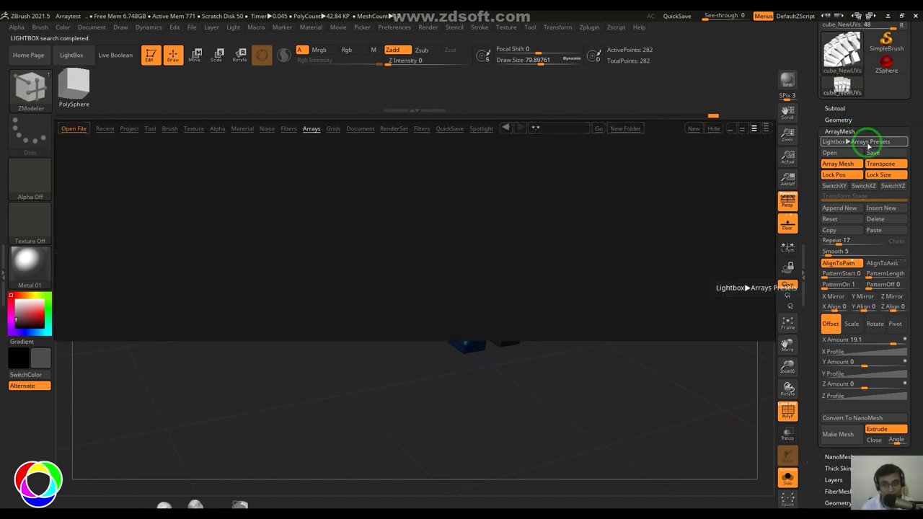
left_click(868, 142)
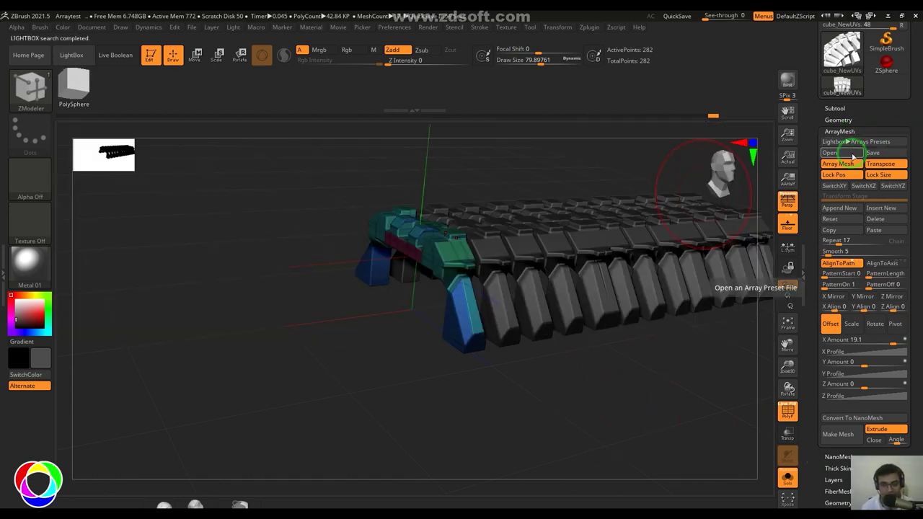
left_click(849, 153)
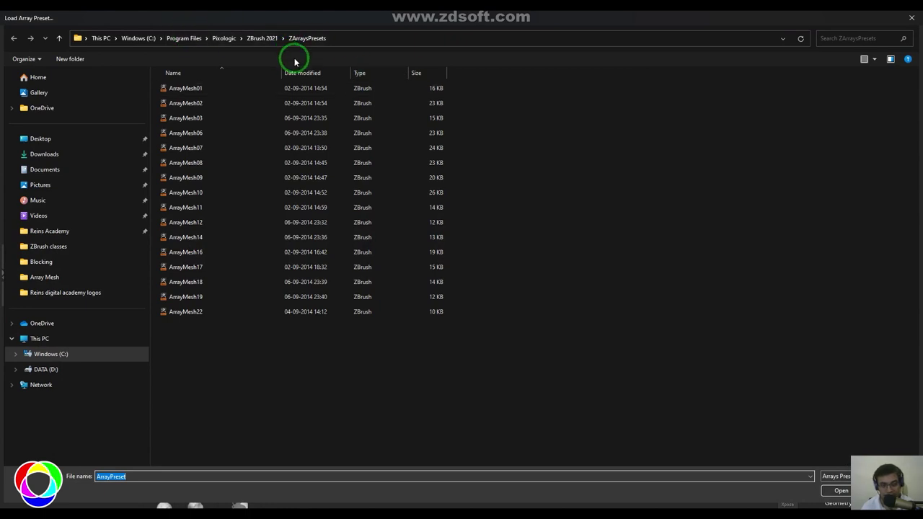